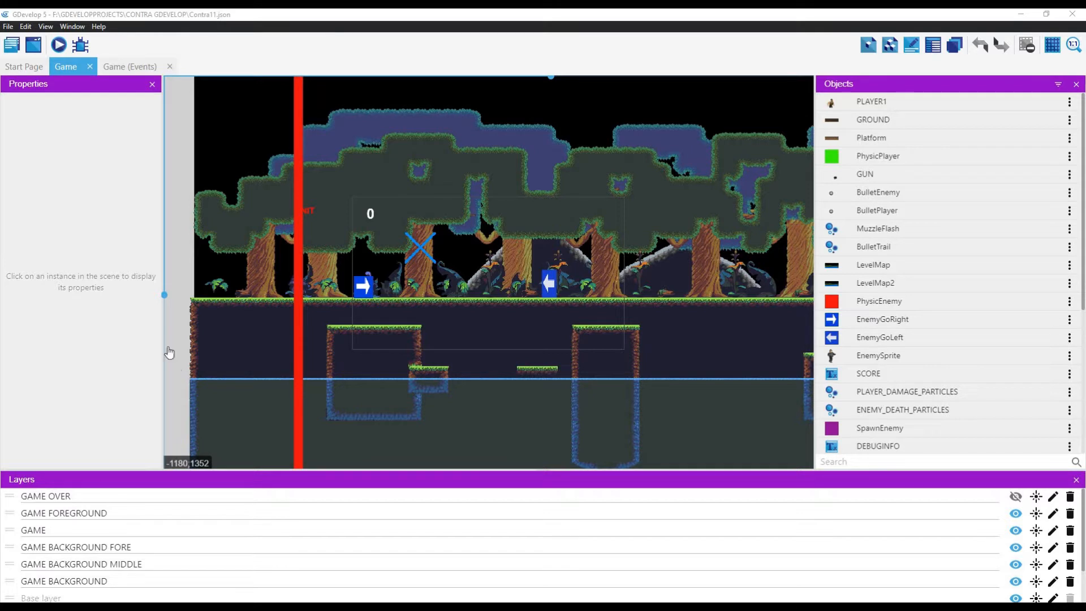
# Step: Preview the game, test moving and shooting in both directions, and close the preview
pyautogui.click(58, 45)
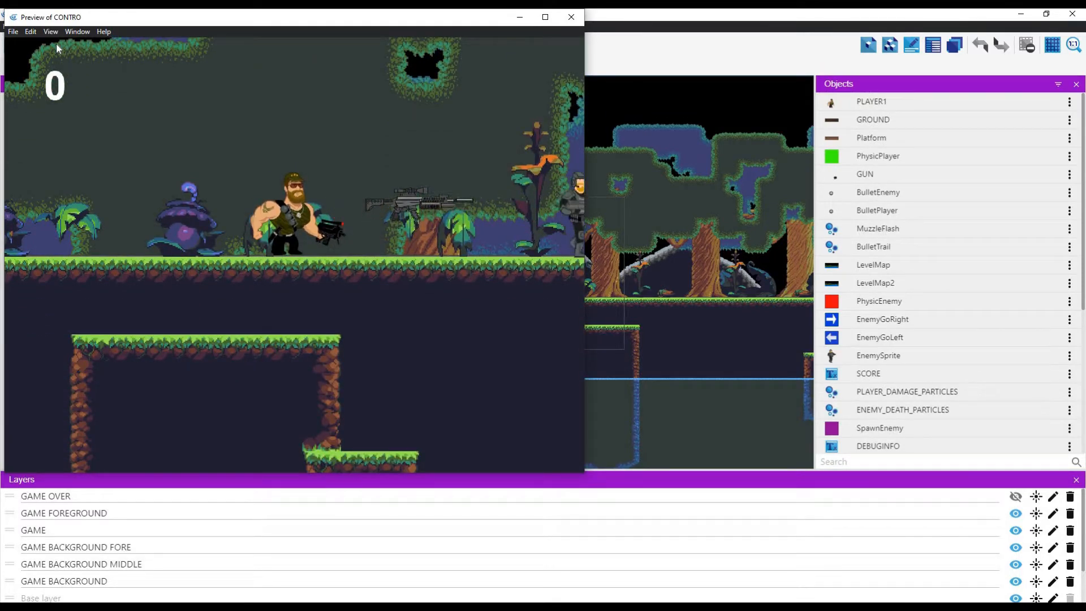
pyautogui.press('space')
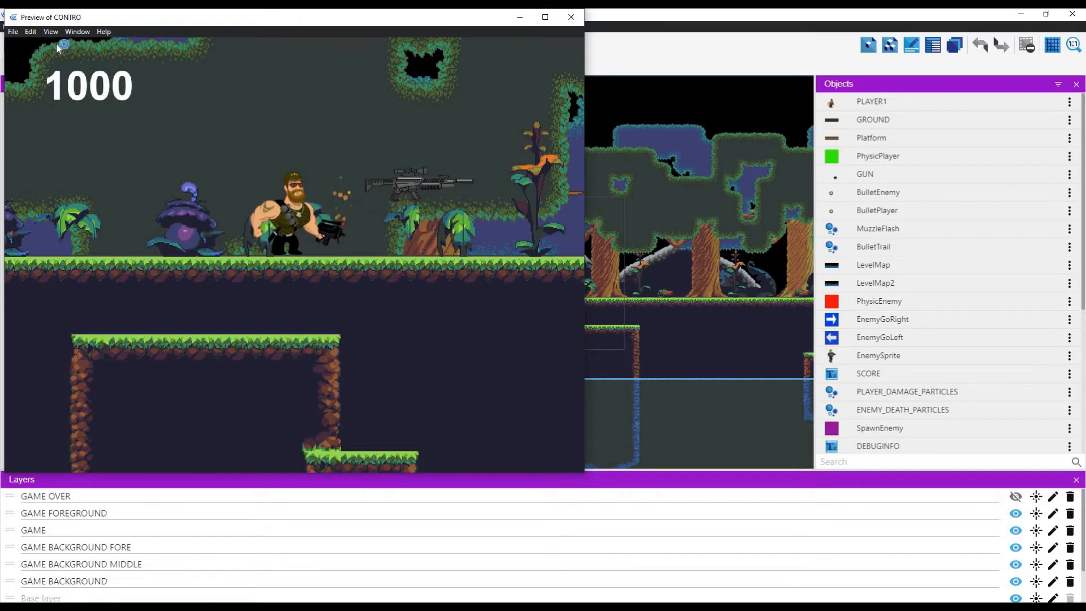
pyautogui.press('Left')
pyautogui.press('space')
pyautogui.press('Right')
pyautogui.press('space')
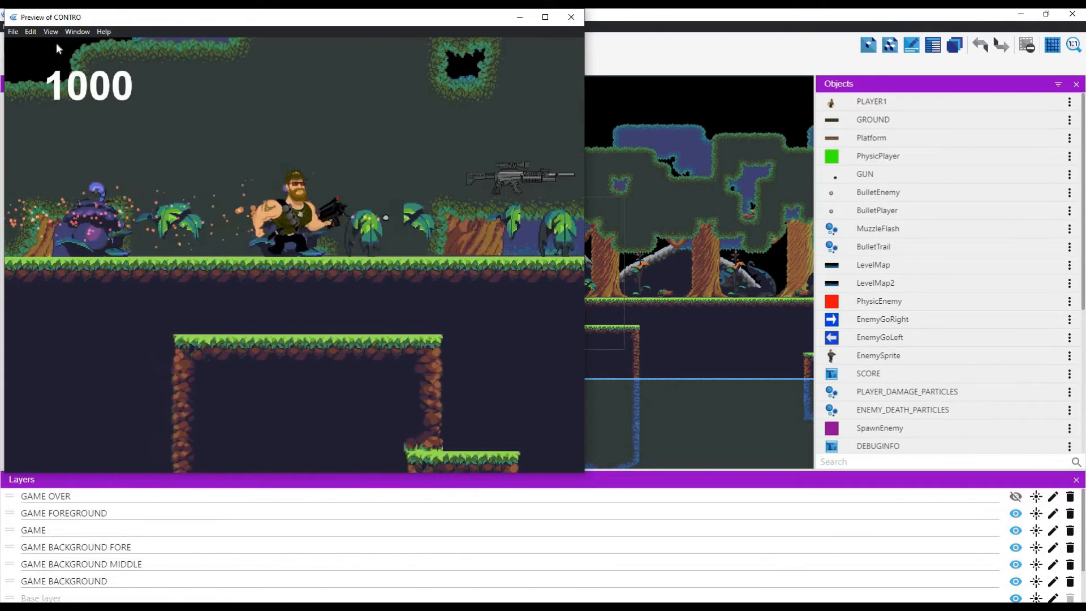
pyautogui.press('Right')
pyautogui.press('Left')
pyautogui.press('space')
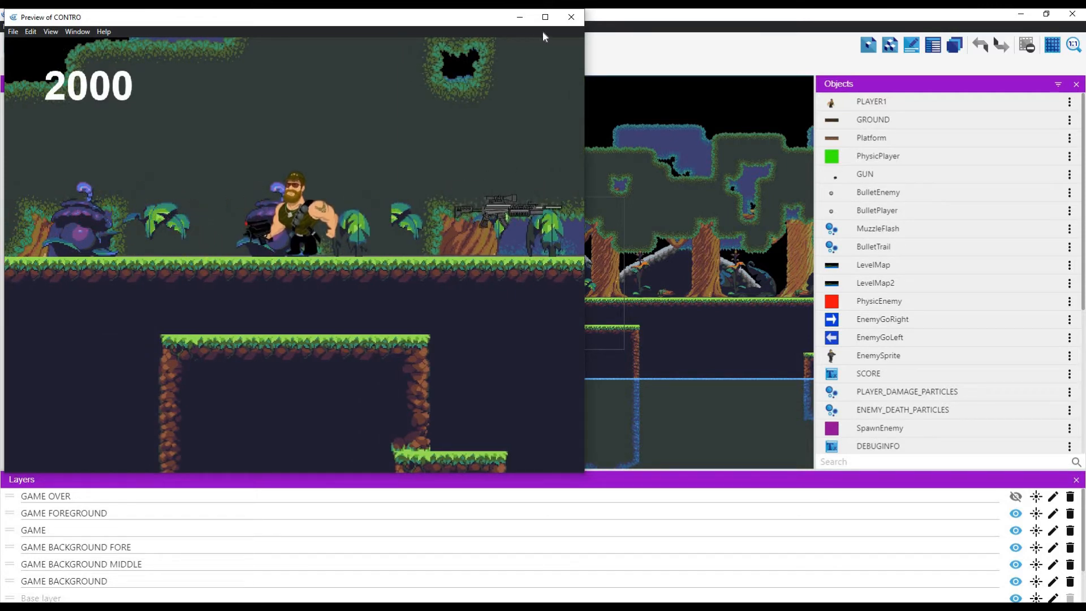
pyautogui.click(572, 17)
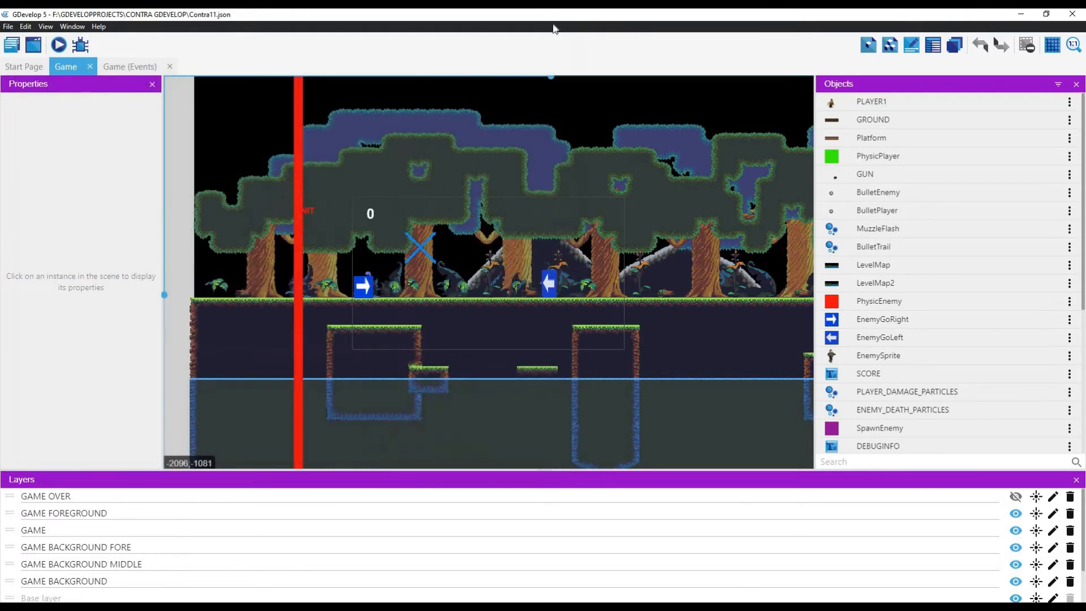
# Step: Add an empty event to the Game scene's events and nest the gun's HasFired firing event under it
pyautogui.click(130, 67)
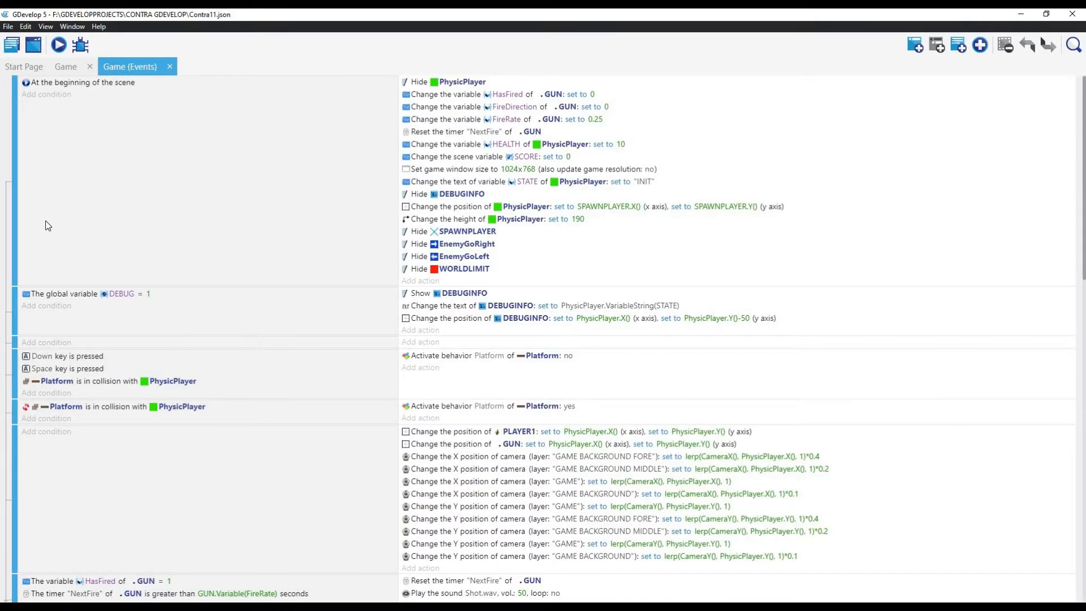
pyautogui.scroll(-4, 63, 363)
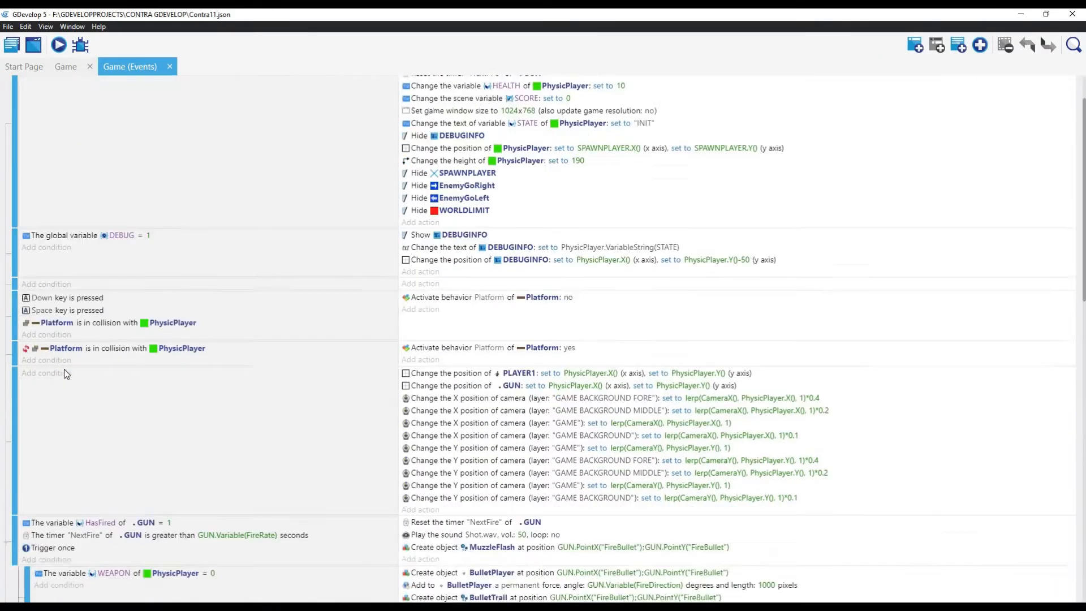
pyautogui.scroll(-1, 63, 360)
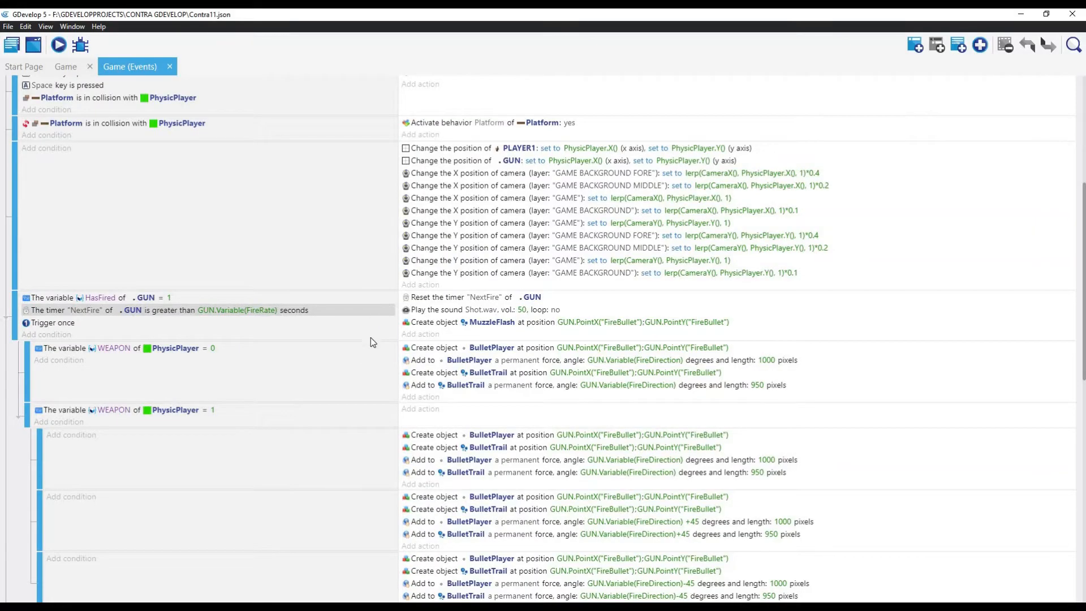
pyautogui.click(371, 334)
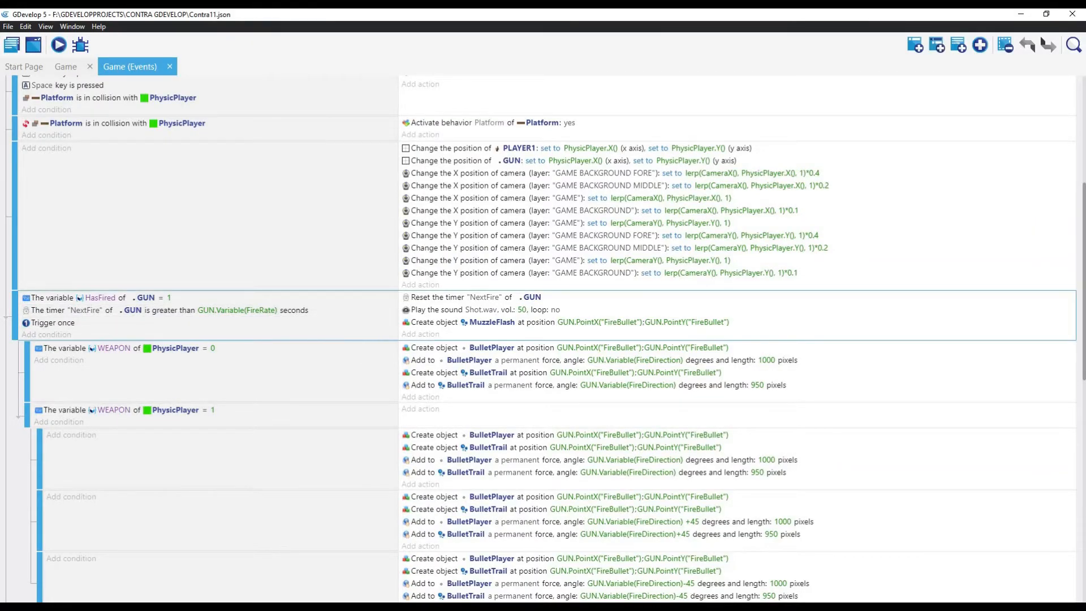
pyautogui.click(918, 48)
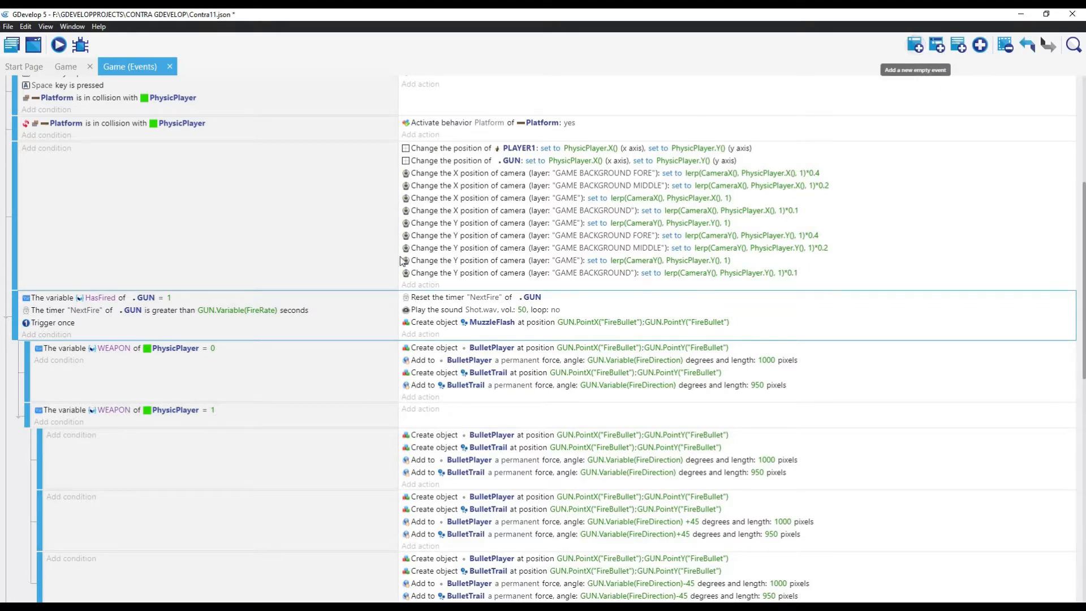
pyautogui.scroll(5, 402, 260)
pyautogui.scroll(-15, 400, 260)
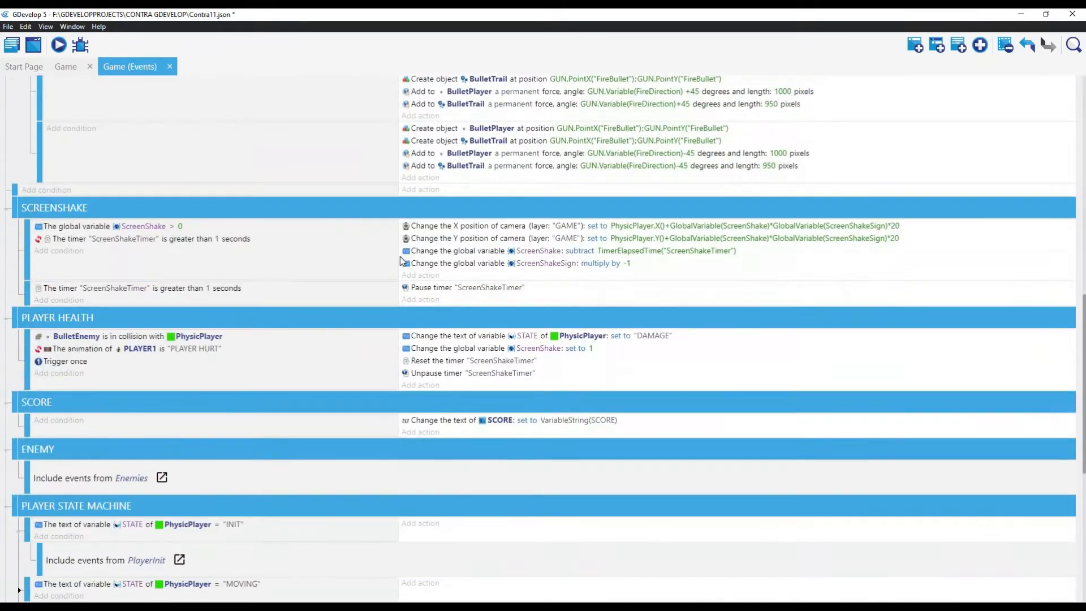
pyautogui.scroll(4, 400, 260)
pyautogui.scroll(2, 399, 256)
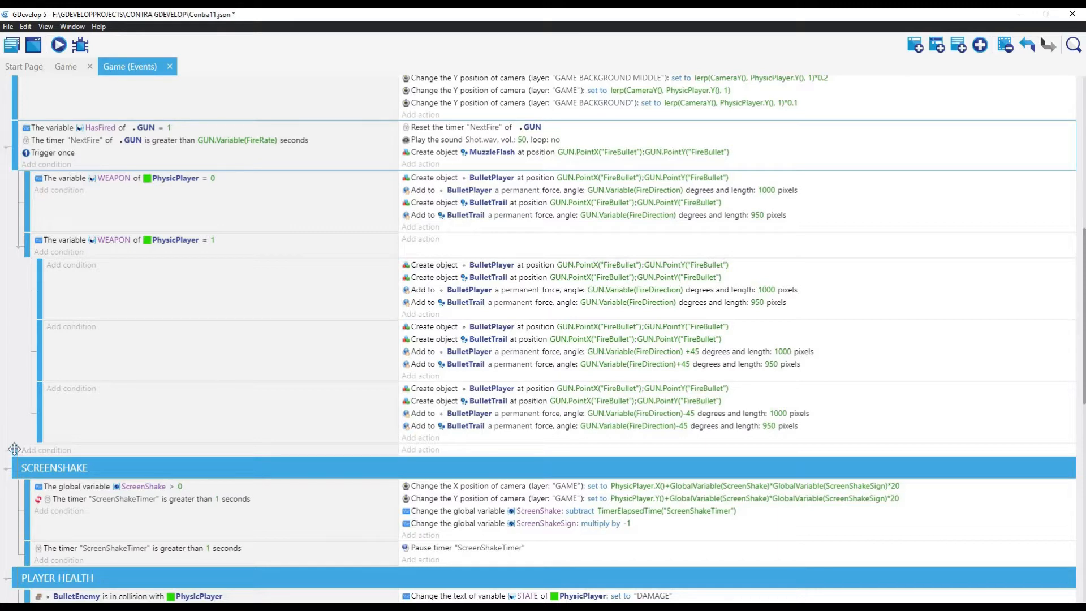
pyautogui.moveTo(14, 449); pyautogui.dragTo(25, 158)
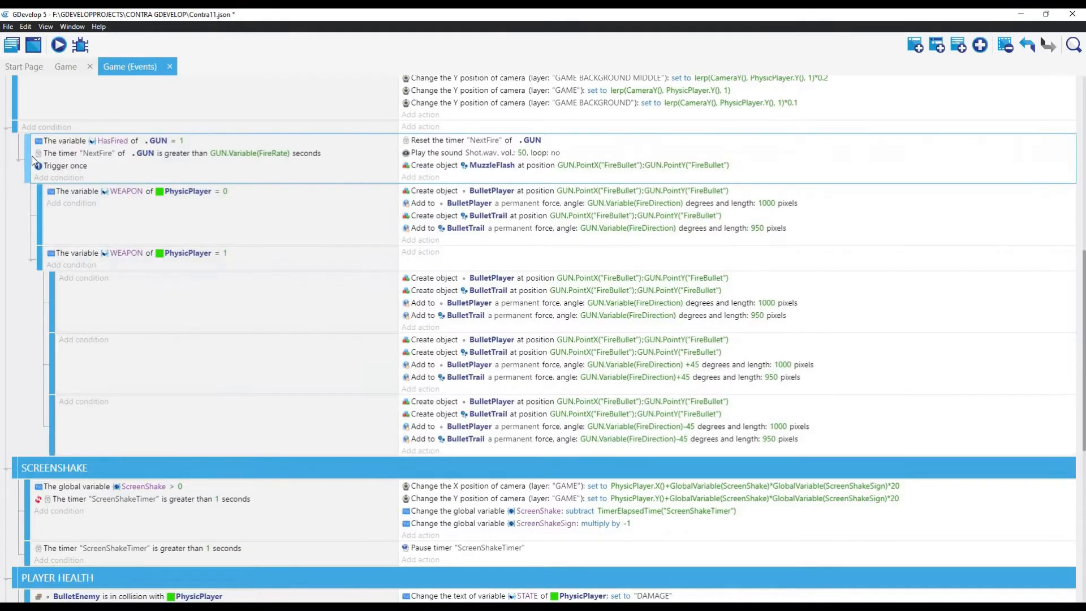
# Step: Move the HasFired of GUN = 1 condition from the nested firing event to its new parent event
pyautogui.rightClick(60, 145)
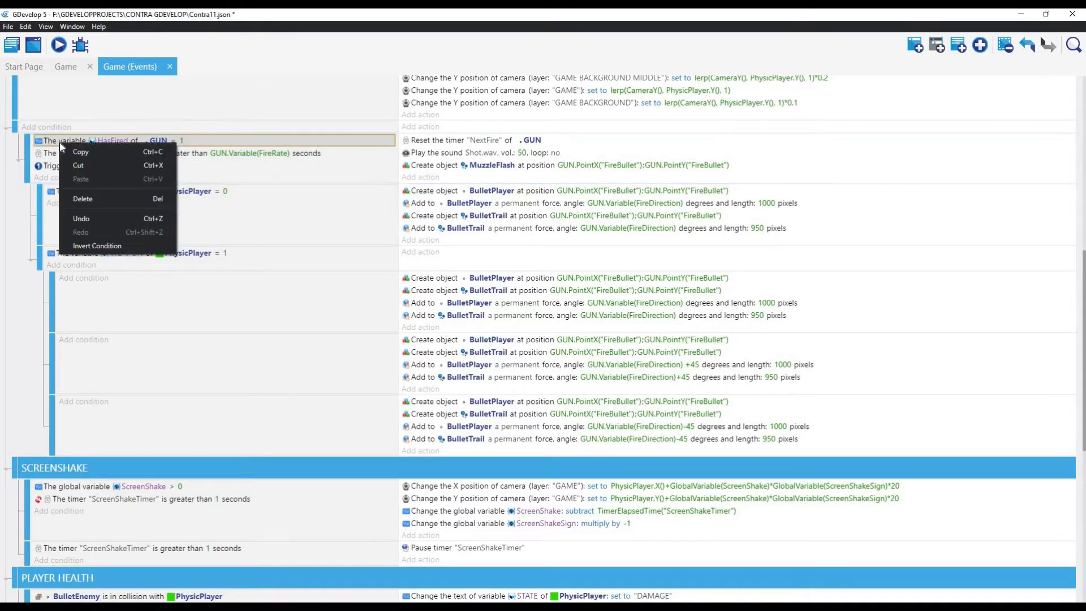
pyautogui.click(79, 166)
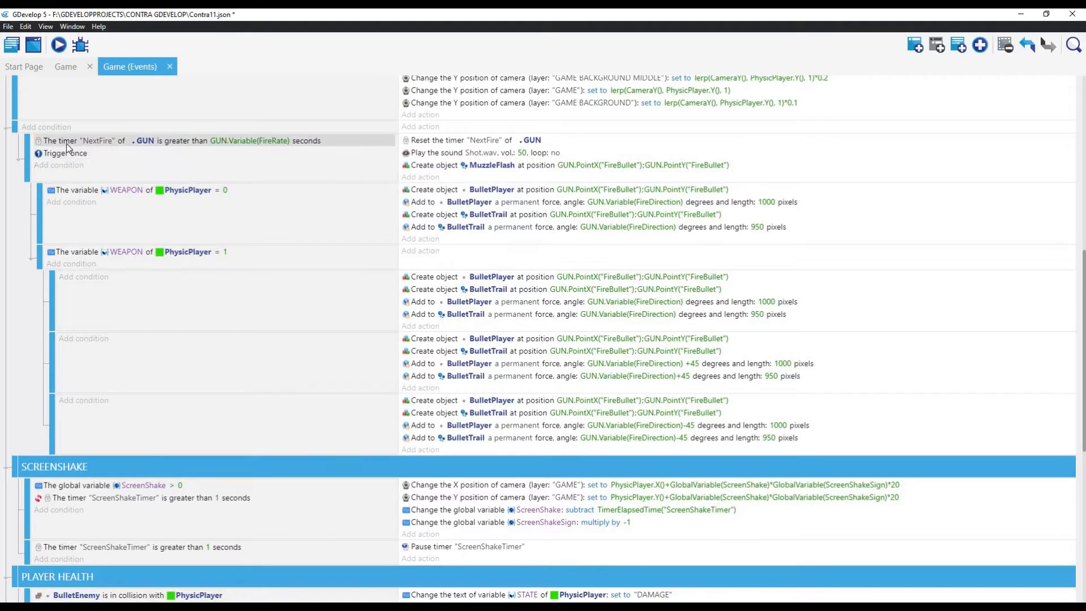
pyautogui.click(121, 129)
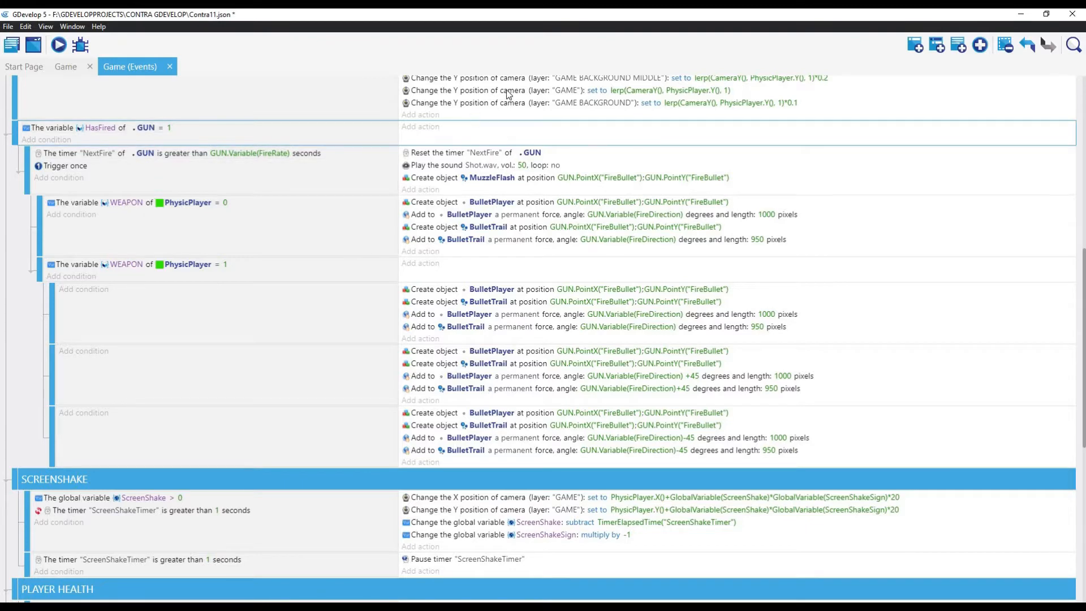
# Step: Delete the action that sets GUN's FireRate variable to 0.25 at the beginning of the scene
pyautogui.scroll(8, 507, 89)
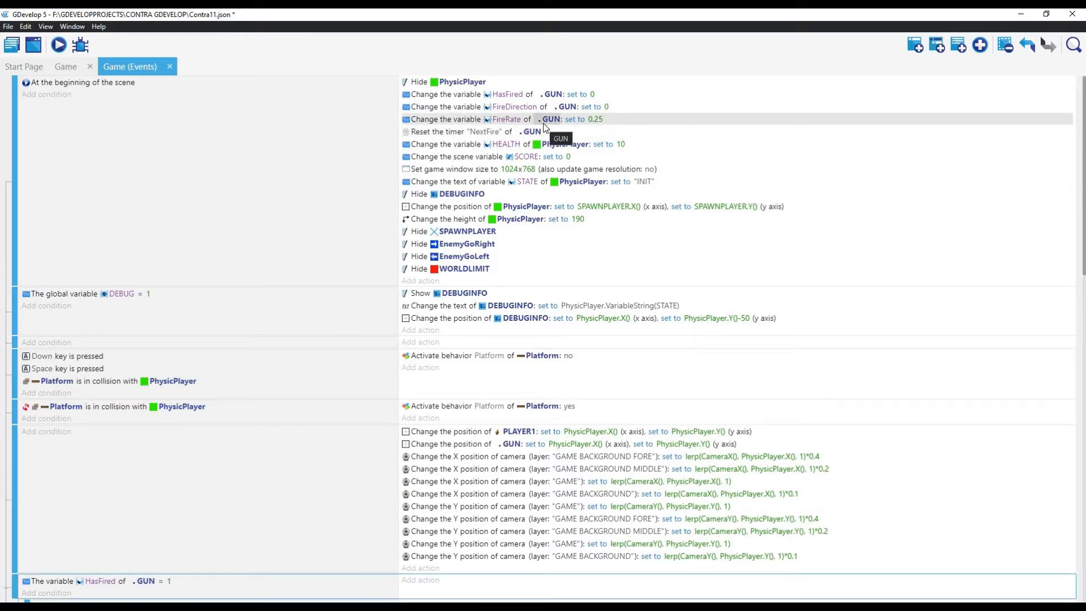
pyautogui.click(444, 121)
pyautogui.rightClick(444, 123)
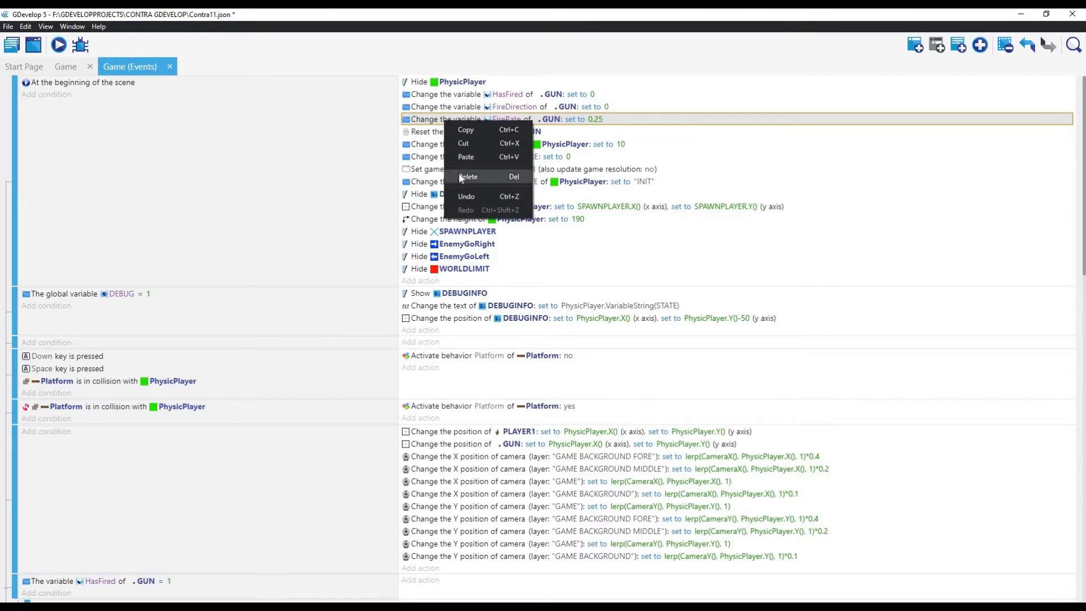
pyautogui.click(460, 176)
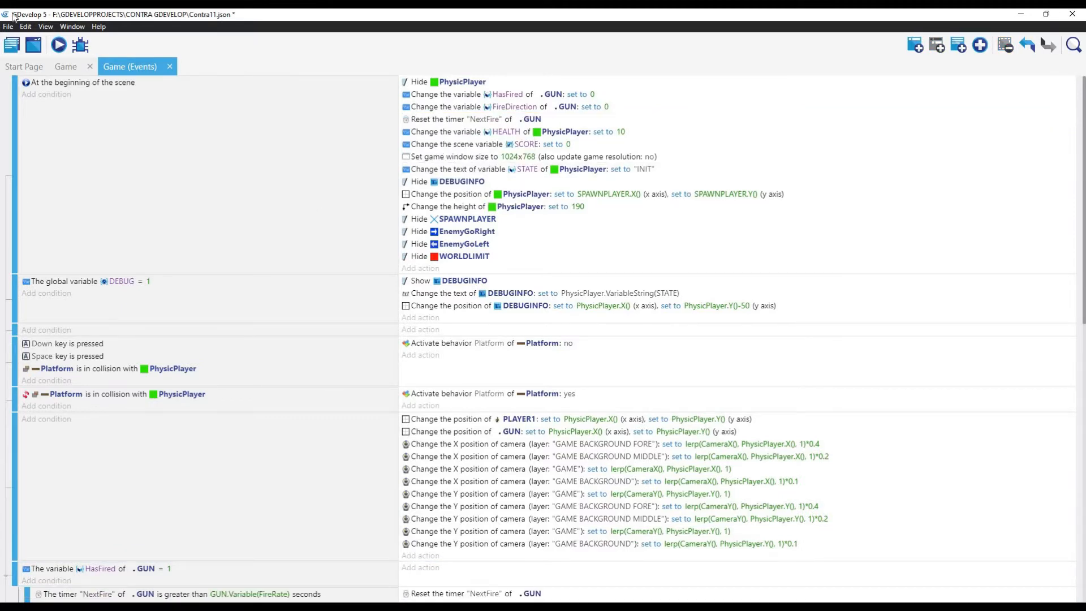
# Step: Enter an initial value for FireRate in the GUN object's variables and apply it
pyautogui.click(69, 67)
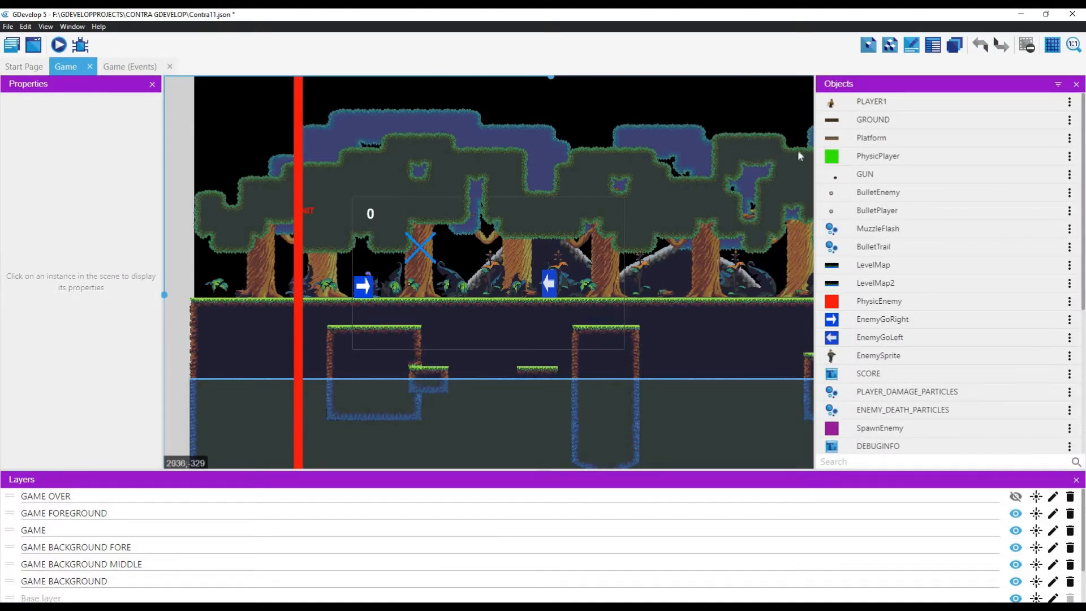
pyautogui.click(921, 176)
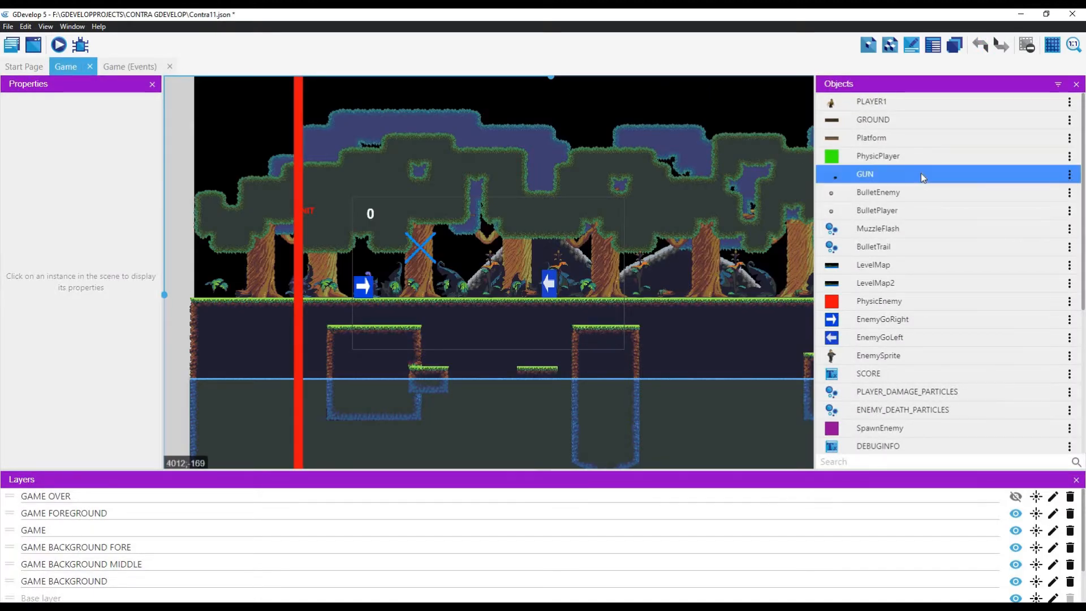
pyautogui.rightClick(921, 175)
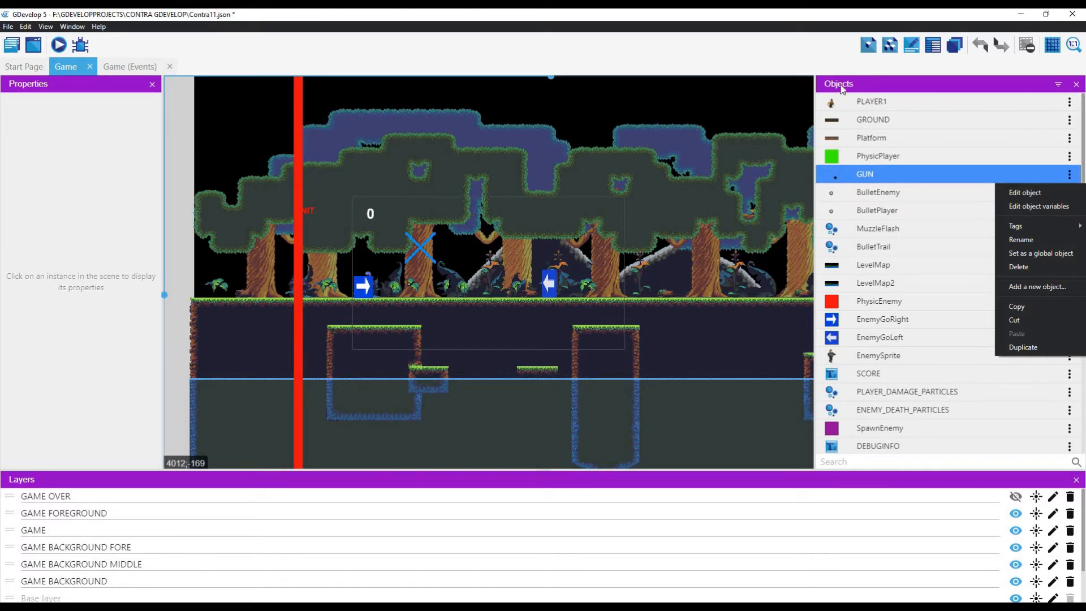
pyautogui.click(1053, 208)
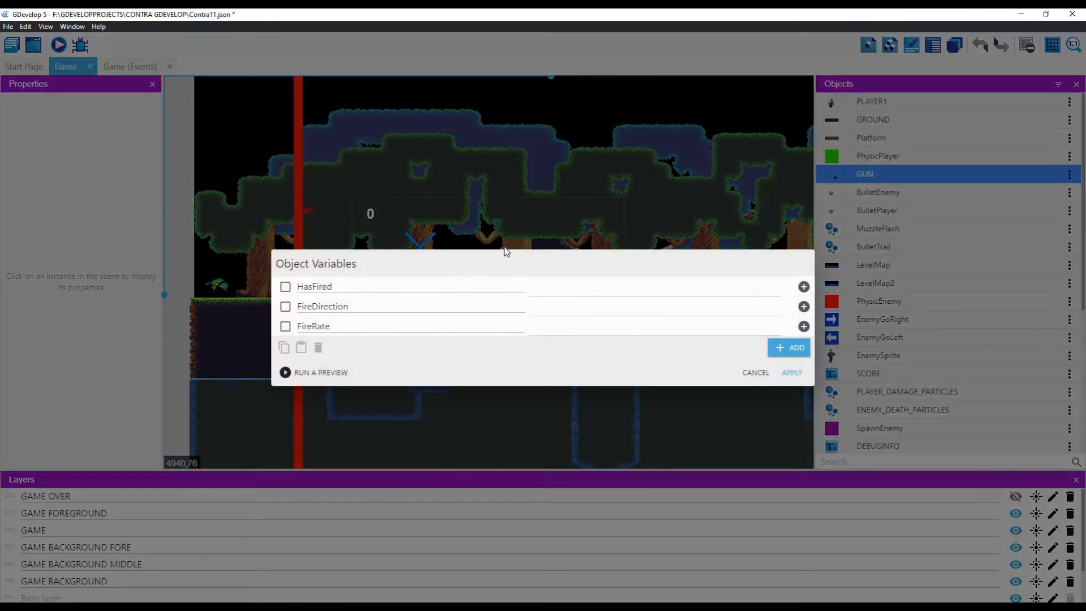
pyautogui.click(555, 330)
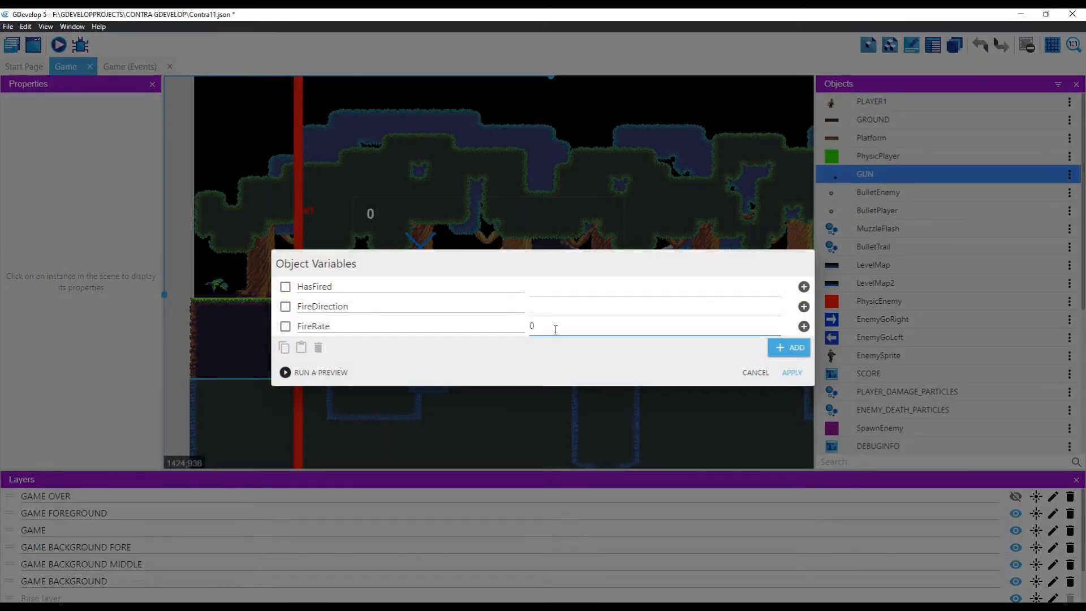
pyautogui.click(791, 374)
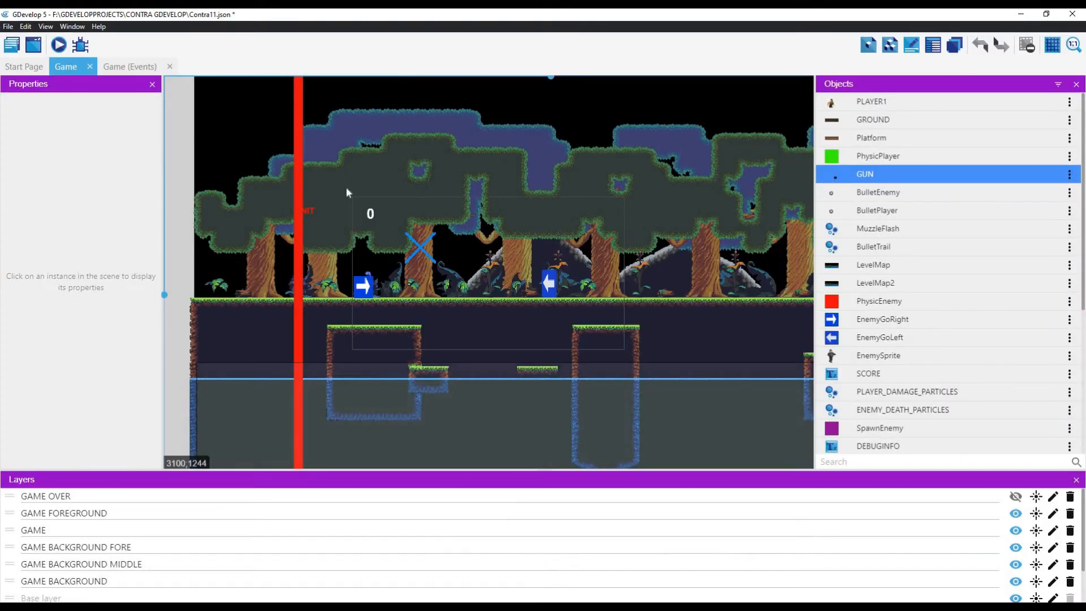
# Step: Preview the game to check the gun's firing, and close the preview
pyautogui.click(59, 46)
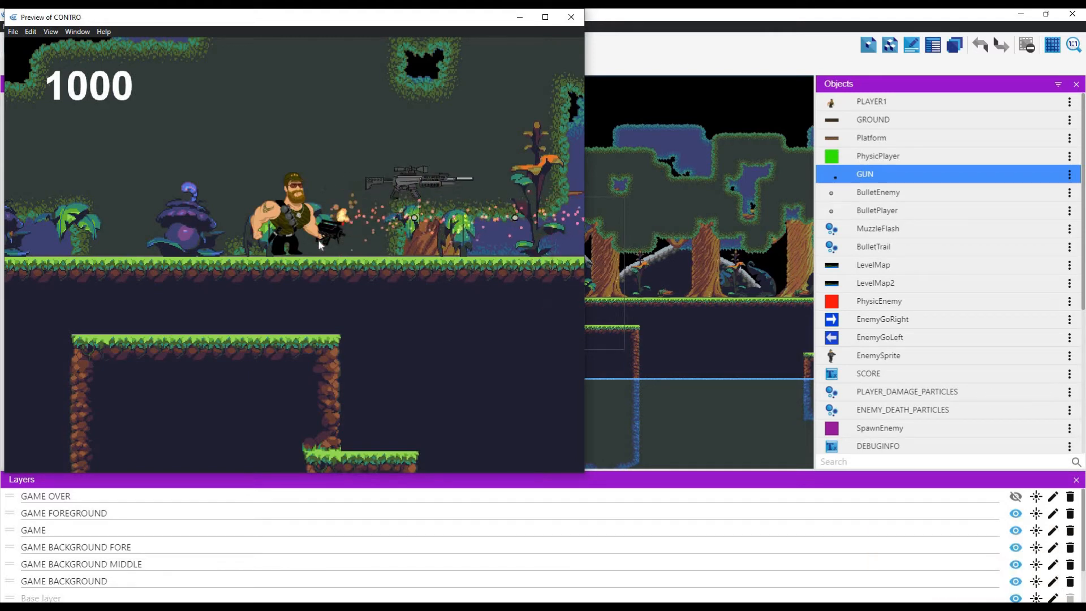
pyautogui.click(570, 18)
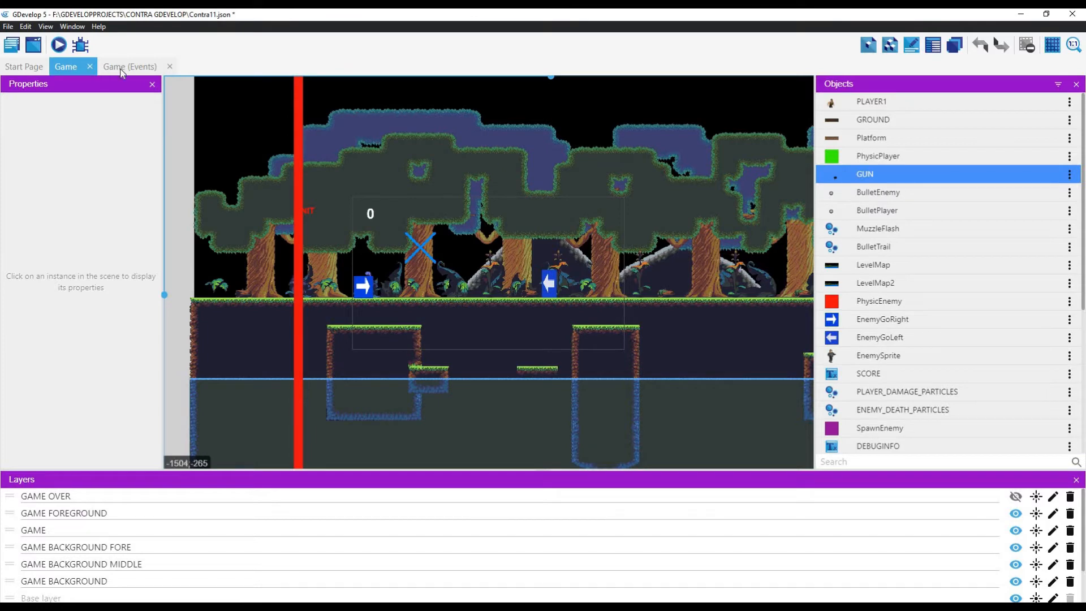
# Step: Open the PlayerIdle external events from the player state machine's IDLE state, using Game as the associated scene
pyautogui.click(125, 68)
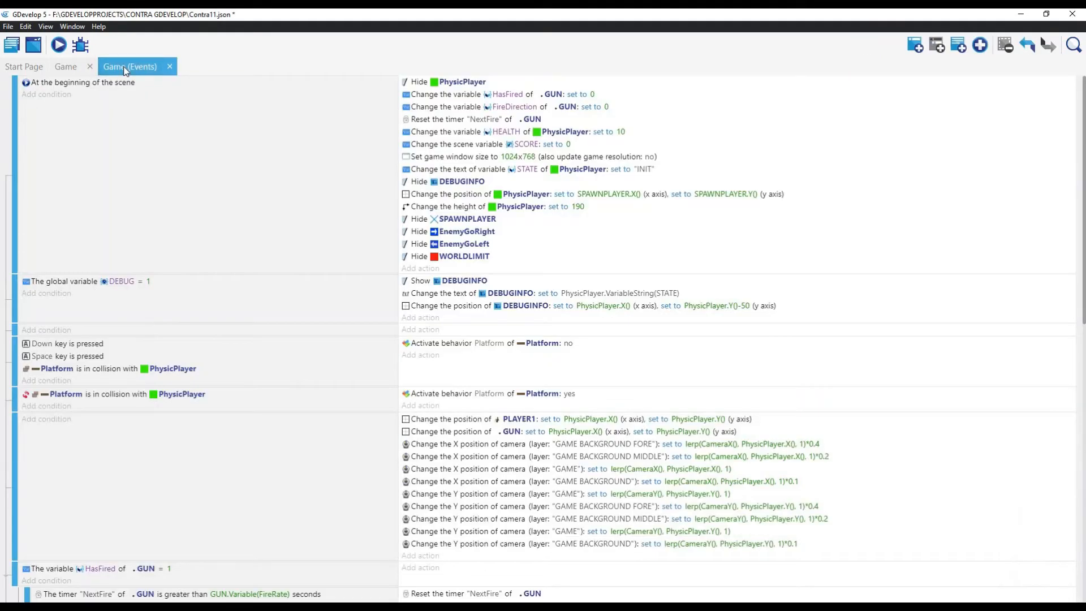
pyautogui.scroll(-15, 152, 237)
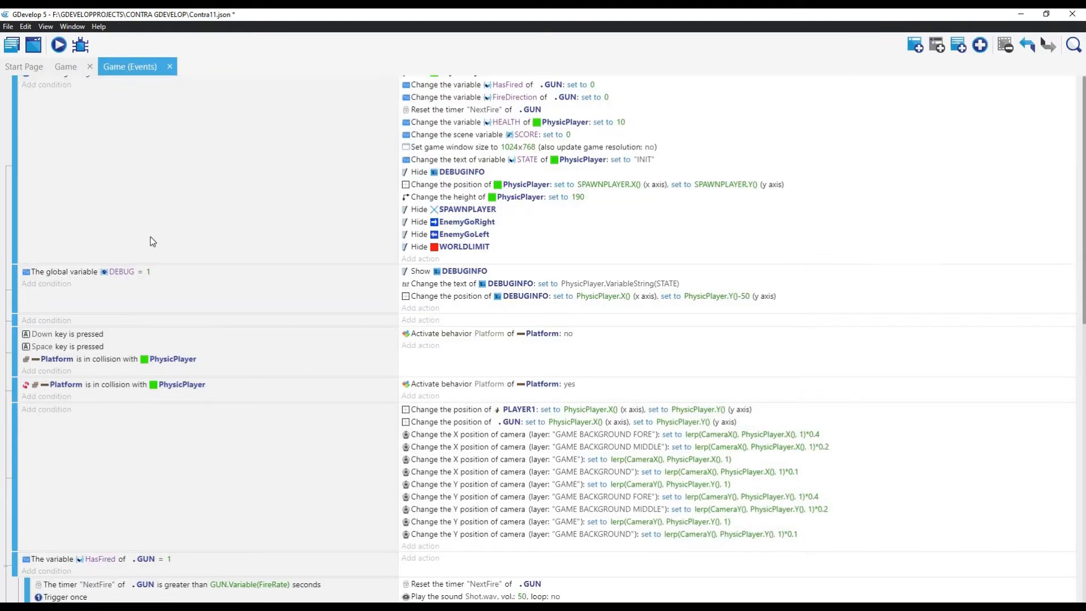
pyautogui.scroll(-3, 153, 241)
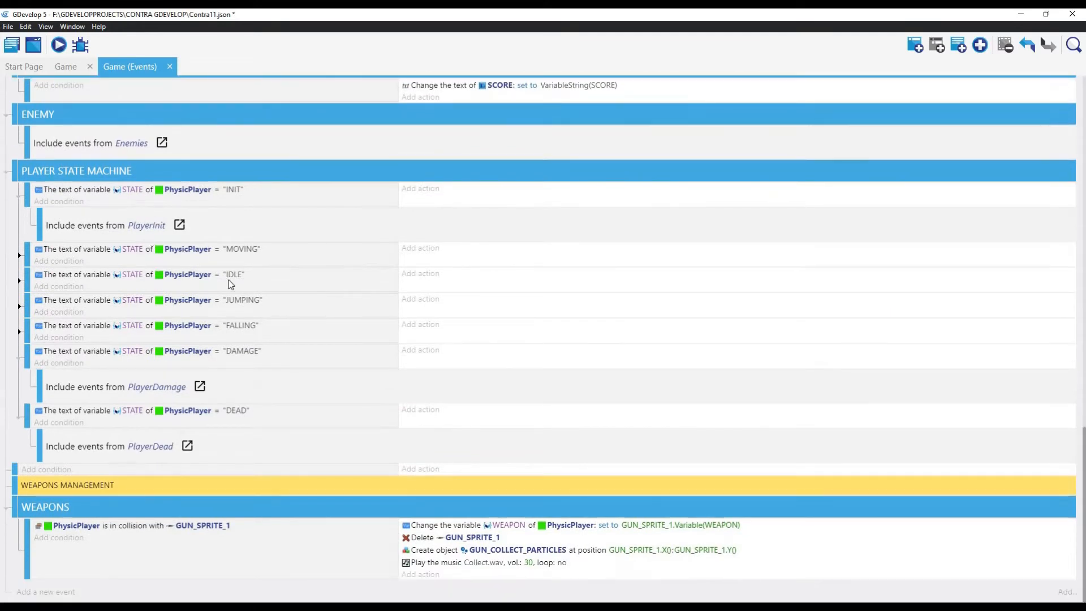
pyautogui.click(17, 281)
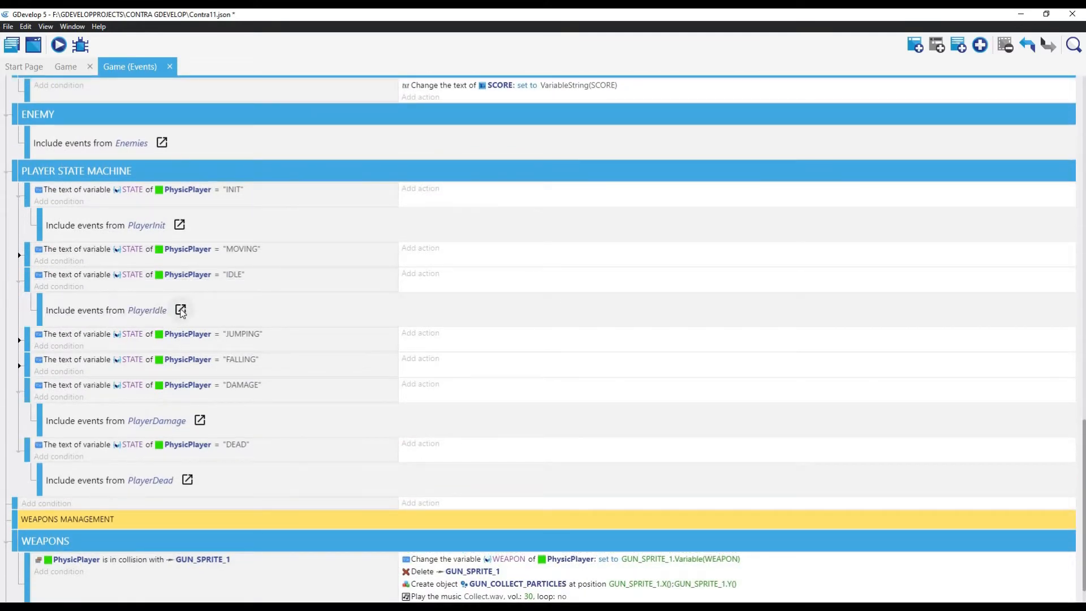
pyautogui.click(180, 310)
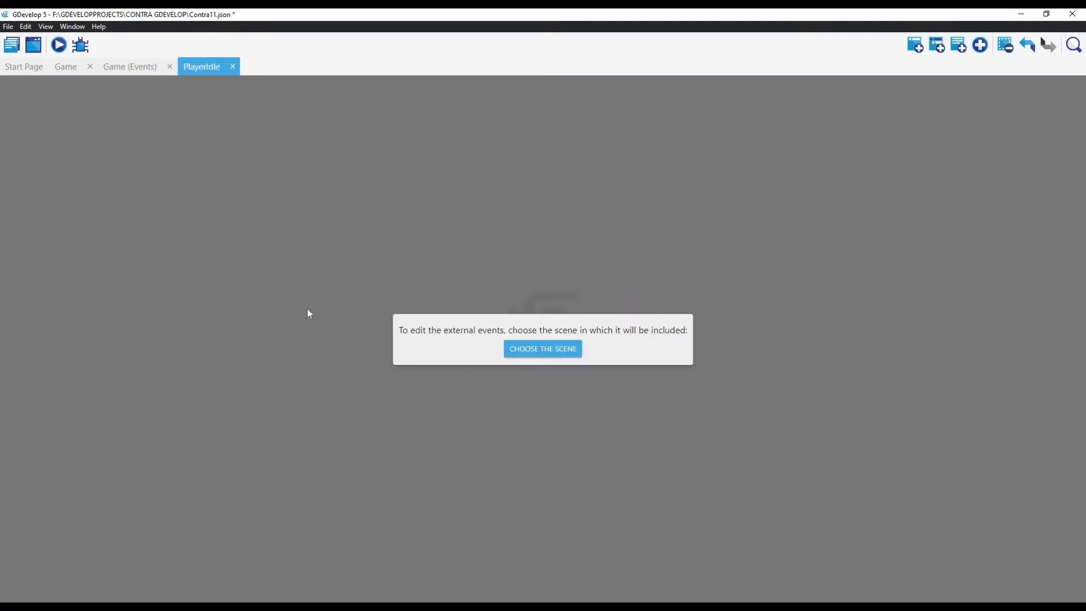
pyautogui.click(541, 351)
pyautogui.click(395, 342)
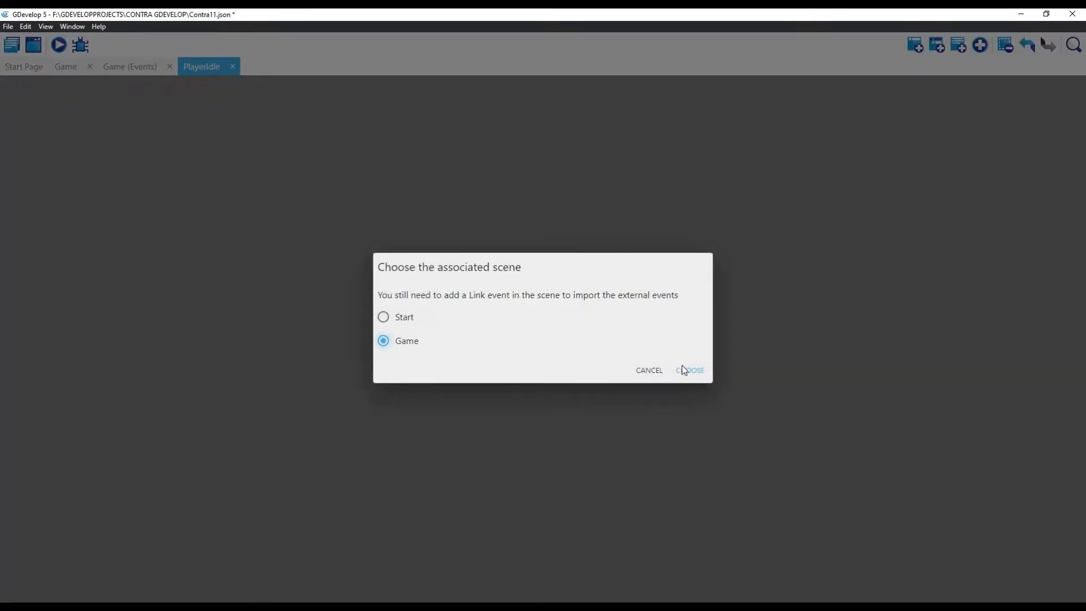
pyautogui.click(692, 372)
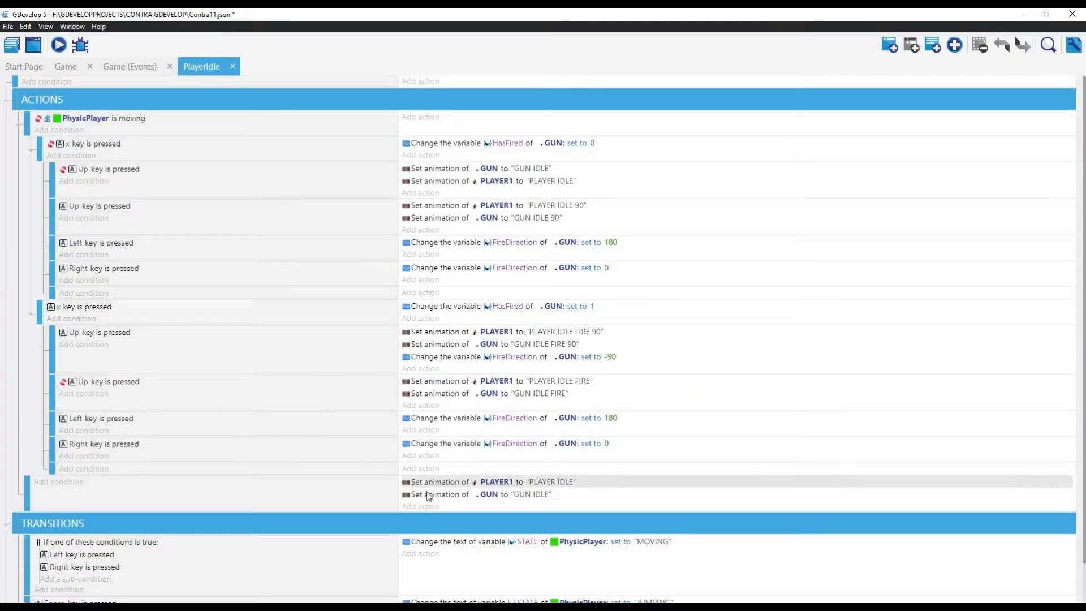
# Step: Add a condition that GUN's HasFired variable is not equal to 1 to the event setting PLAYER IDLE and GUN IDLE at the end of ACTIONS
pyautogui.click(65, 486)
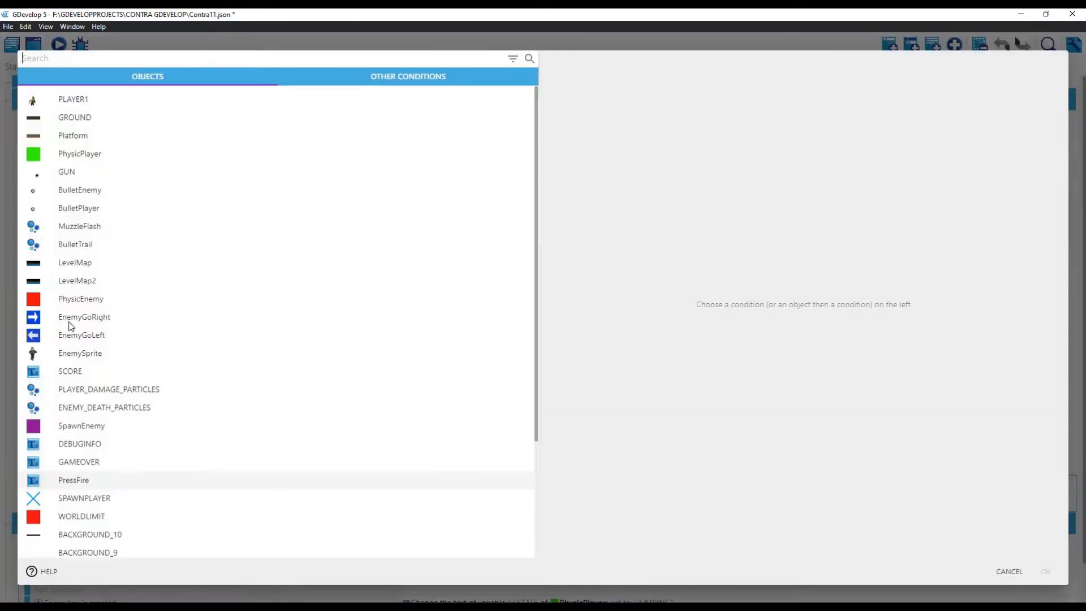
pyautogui.click(67, 173)
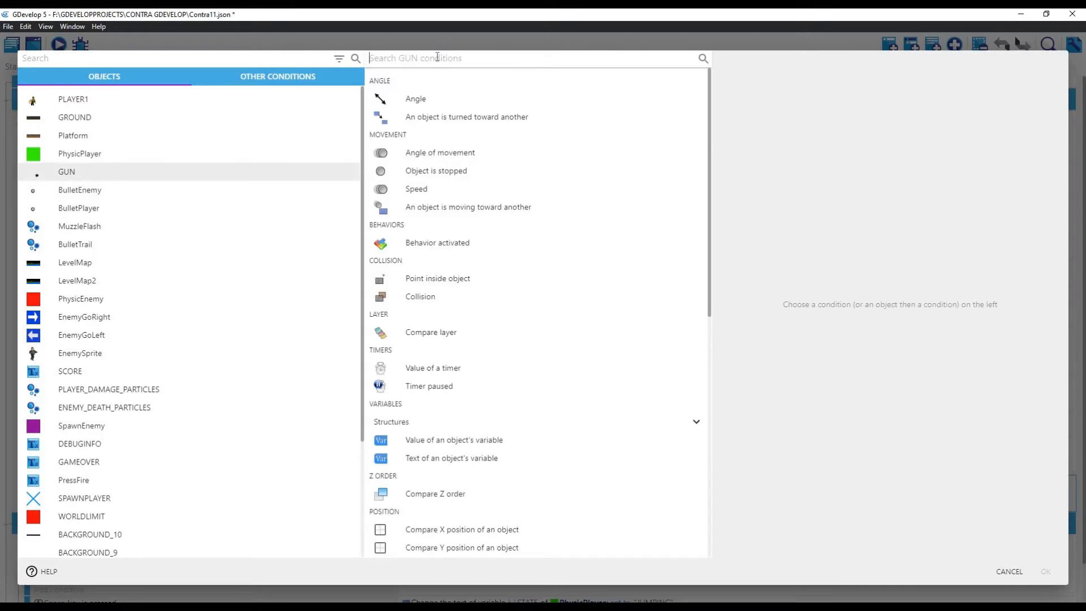
pyautogui.click(438, 57)
pyautogui.write('var')
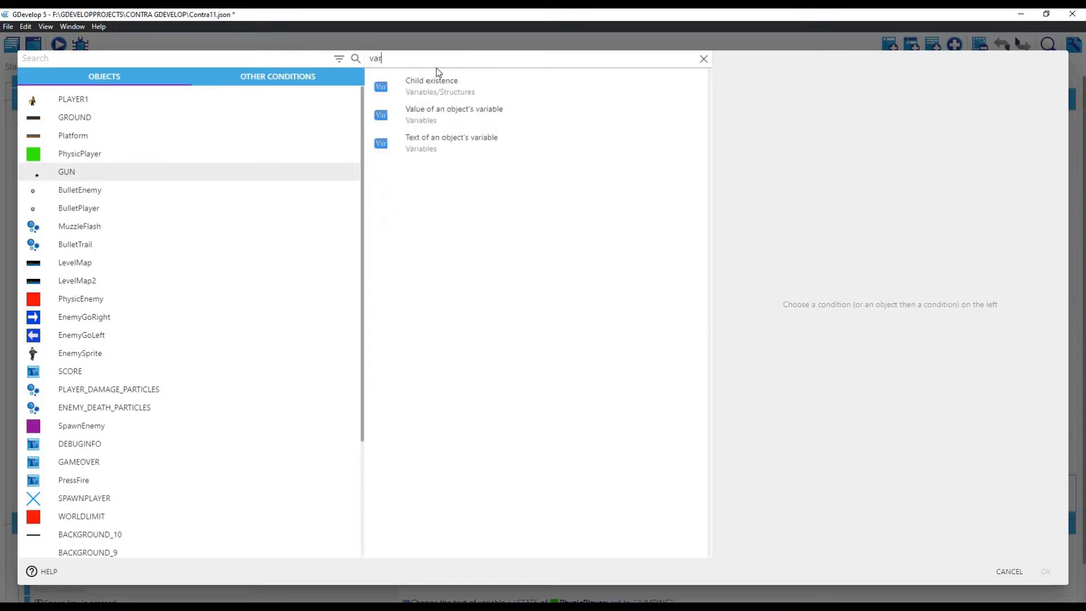
pyautogui.click(439, 114)
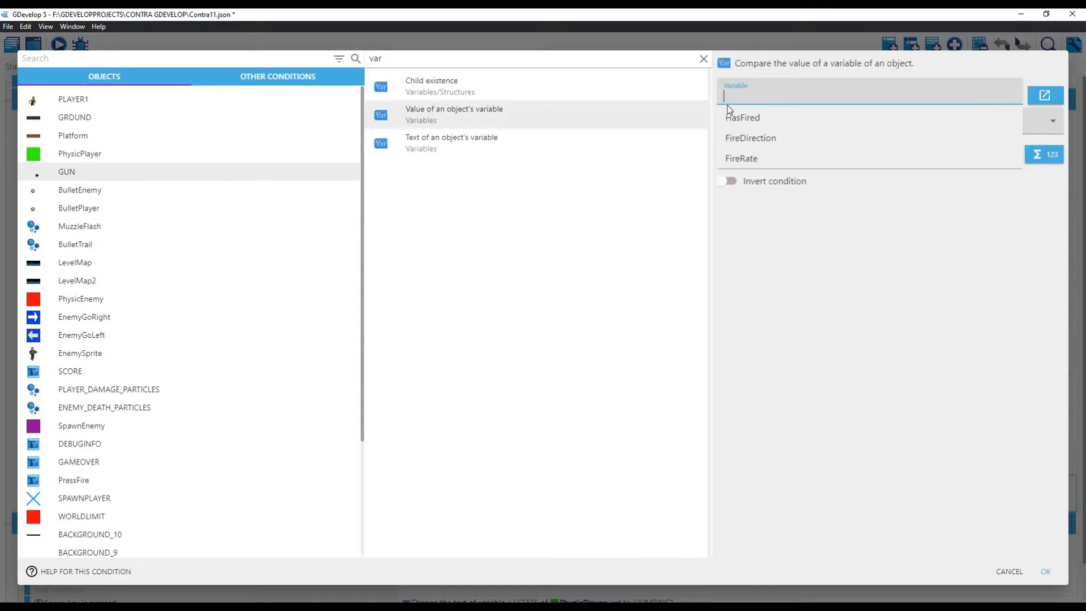
pyautogui.click(738, 121)
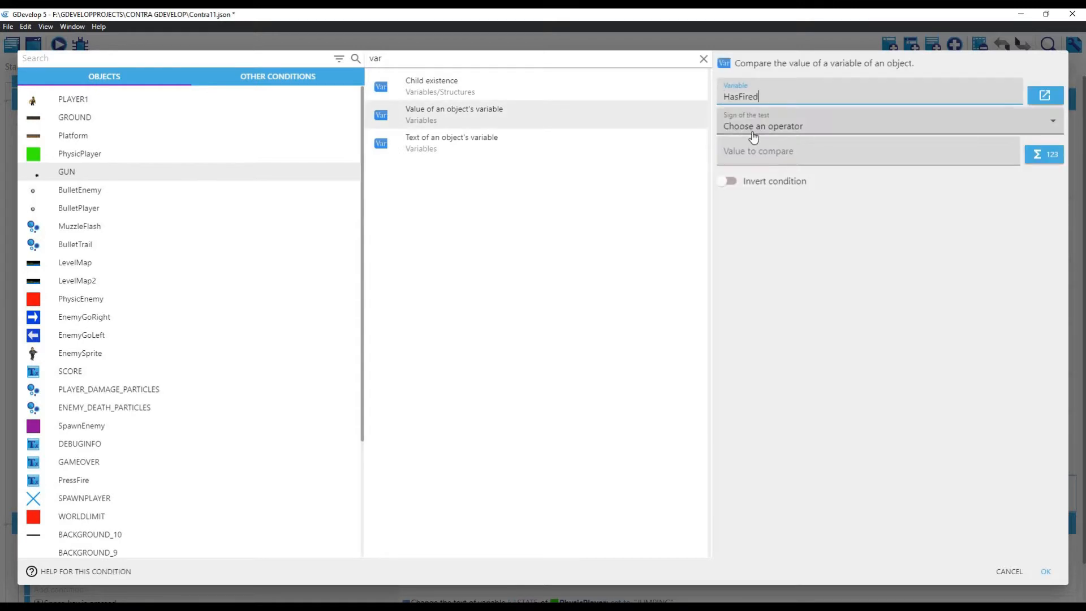
pyautogui.click(751, 129)
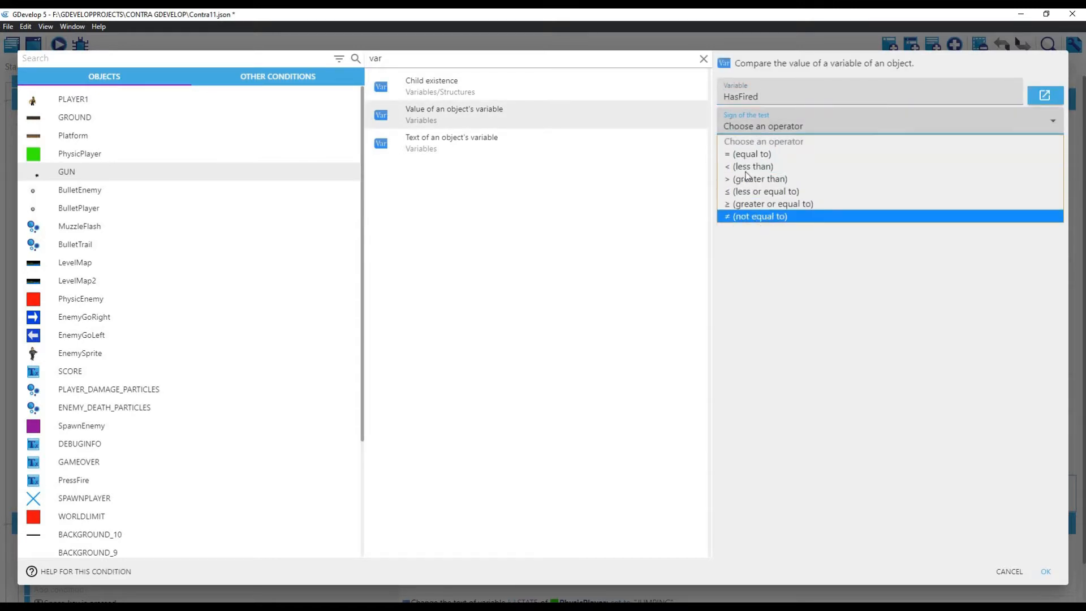
pyautogui.click(758, 217)
pyautogui.click(742, 154)
pyautogui.write('1')
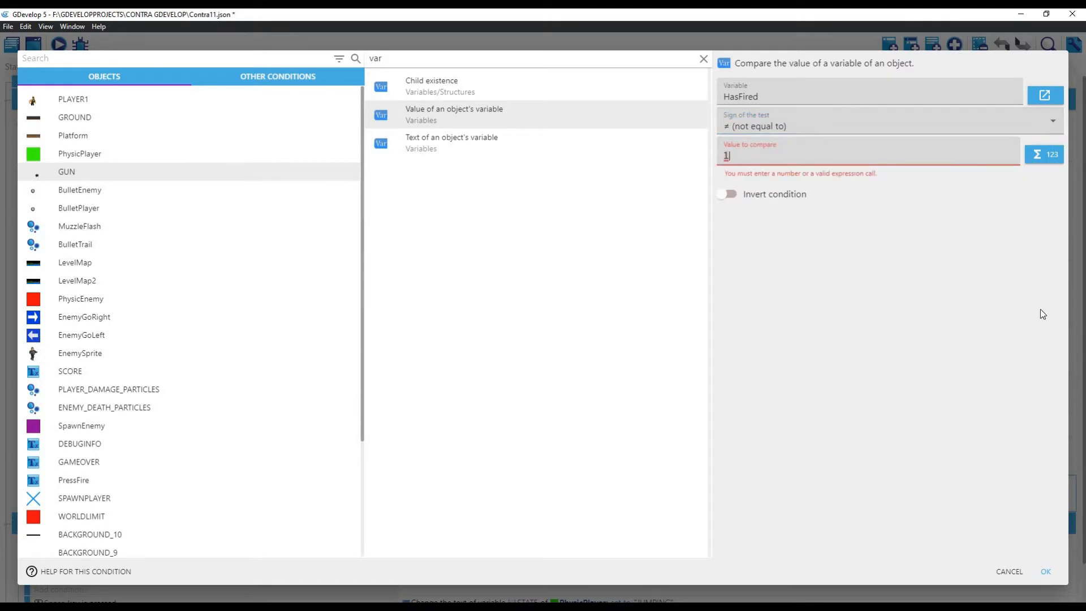
pyautogui.click(1045, 571)
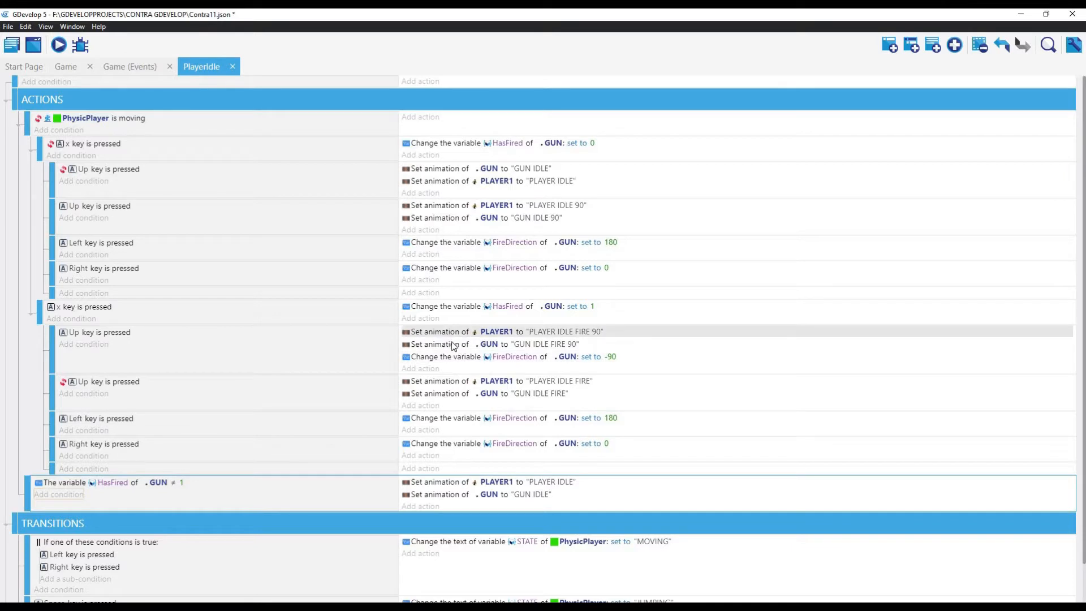
# Step: Add an inverted current animation name condition for PLAYER1, "PLAYER FIRE IDLE", to the Up-not-pressed event under x key is pressed
pyautogui.click(437, 383)
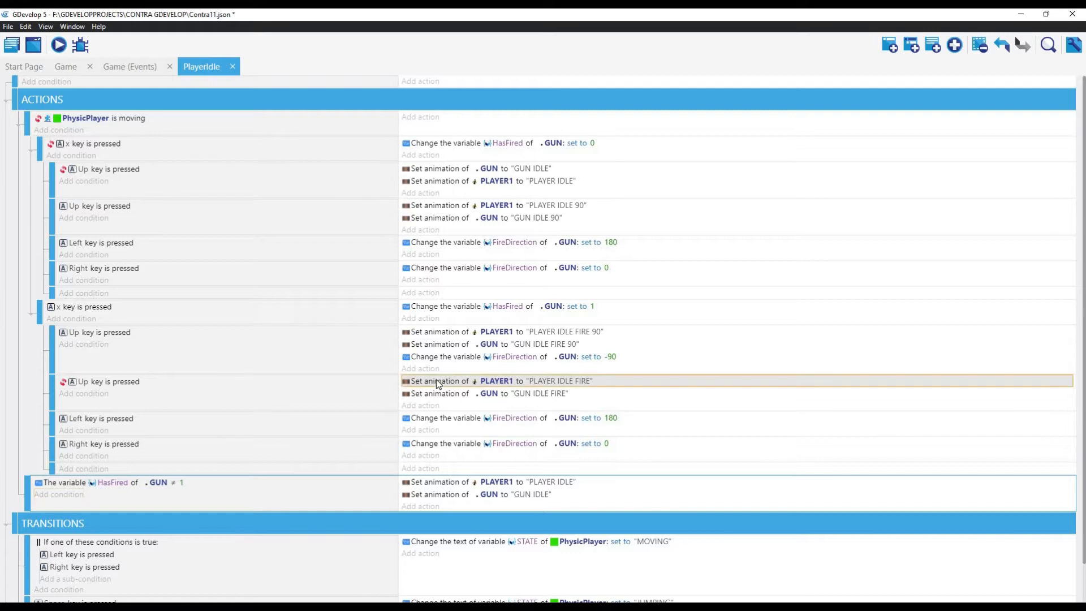
pyautogui.click(91, 394)
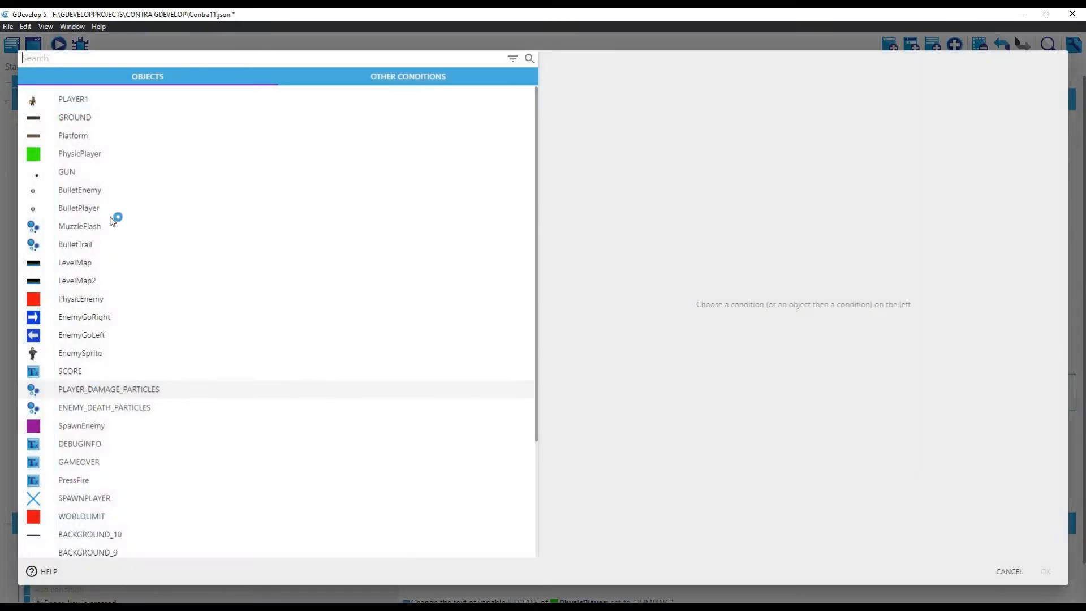
pyautogui.click(74, 101)
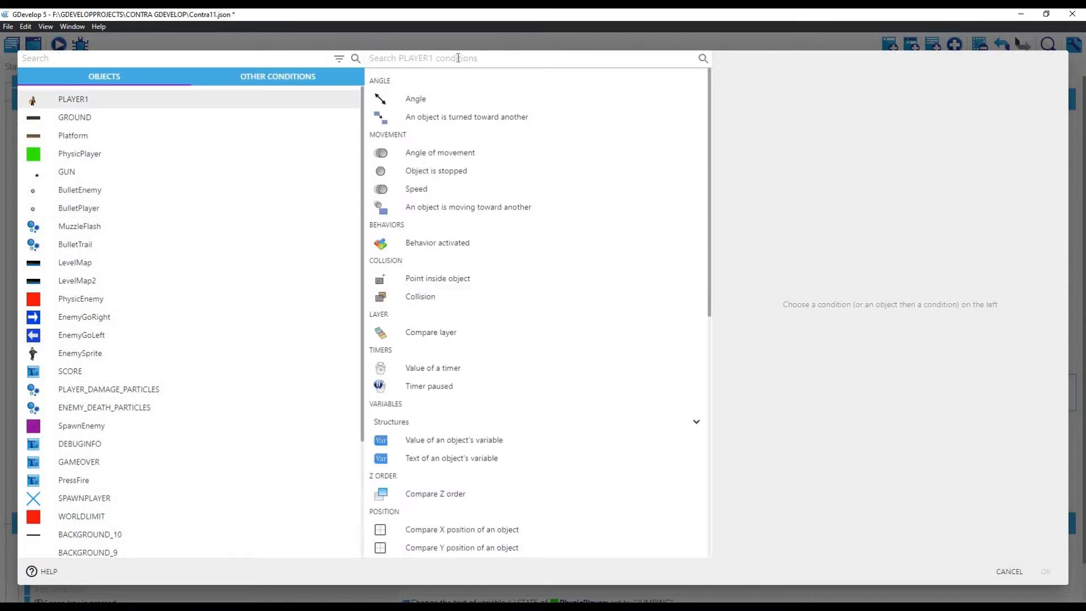
pyautogui.write('cur')
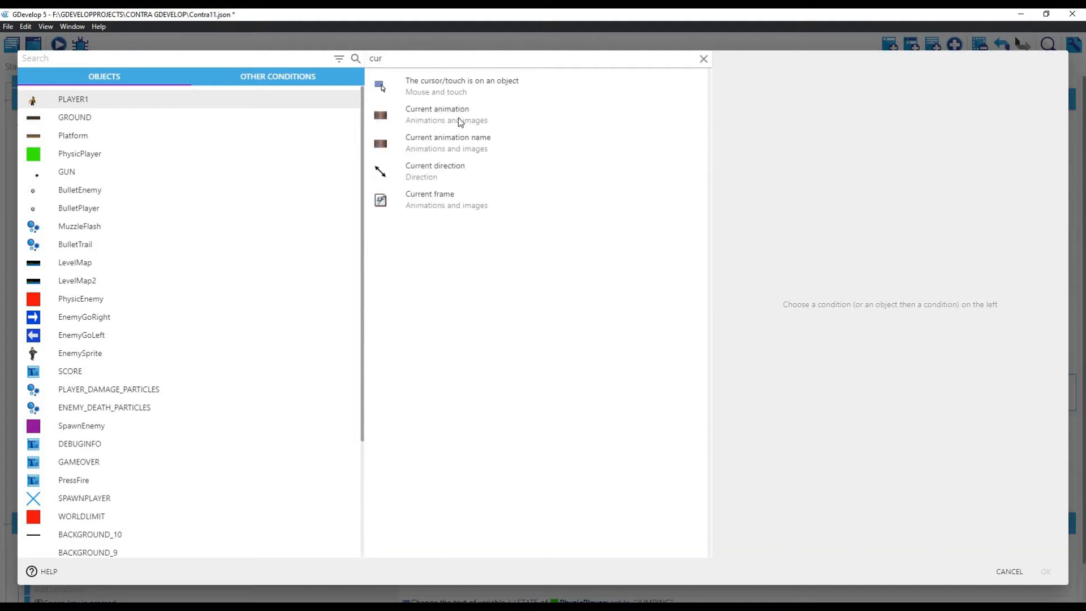
pyautogui.click(456, 141)
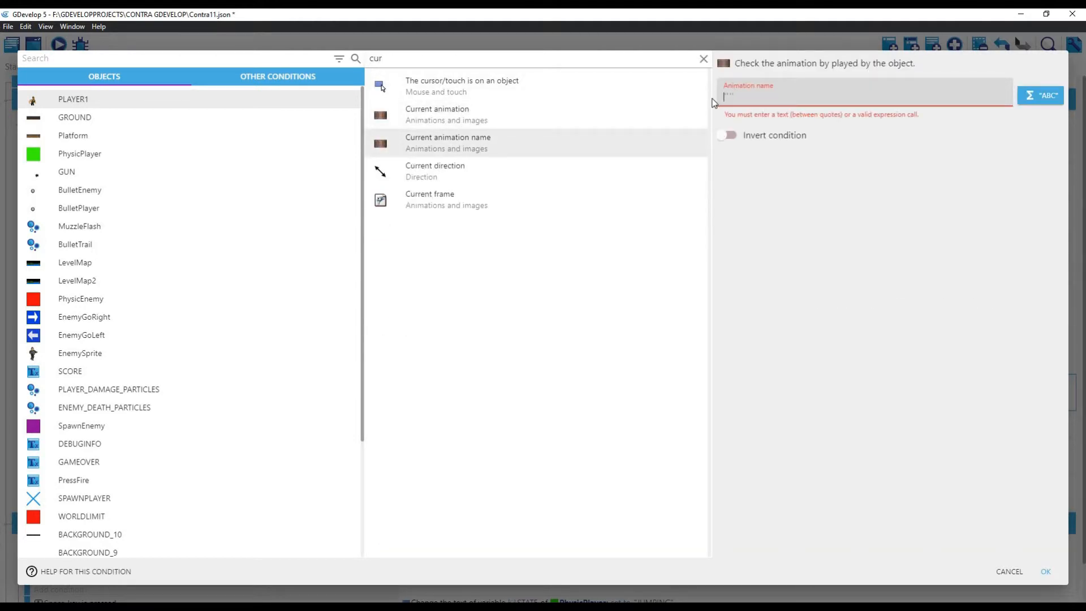
pyautogui.write('PLAYE')
pyautogui.press('BackSpace')
pyautogui.press('BackSpace')
pyautogui.press('BackSpace')
pyautogui.press('BackSpace')
pyautogui.press('BackSpace')
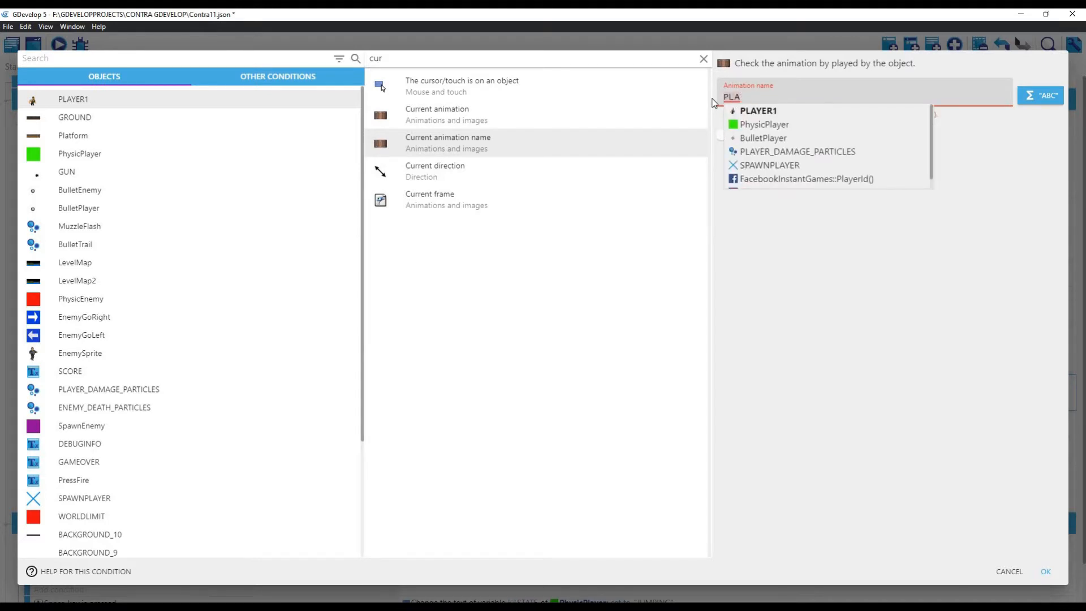
pyautogui.write('"')
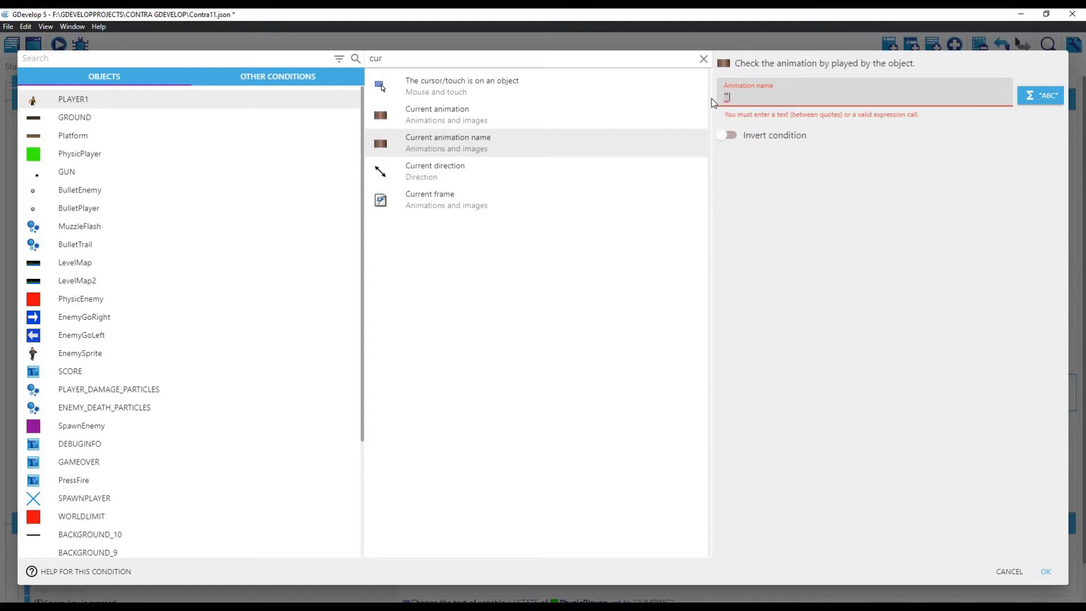
pyautogui.write('PLA')
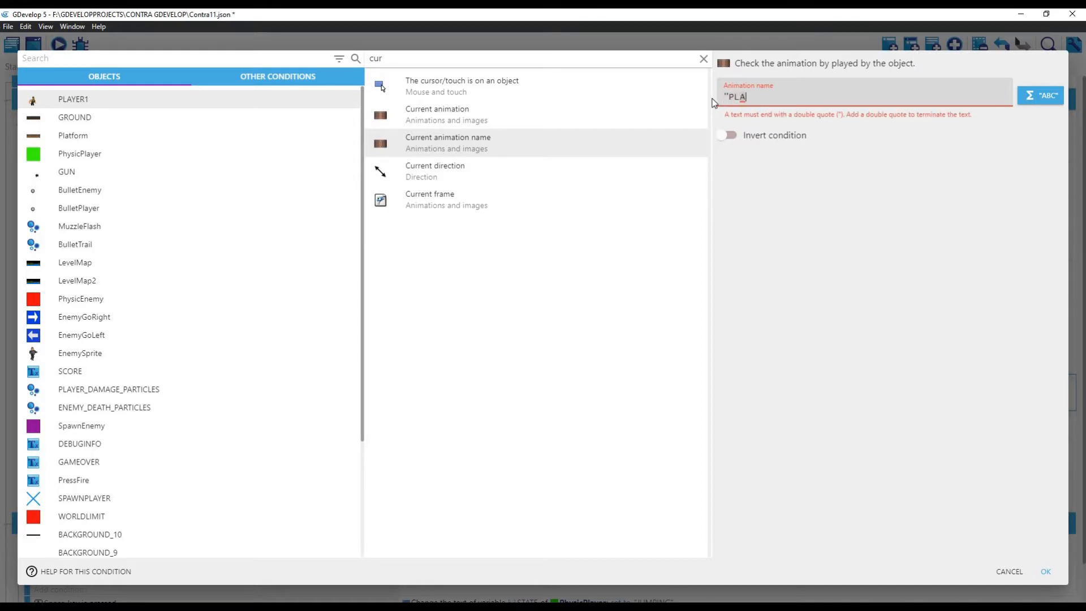
pyautogui.write('YER_FIRE_IDLE"')
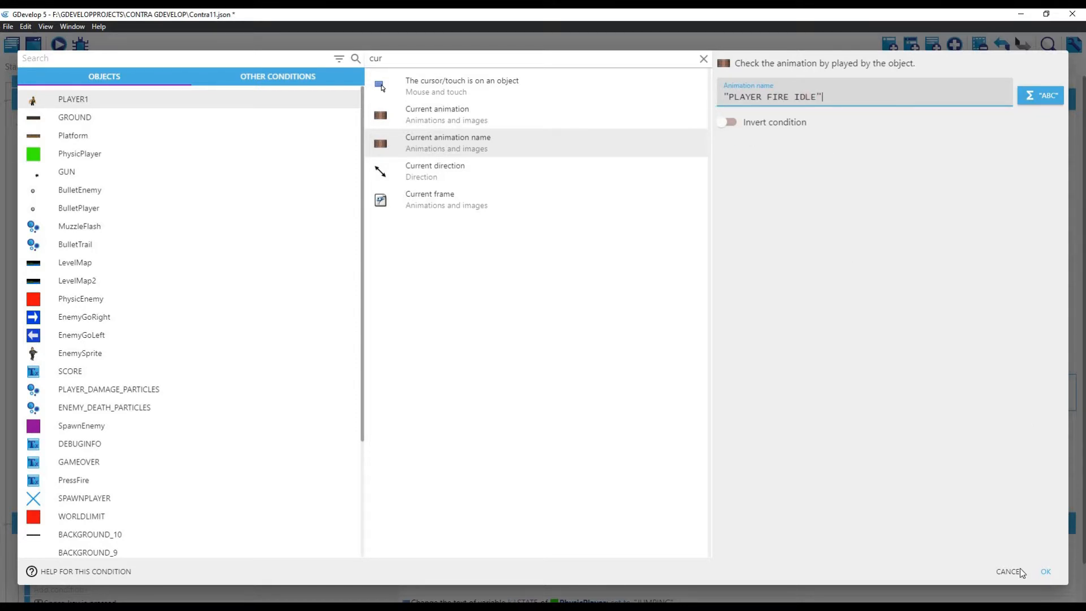
pyautogui.click(728, 123)
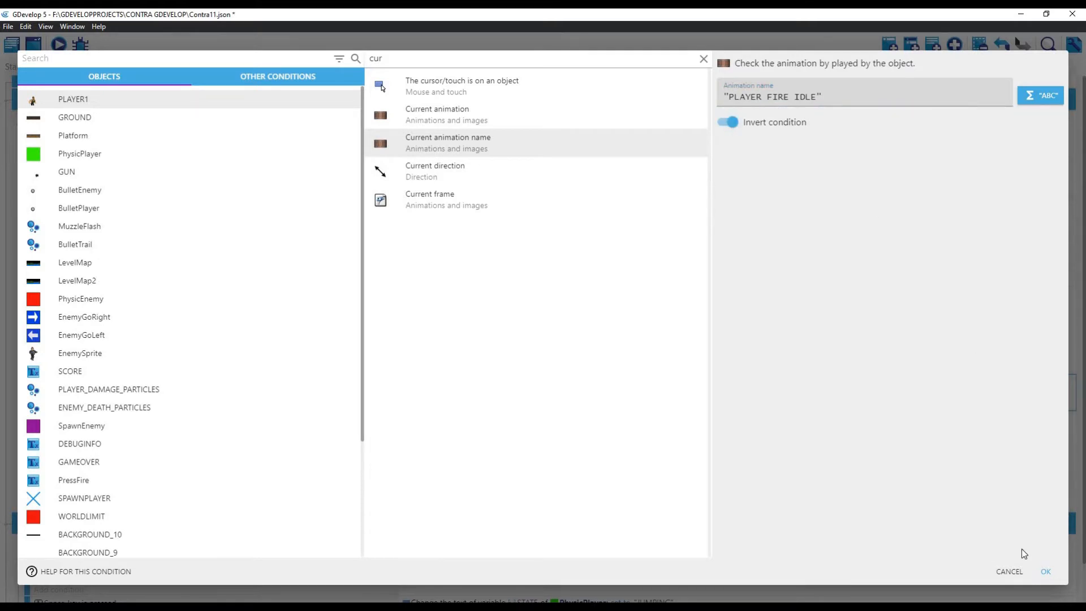
pyautogui.click(1045, 572)
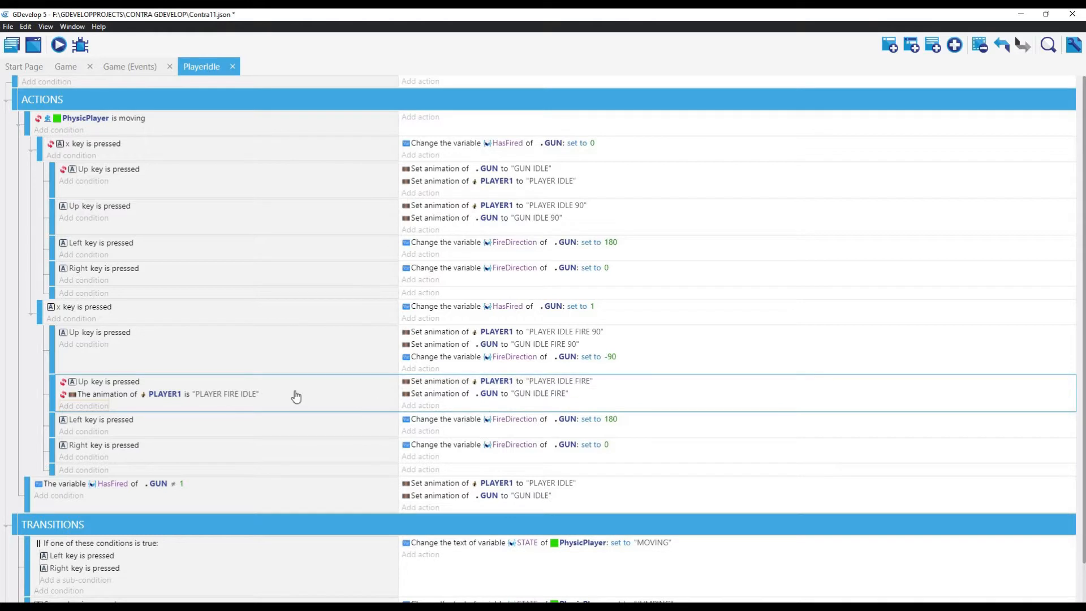
# Step: Change the animation name in the new PLAYER1 condition to "PLAYER IDLE FIRE"
pyautogui.click(229, 396)
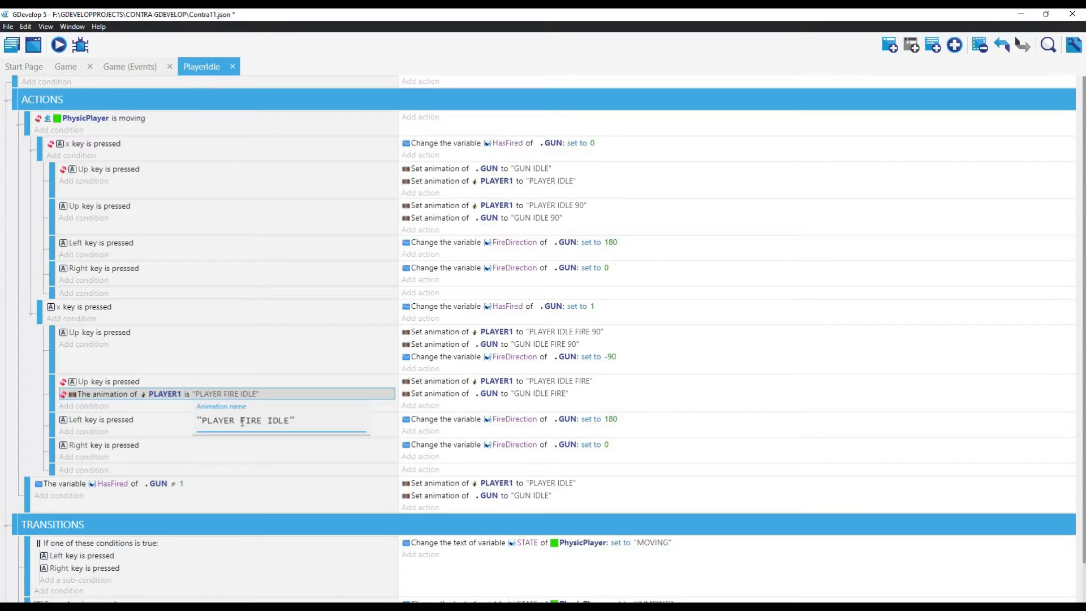
pyautogui.moveTo(237, 422); pyautogui.dragTo(269, 423)
pyautogui.press('BackSpace')
pyautogui.write('IDLE FIRE')
pyautogui.click(327, 372)
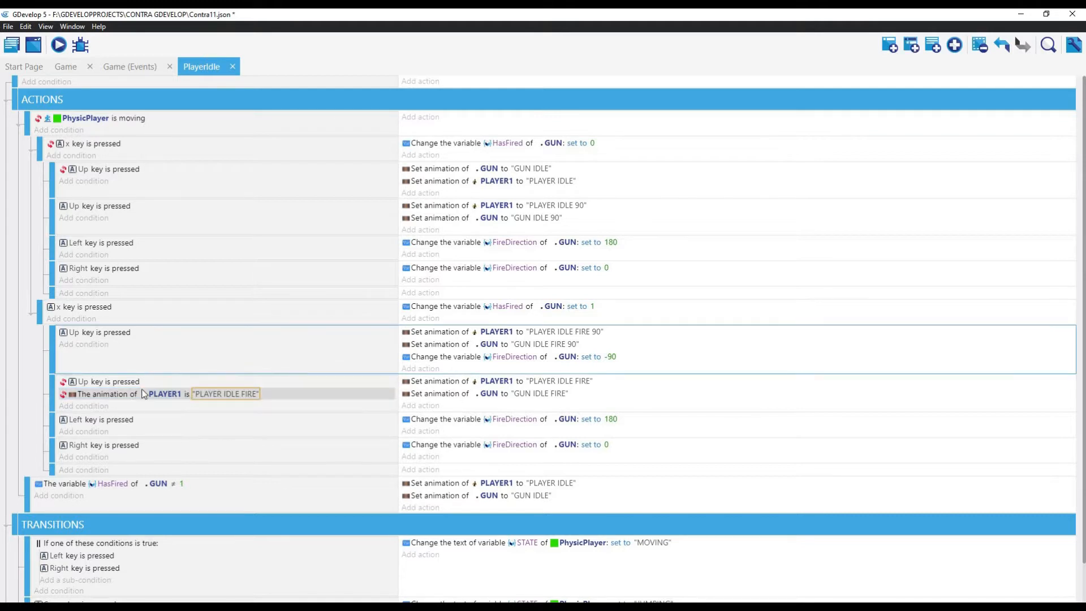
# Step: Copy the inverted PLAYER1 animation condition into the Up key is pressed event under x key is pressed
pyautogui.click(112, 397)
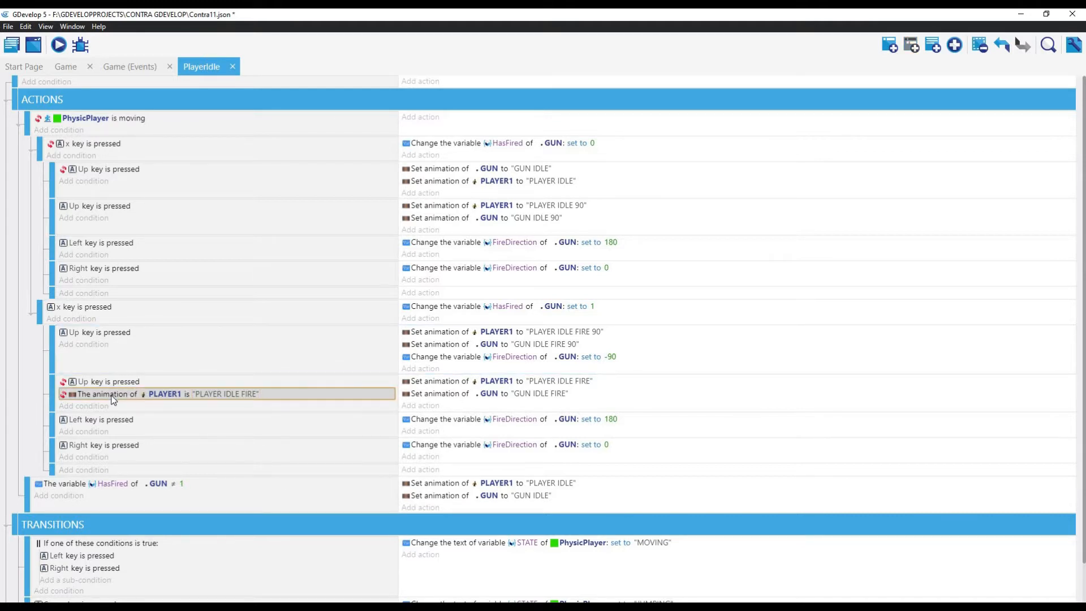
pyautogui.rightClick(112, 397)
pyautogui.click(127, 402)
pyautogui.click(150, 346)
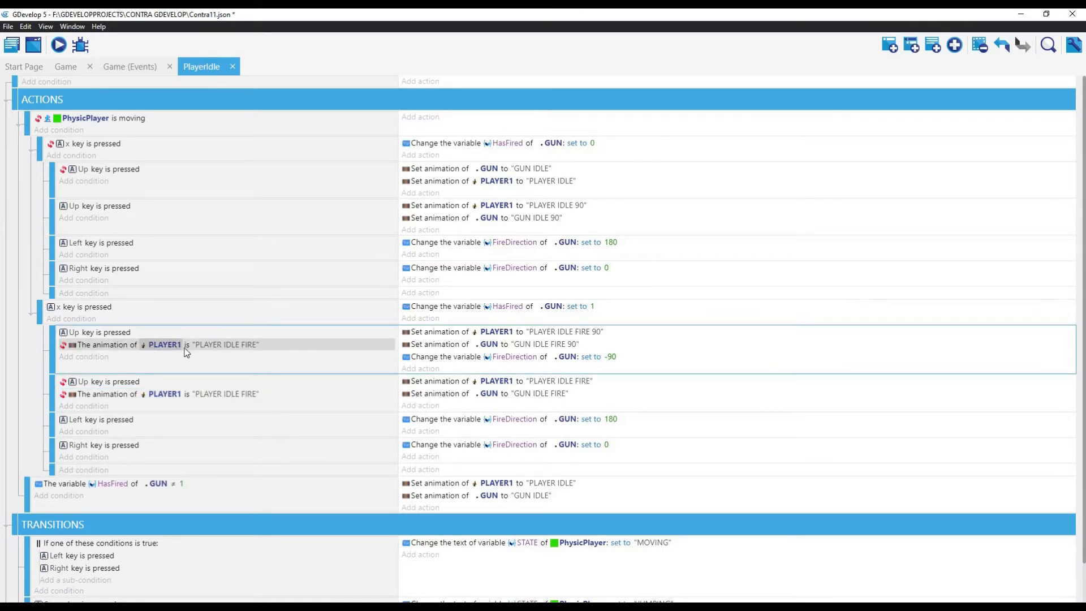
# Step: Set the animation name in the pasted PLAYER1 condition to "PLAYER IDLE FIRE 90"
pyautogui.click(256, 345)
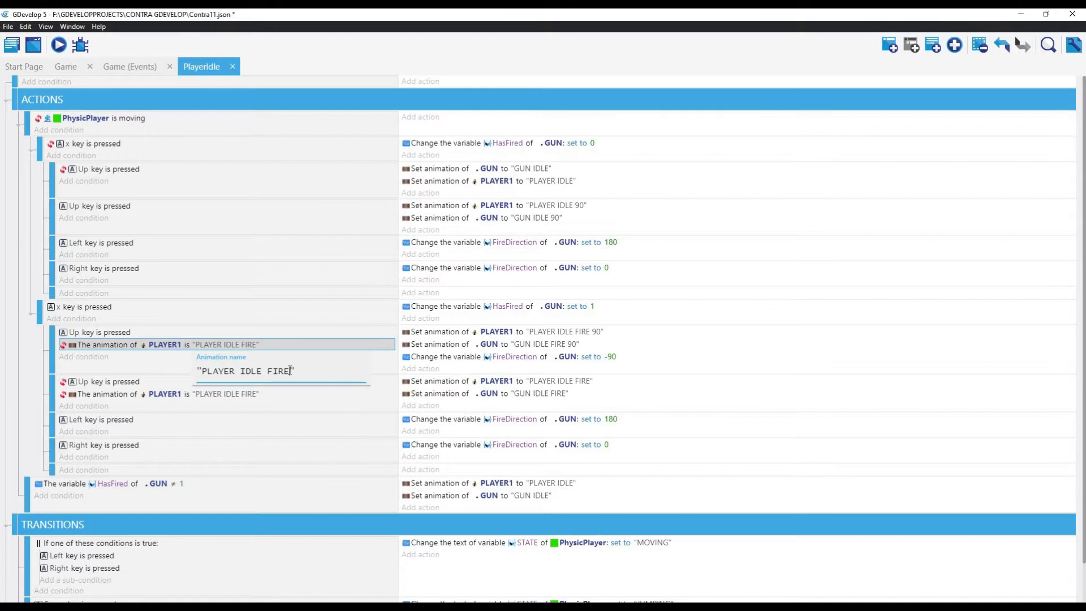
pyautogui.write('90')
pyautogui.click(119, 372)
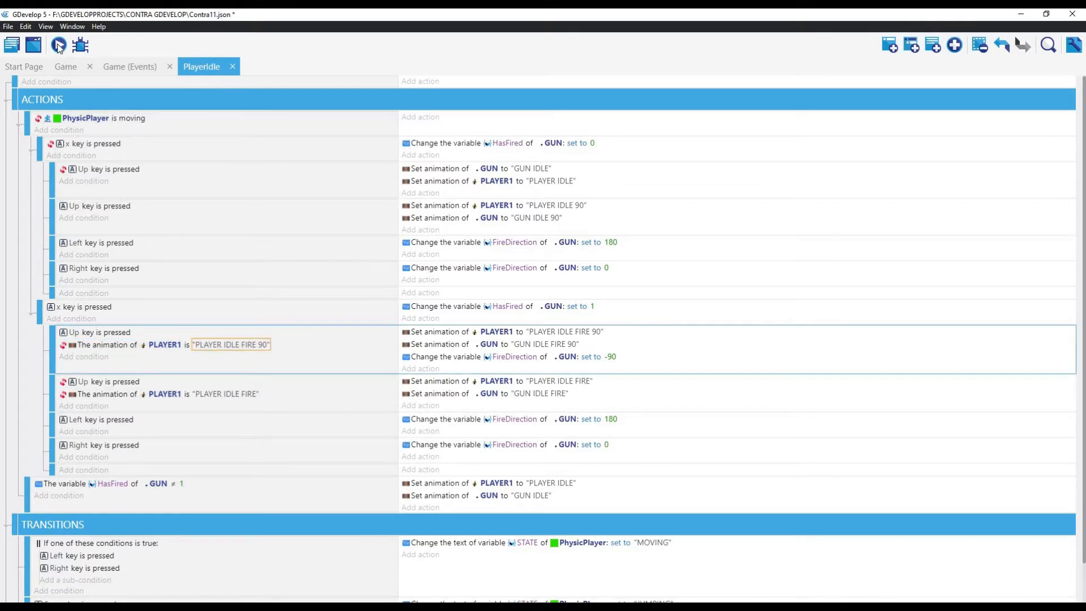
# Step: Preview the game to check the player's firing while turning and moving in both directions, and close the preview
pyautogui.click(59, 45)
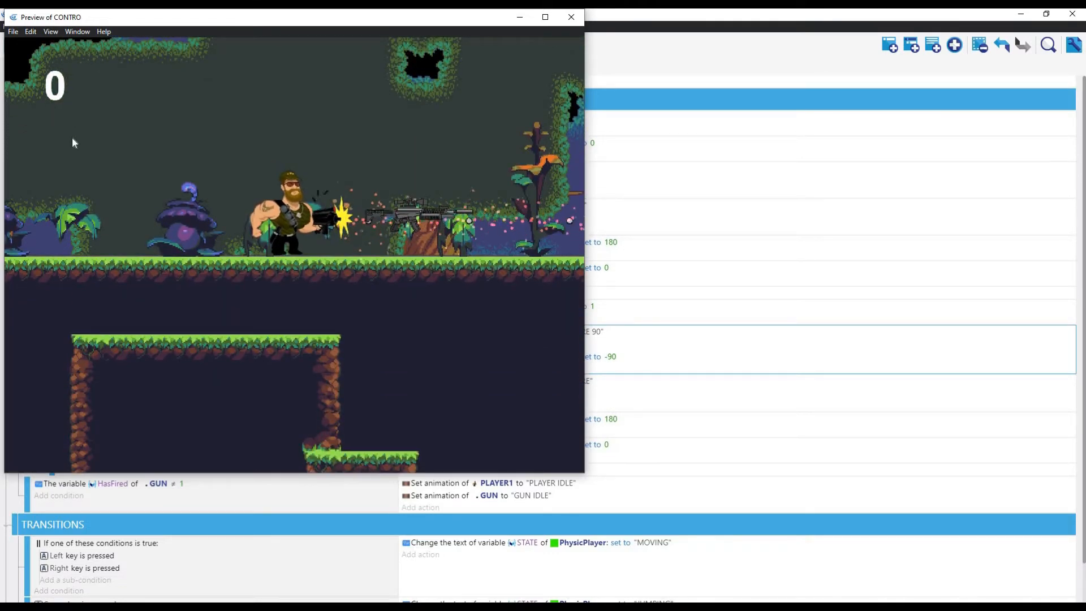
pyautogui.press('Left')
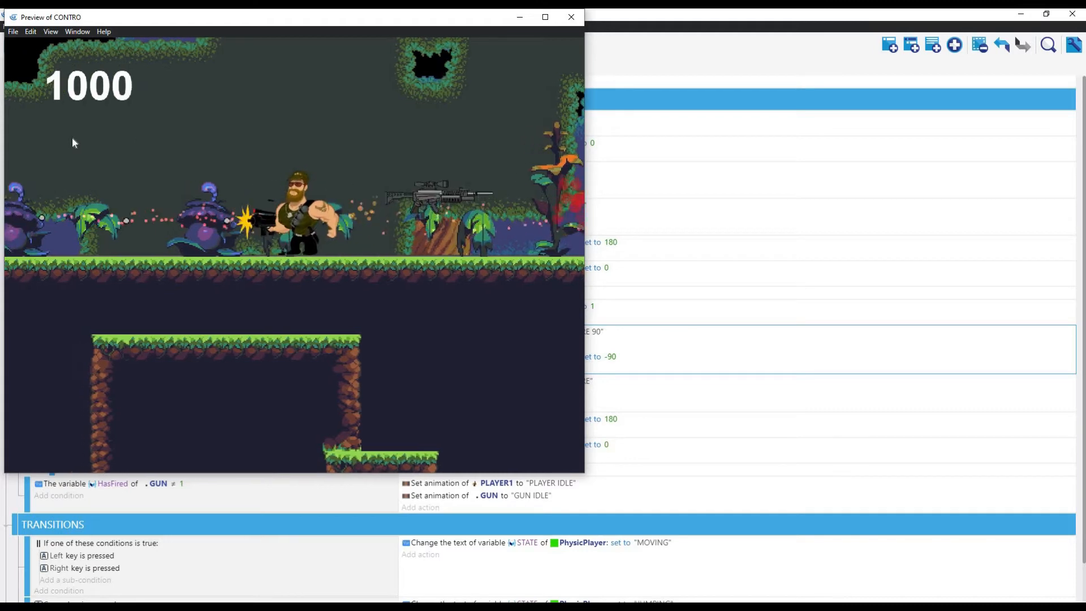
pyautogui.press('Right')
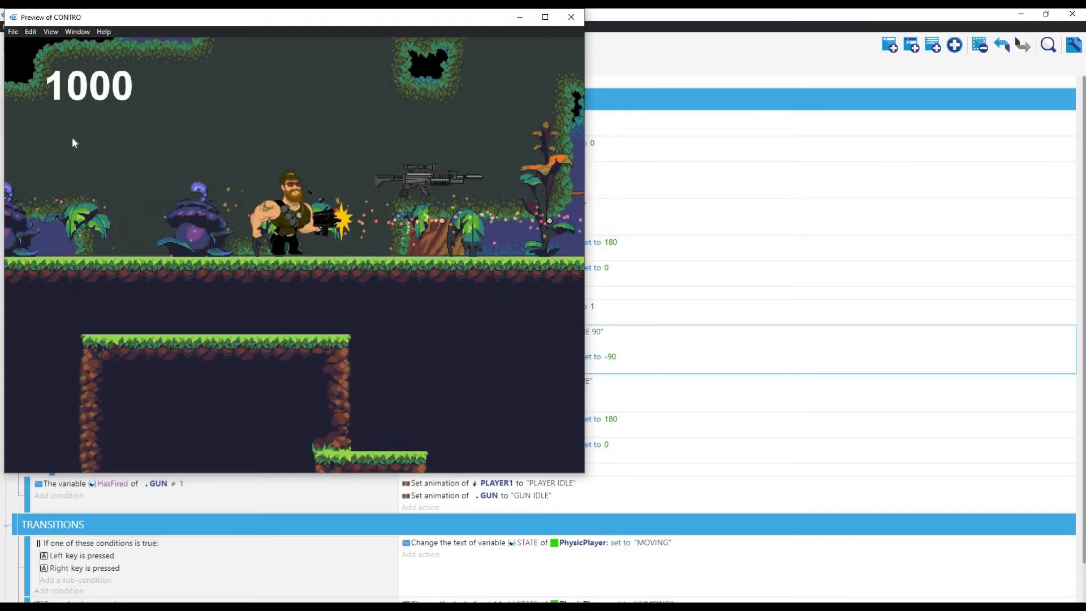
pyautogui.press('Left')
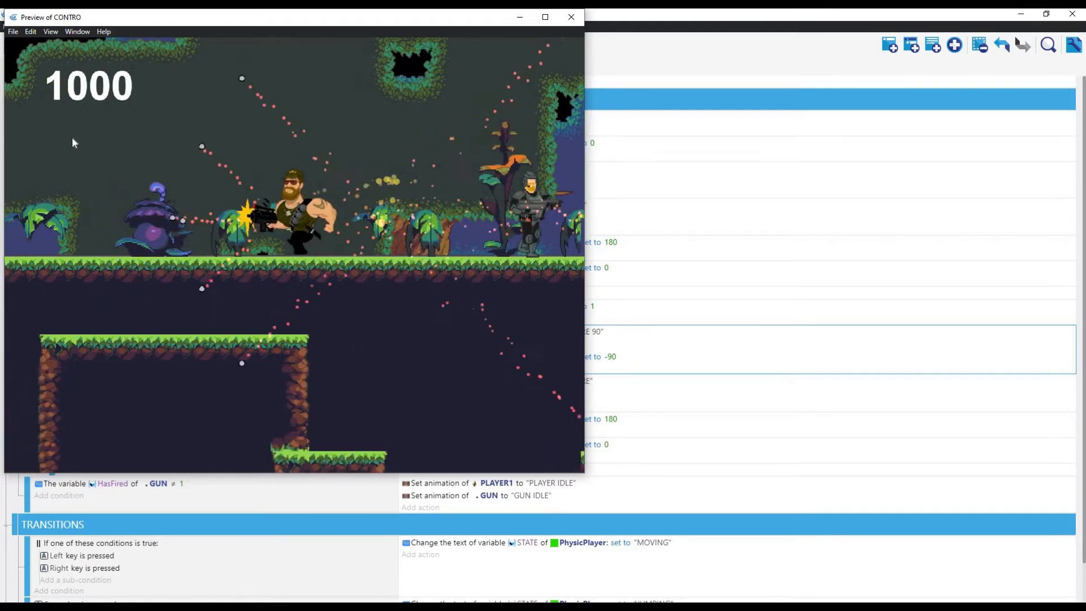
pyautogui.press('Right')
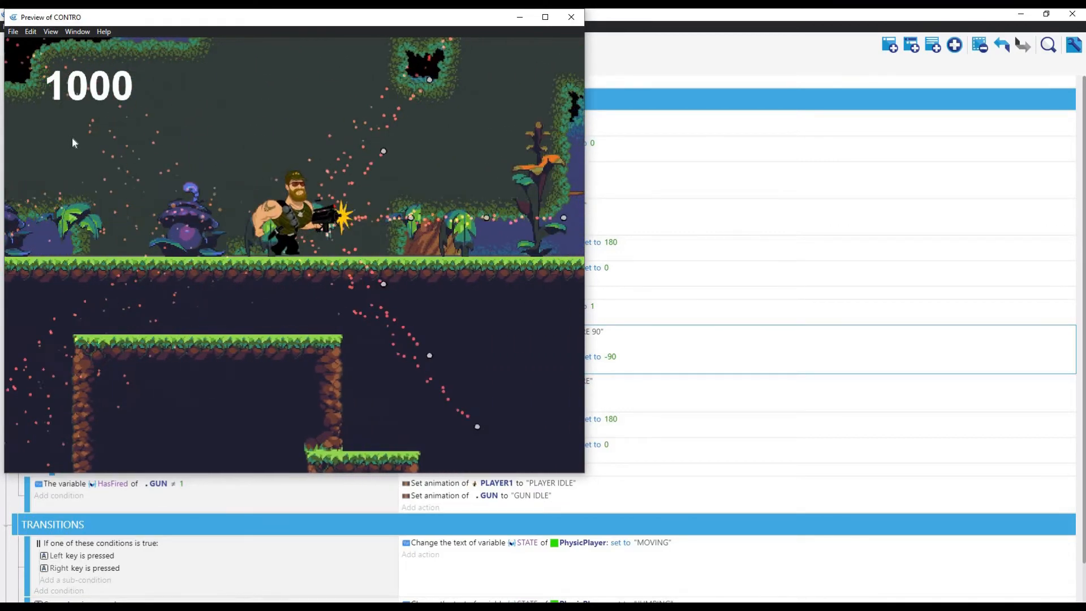
pyautogui.press('Left')
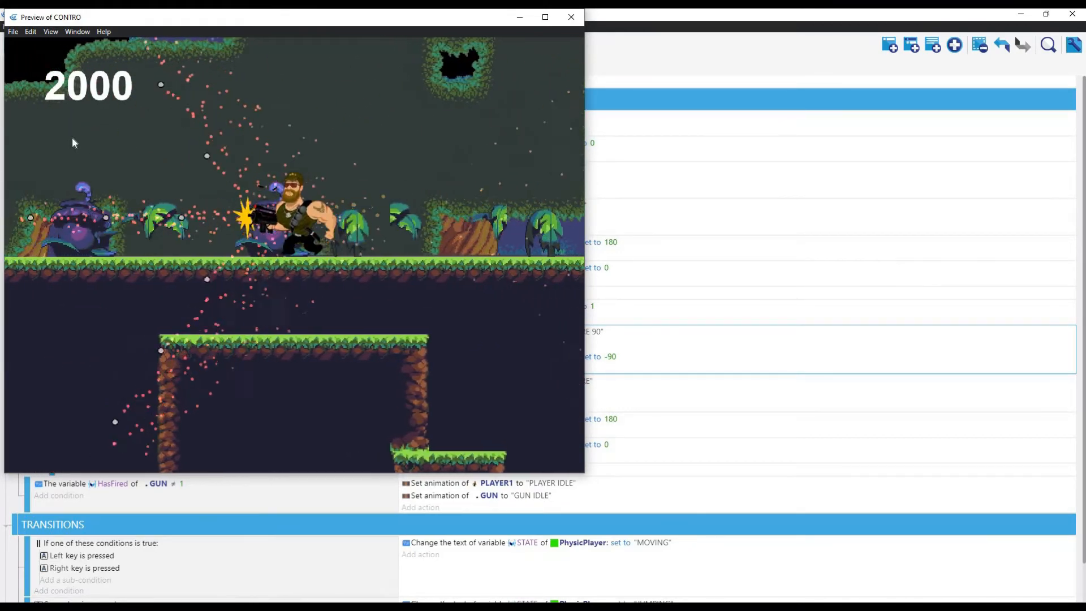
pyautogui.press('Right')
pyautogui.press('Left')
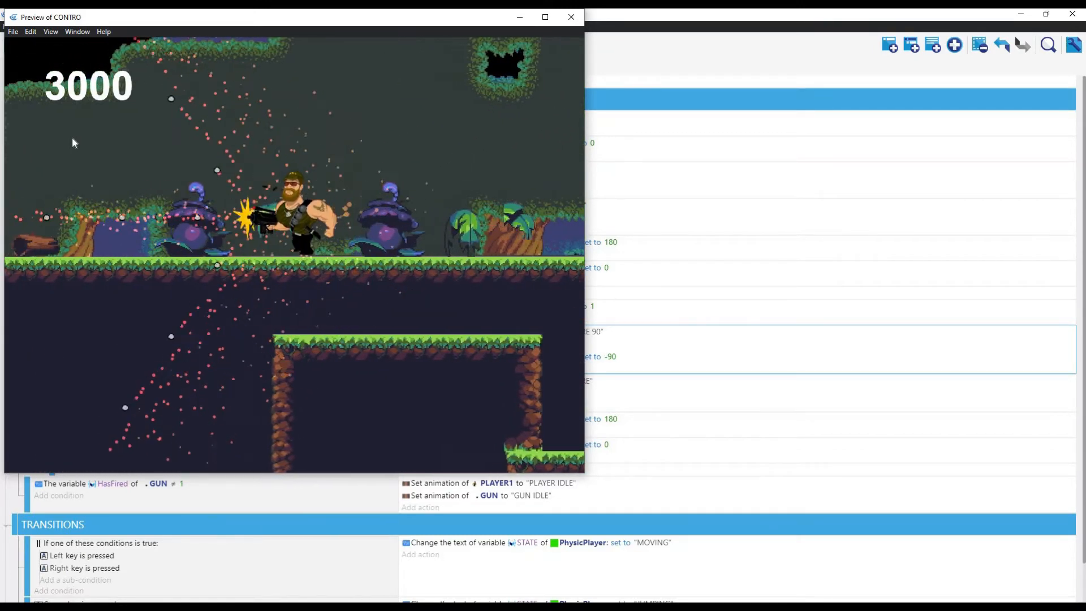
pyautogui.press('Right')
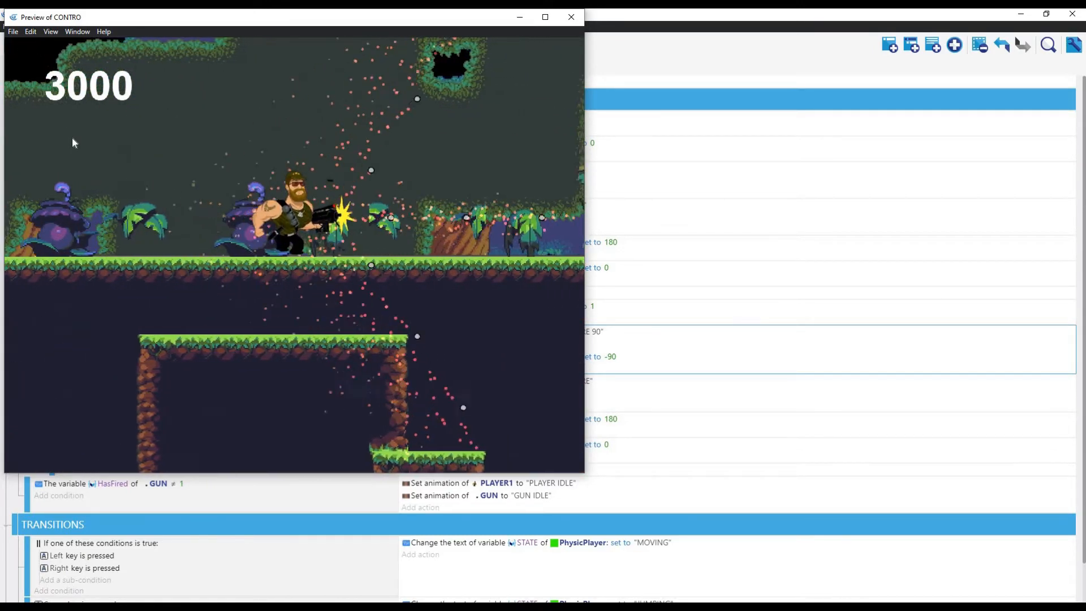
pyautogui.click(572, 18)
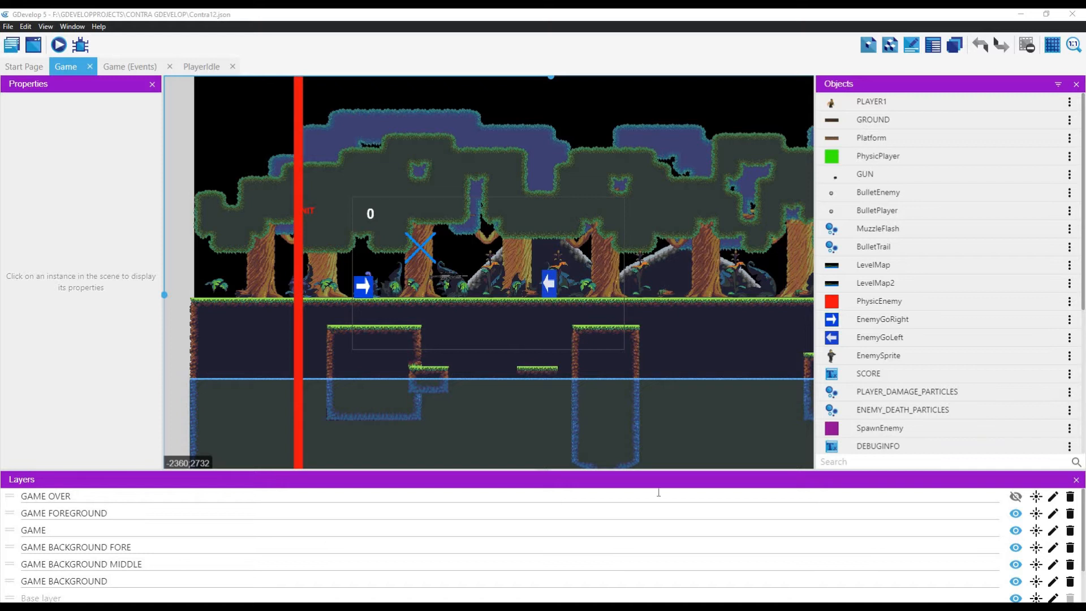
# Step: Open the GUN object and rename its first two animations to "GUN IDLE 0" and "GUN RUN NO FIRE 0"
pyautogui.click(867, 177)
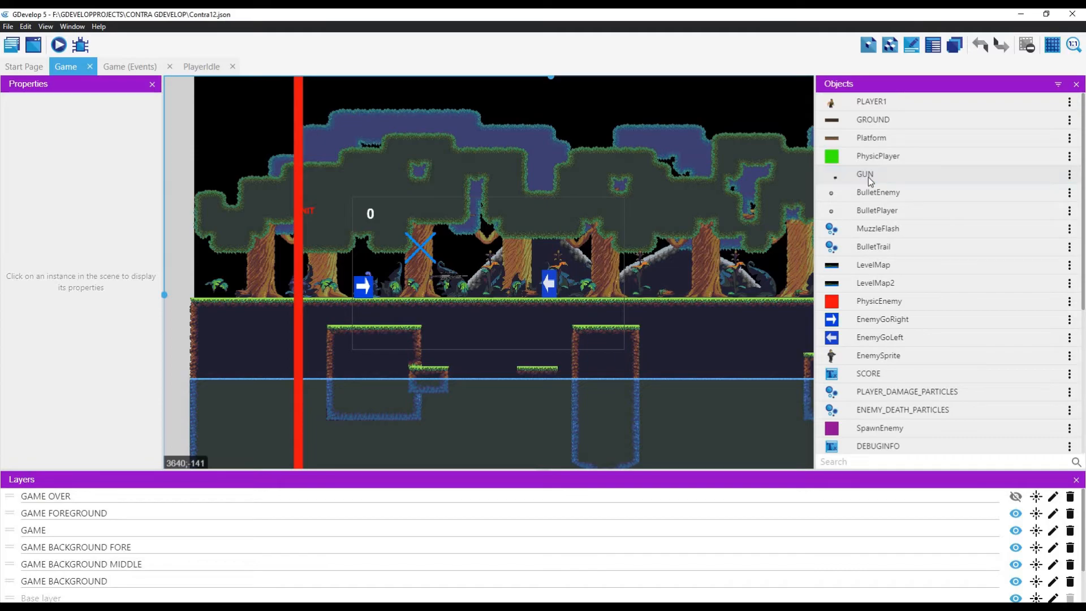
pyautogui.doubleClick(868, 178)
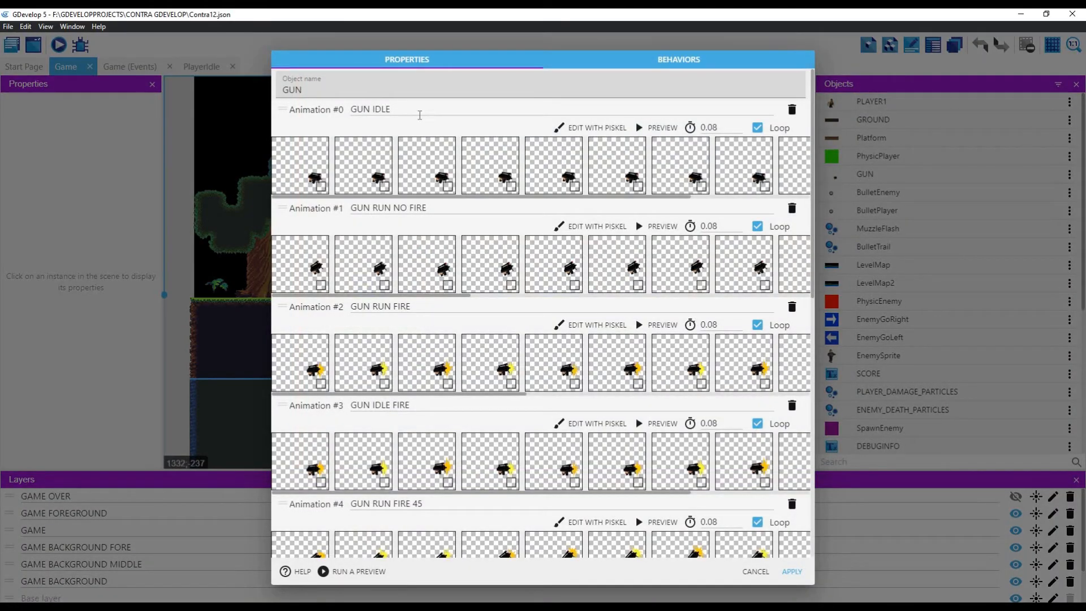
pyautogui.click(409, 109)
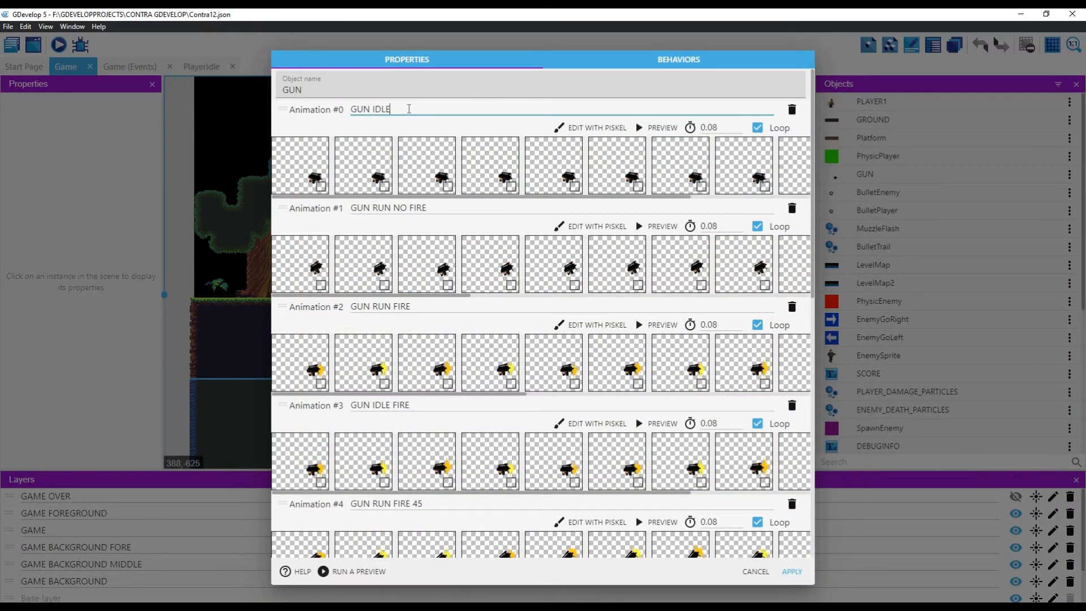
pyautogui.write('0')
pyautogui.click(441, 206)
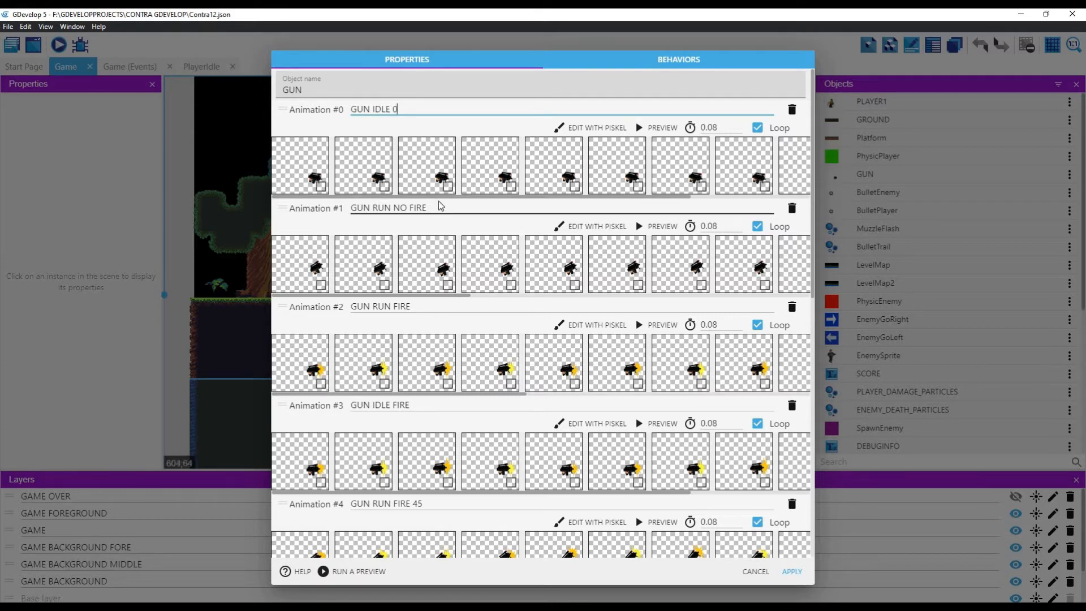
pyautogui.write('0')
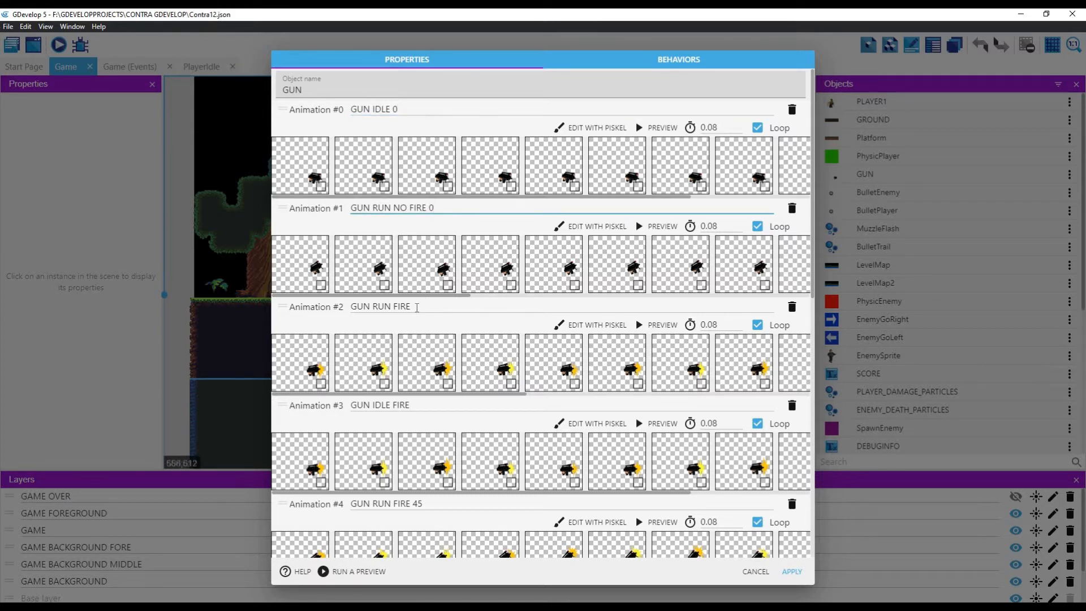
# Step: Rename animations #2 and #3 to "GUN RUN FIRE 0" and "GUN IDLE FIRE 0"
pyautogui.click(417, 308)
pyautogui.write('0')
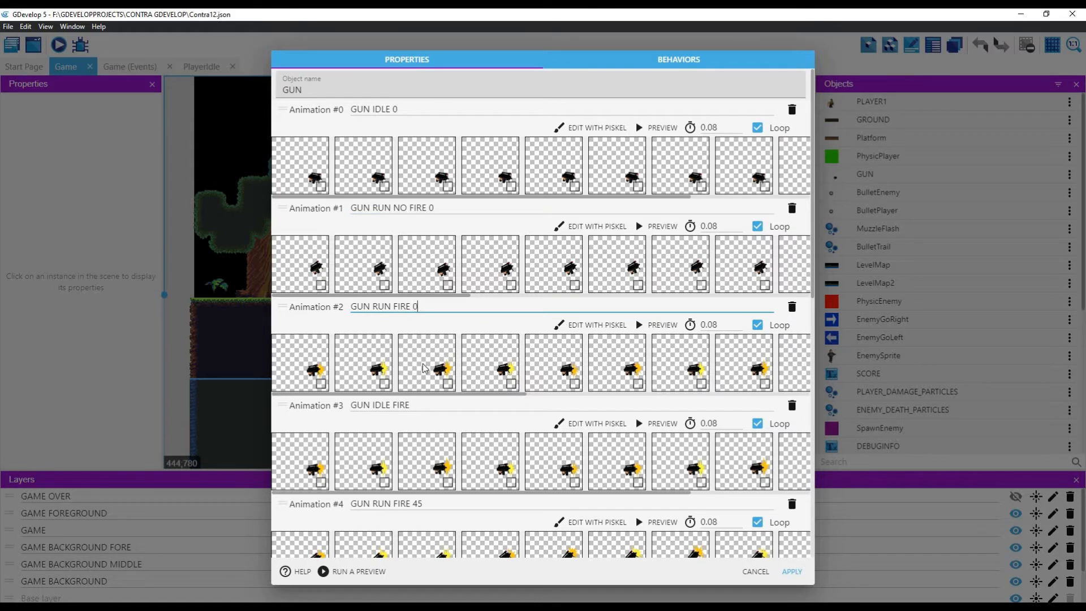
pyautogui.click(413, 406)
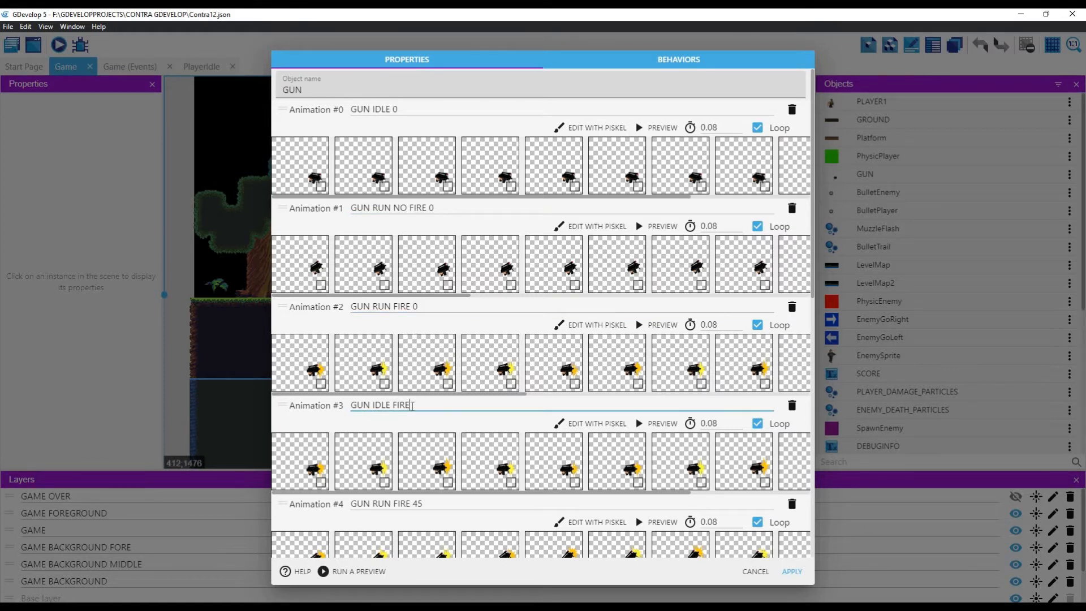
pyautogui.write('0')
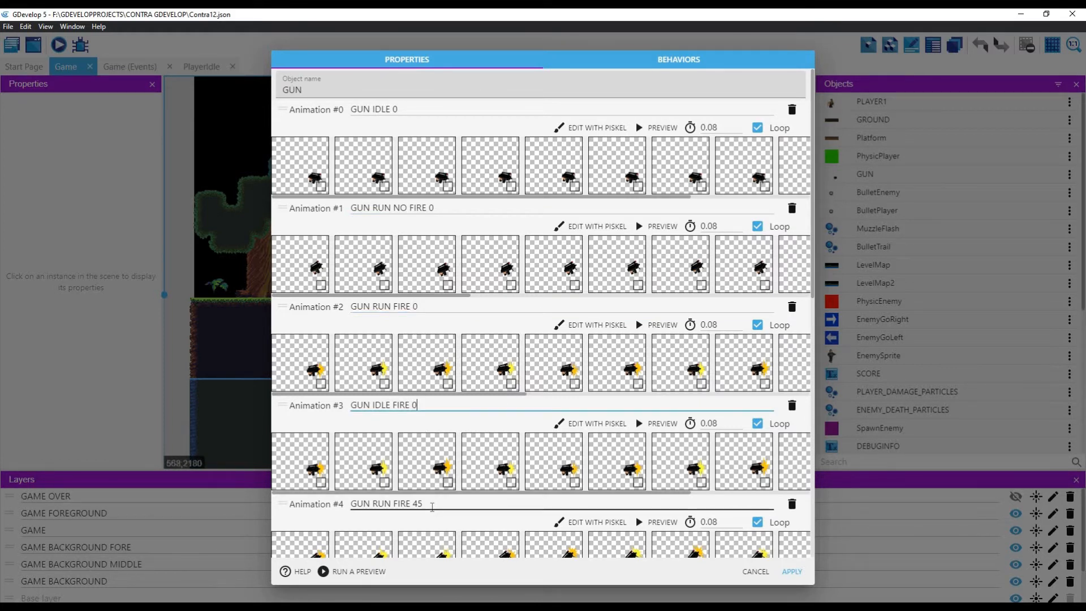
# Step: Rename animations #4, #5 and #6 to "GUN RUN FIRE 45 0", "GUN IDLE FIRE 90 0" and "GUN IDLE 90 0"
pyautogui.click(432, 504)
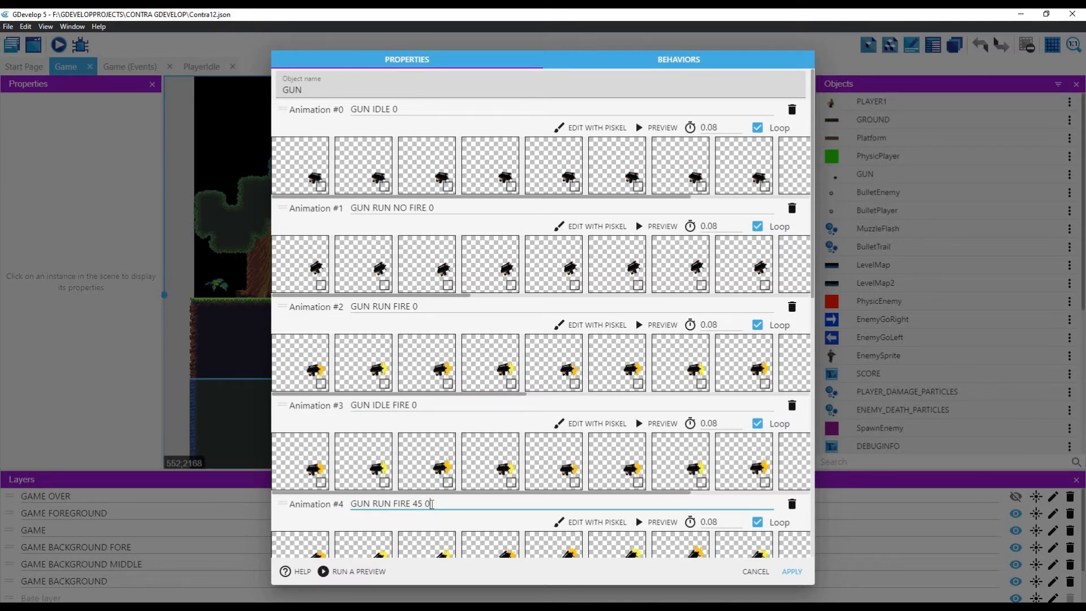
pyautogui.scroll(-4, 430, 500)
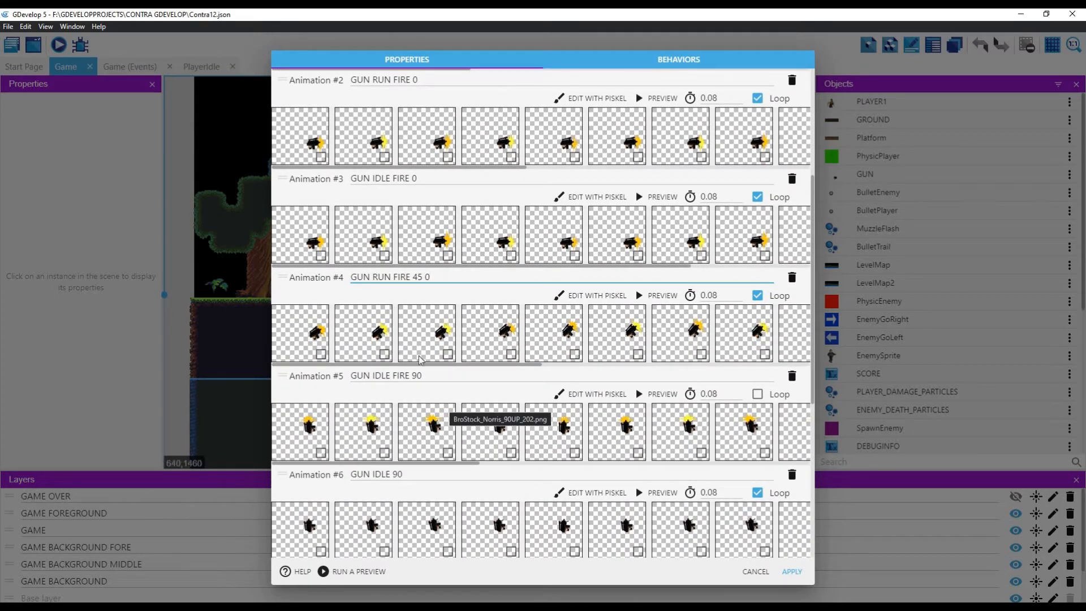
pyautogui.click(434, 376)
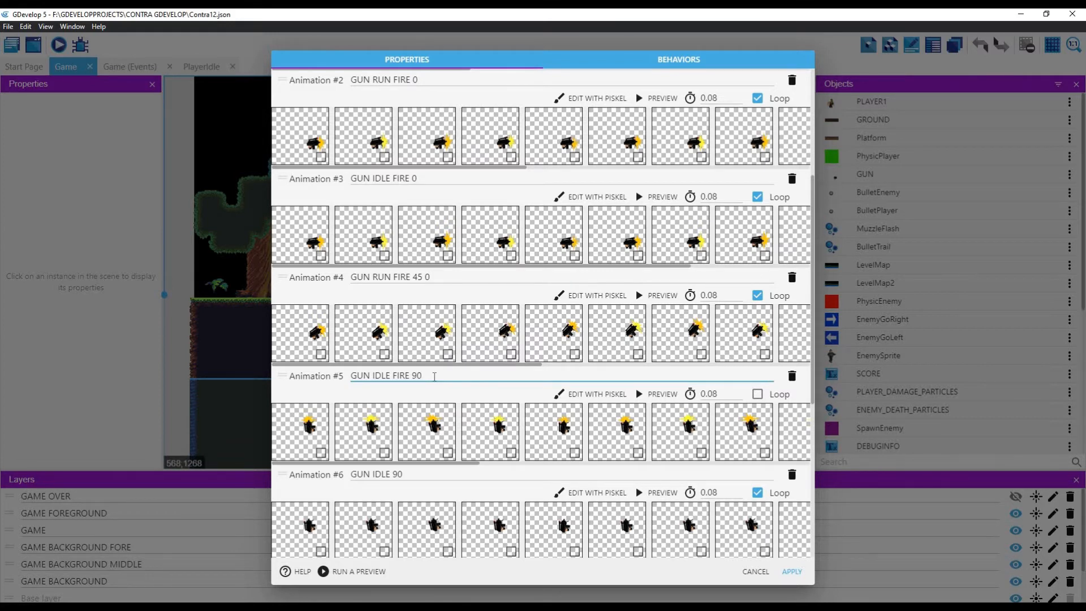
pyautogui.click(407, 476)
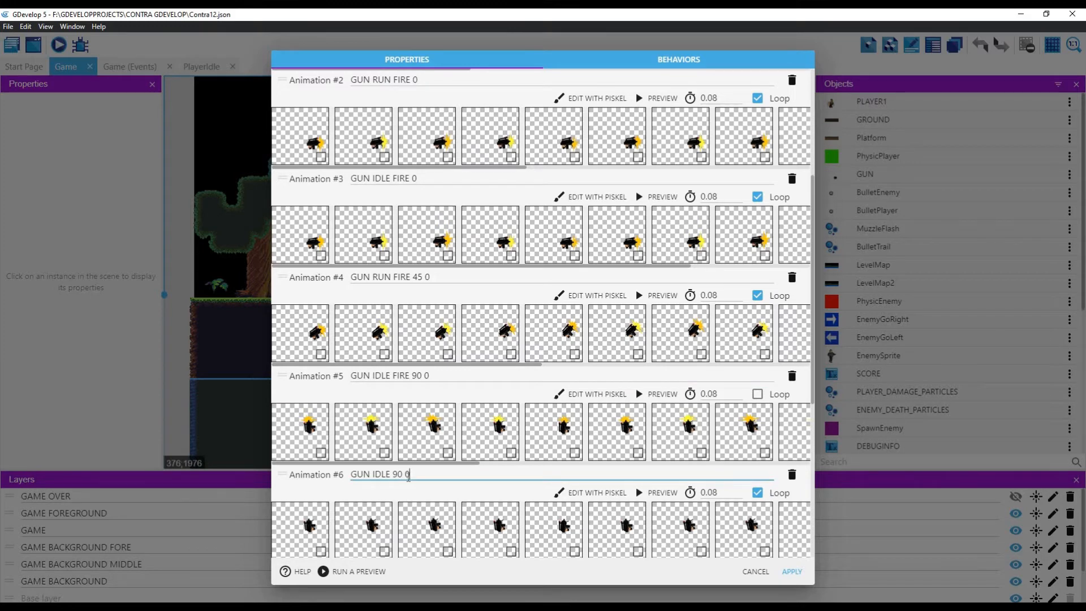
# Step: Rename animations #7, #8 and #9 to "GUN JUMP FIRE 0", "GUN JUMP NO FIRE 0" and "GUN RUN FIRE -45 0"
pyautogui.scroll(-3, 448, 535)
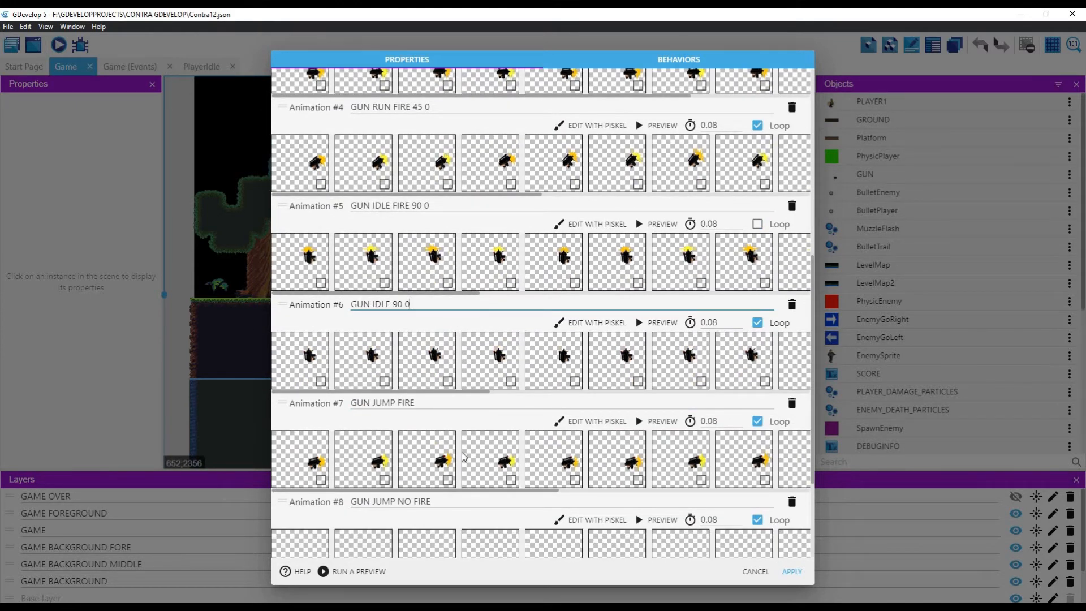
pyautogui.click(422, 402)
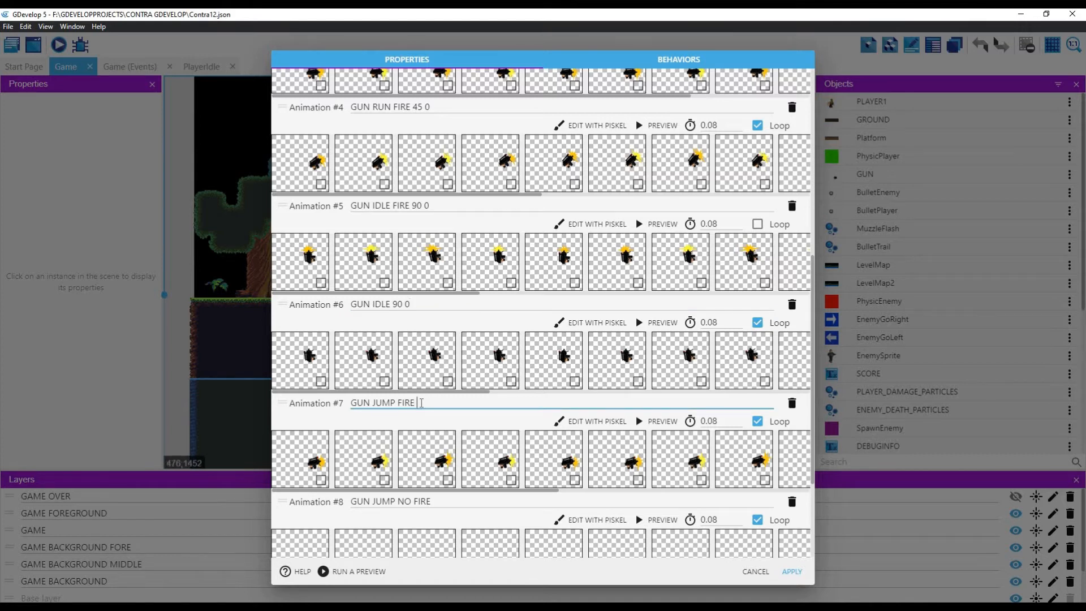
pyautogui.click(432, 501)
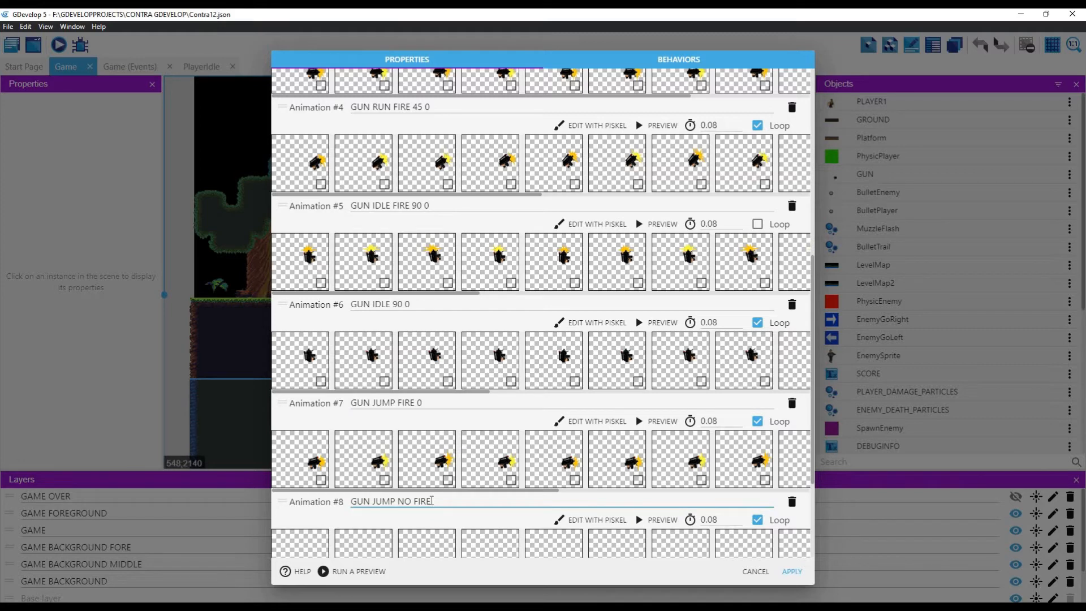
pyautogui.scroll(7, 435, 532)
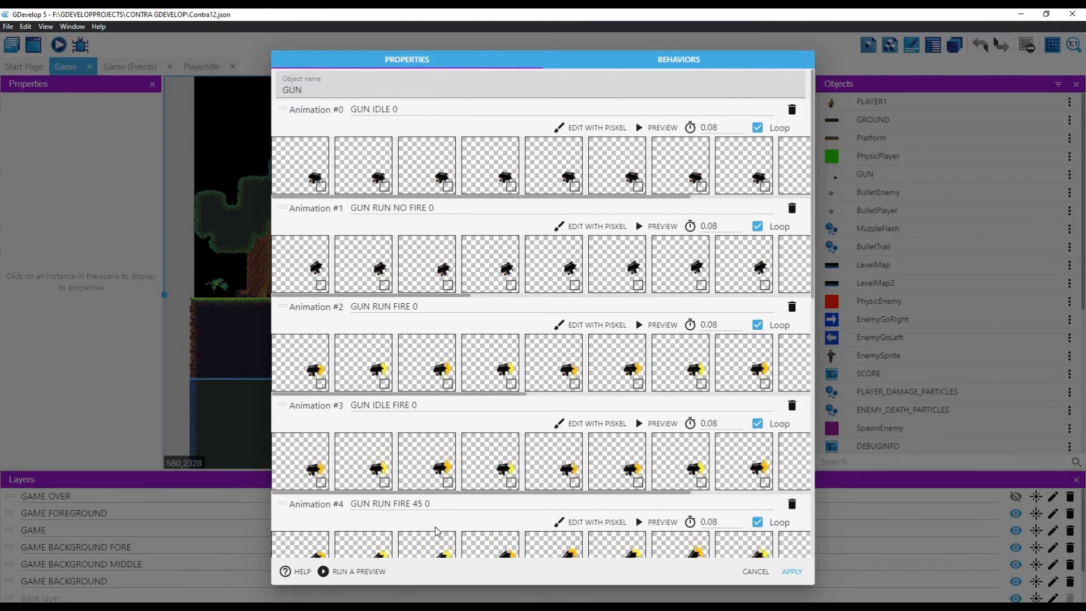
pyautogui.scroll(-10, 436, 531)
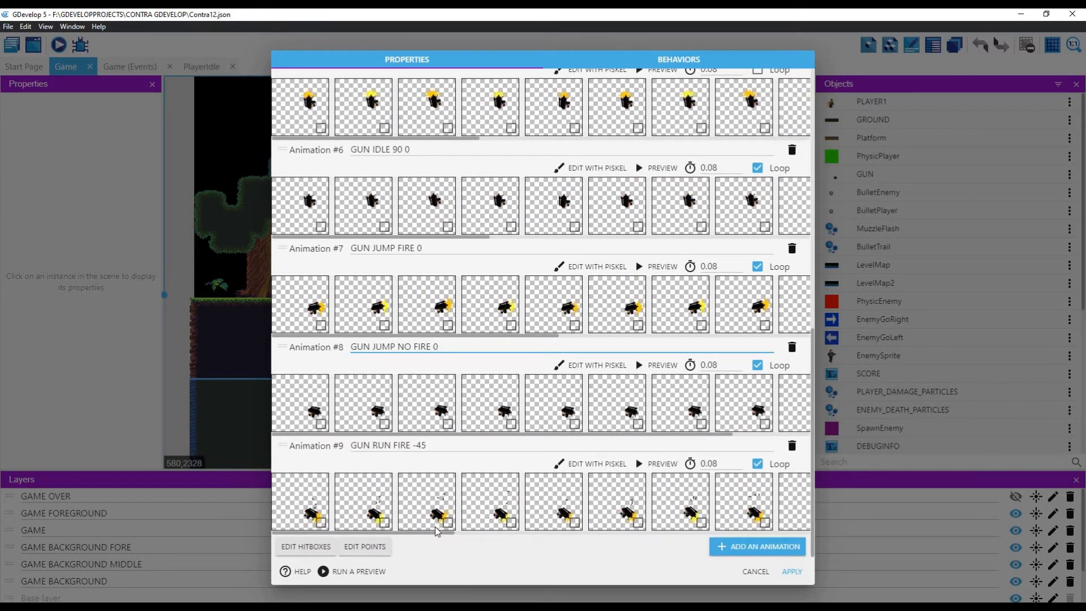
pyautogui.click(431, 449)
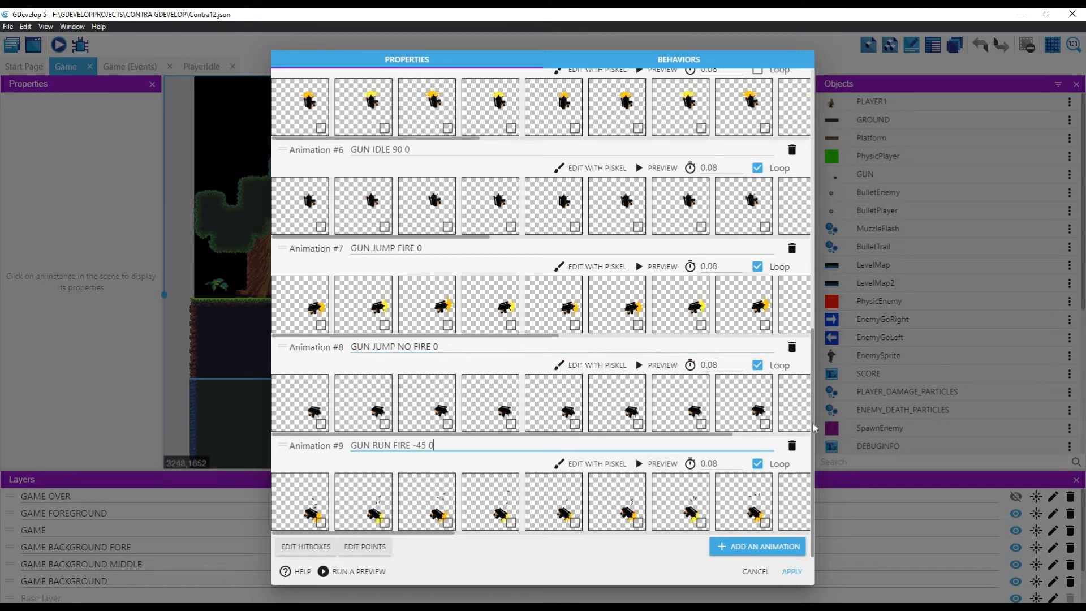
pyautogui.moveTo(813, 424); pyautogui.dragTo(818, 160)
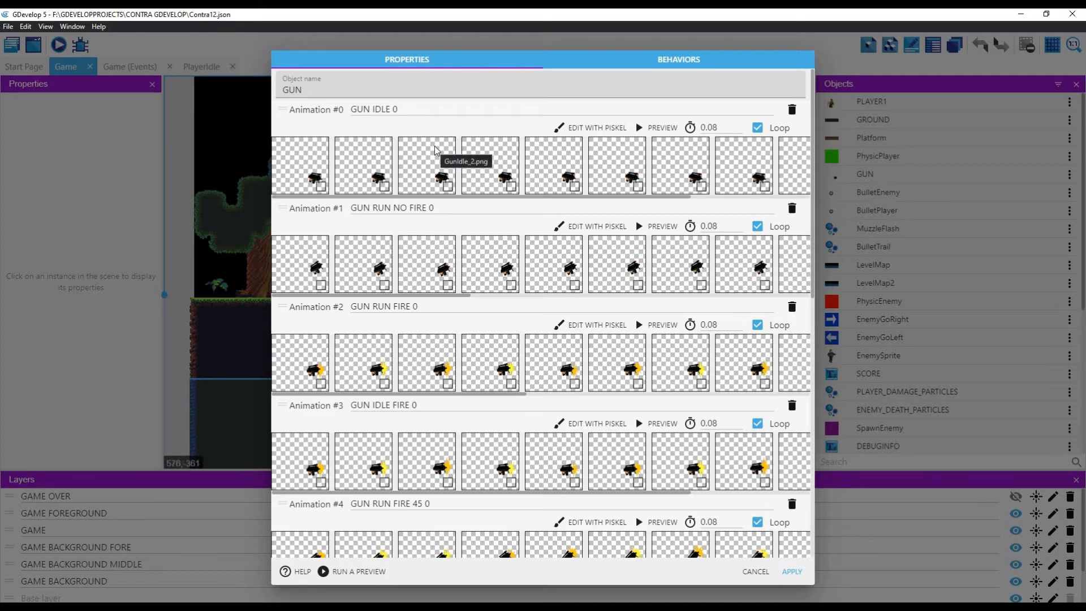
pyautogui.rightClick(353, 161)
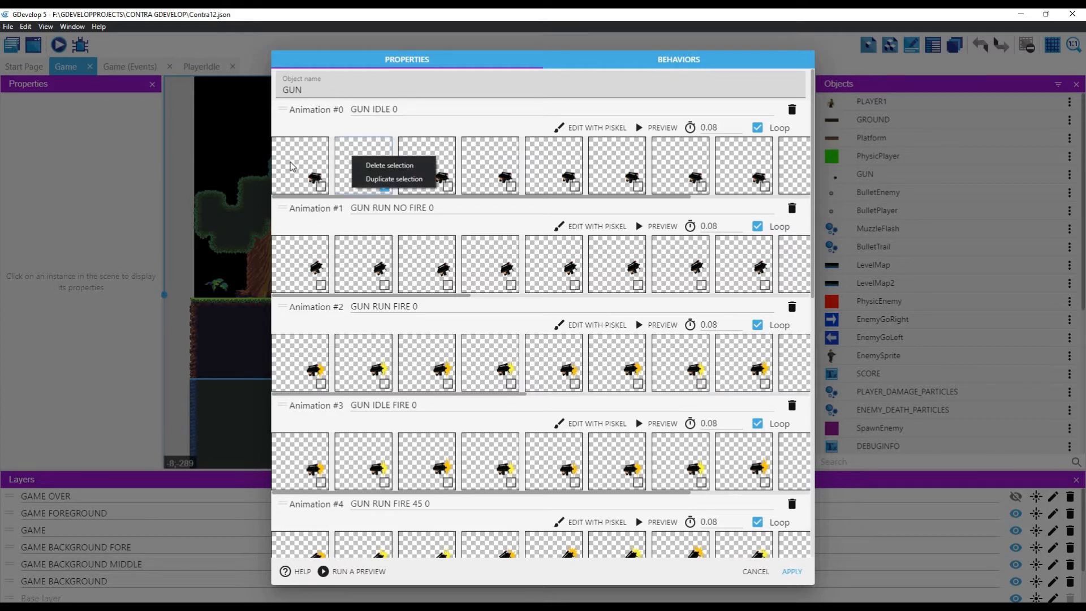
pyautogui.click(284, 114)
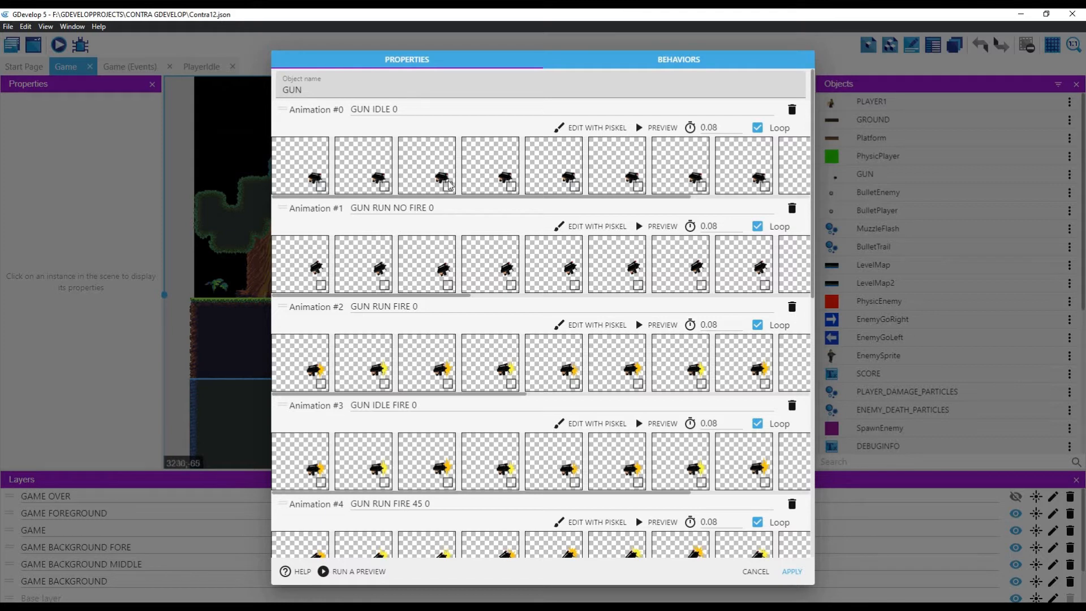
# Step: Copy the name of animation #0, add a new animation to the GUN object, and name it "GUN IDLE 1"
pyautogui.click(398, 110)
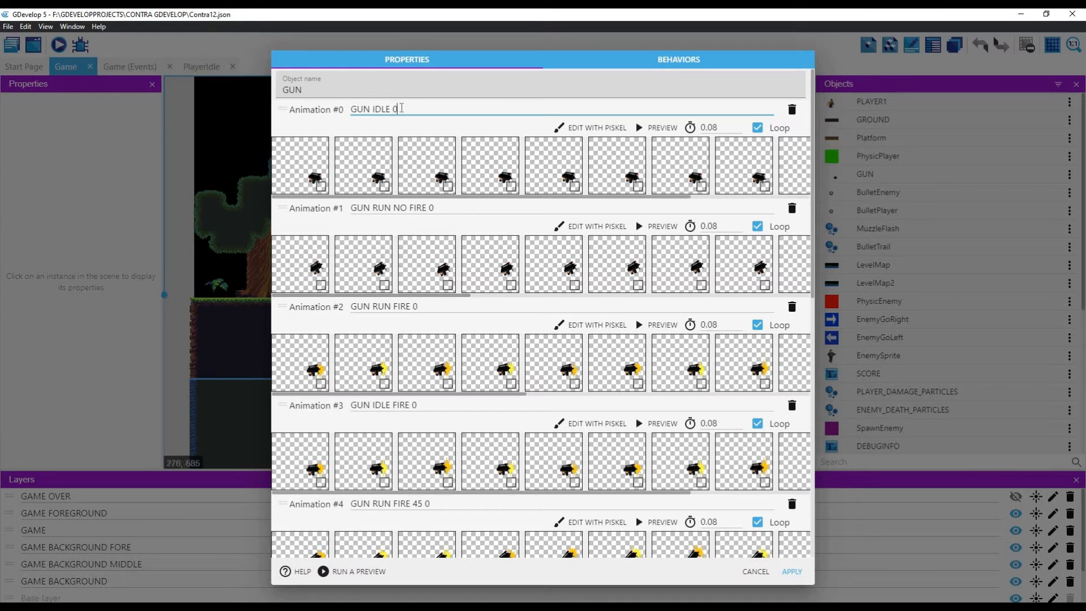
pyautogui.moveTo(398, 111); pyautogui.dragTo(350, 115)
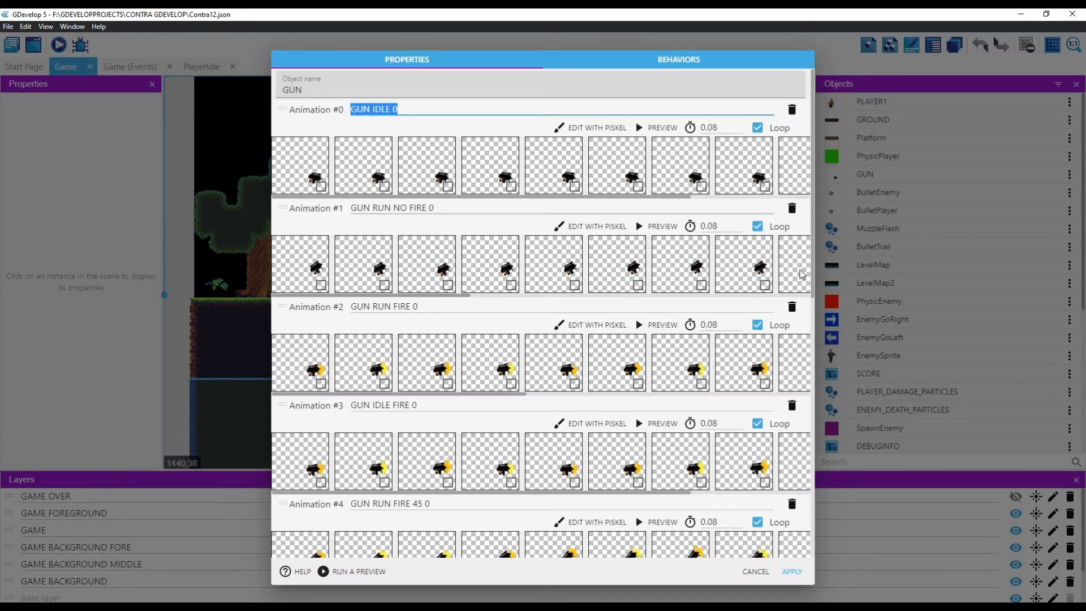
pyautogui.scroll(-10, 813, 383)
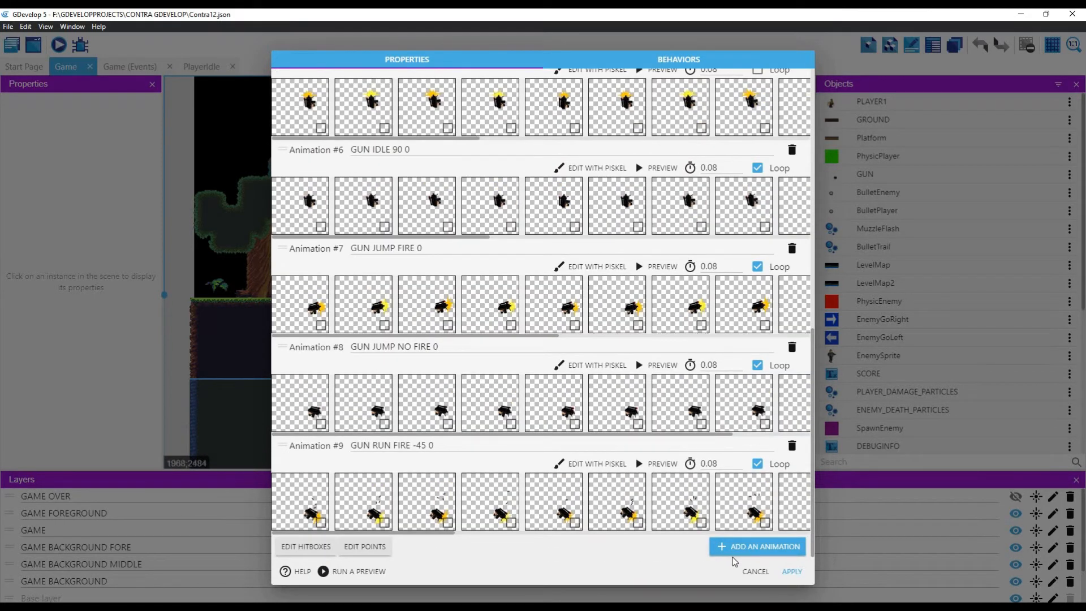
pyautogui.click(748, 547)
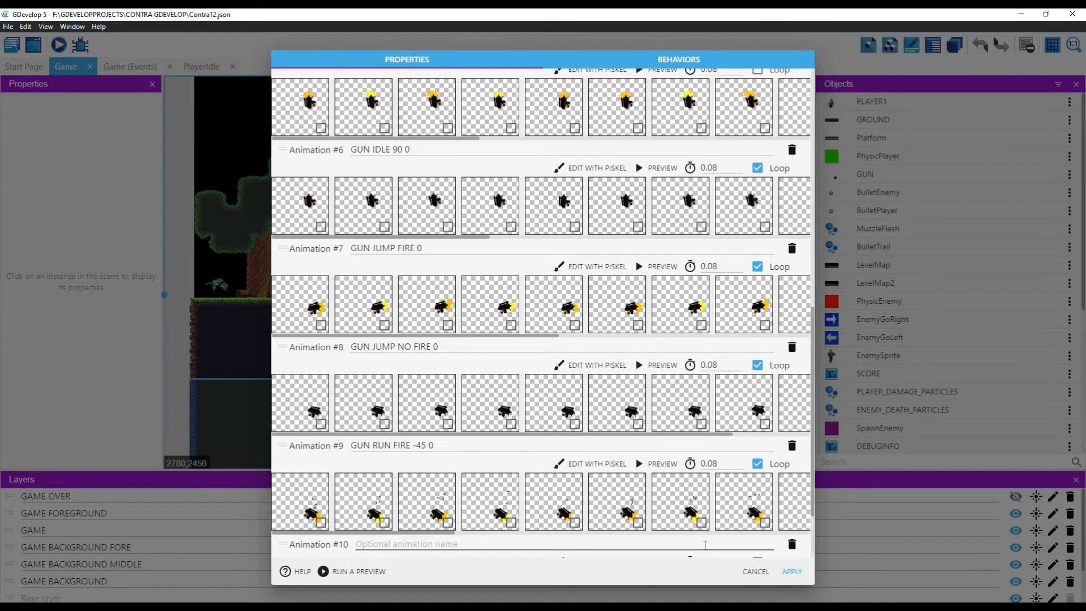
pyautogui.click(470, 545)
pyautogui.write('GUN IDLE 0')
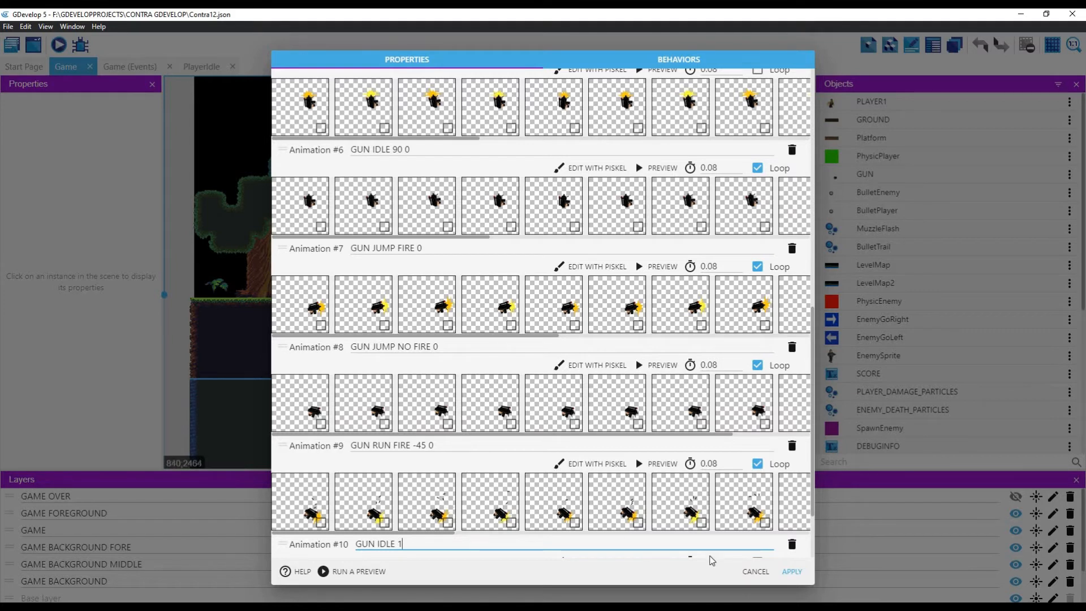
pyautogui.scroll(-1, 815, 521)
pyautogui.scroll(-1, 816, 521)
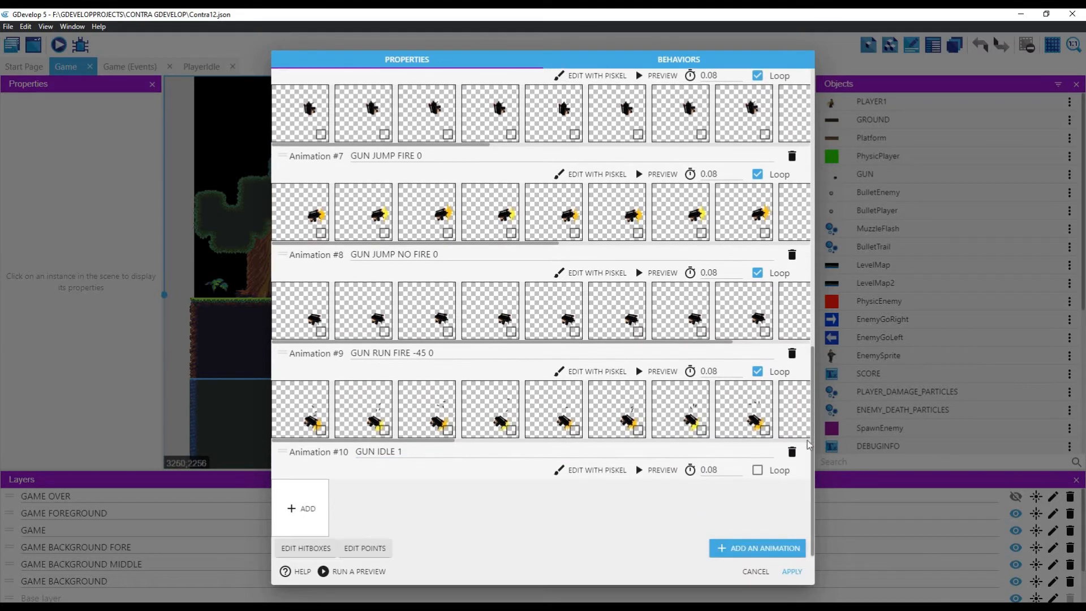
# Step: Copy the name "GUN IDLE FIRE 0", add another new animation, and name it "GUN IDLE FIRE 1"
pyautogui.scroll(4, 813, 434)
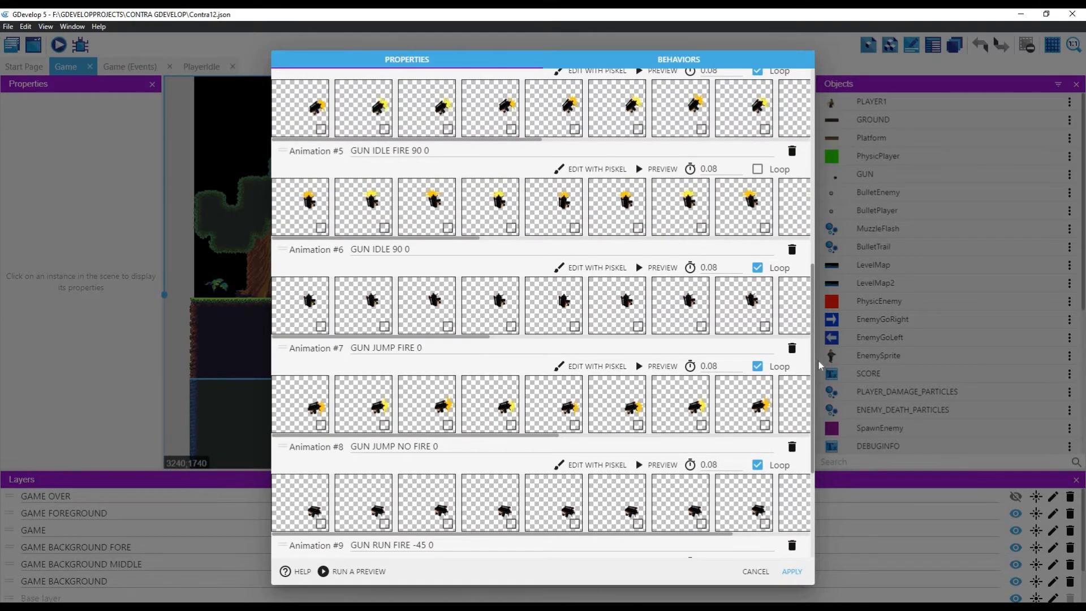
pyautogui.moveTo(824, 333); pyautogui.dragTo(840, 223)
pyautogui.click(414, 276)
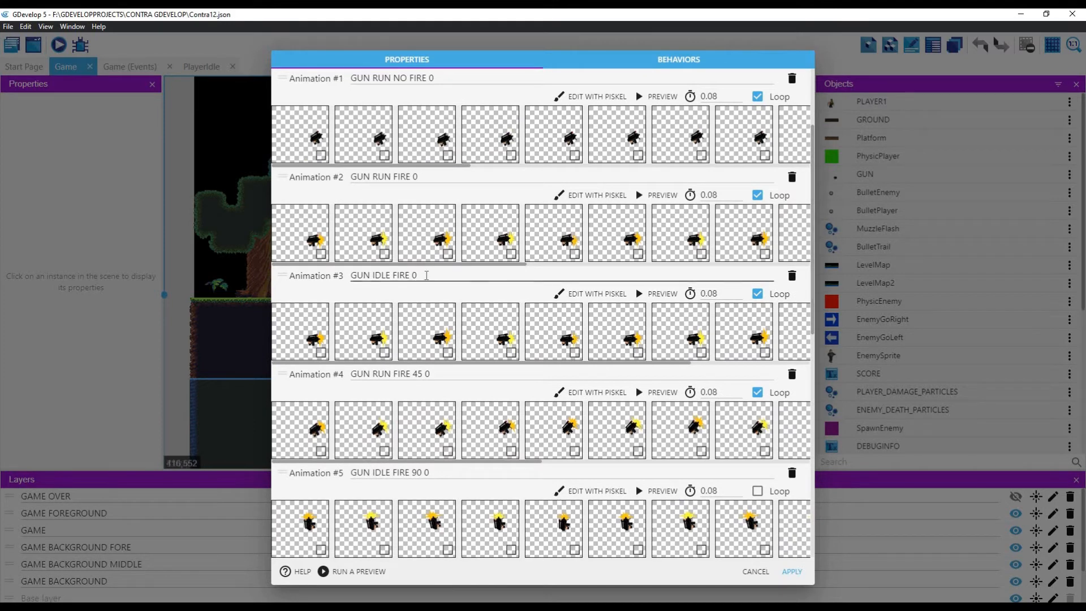
pyautogui.moveTo(414, 275); pyautogui.dragTo(350, 278)
pyautogui.hotkey('ctrl', 'c')
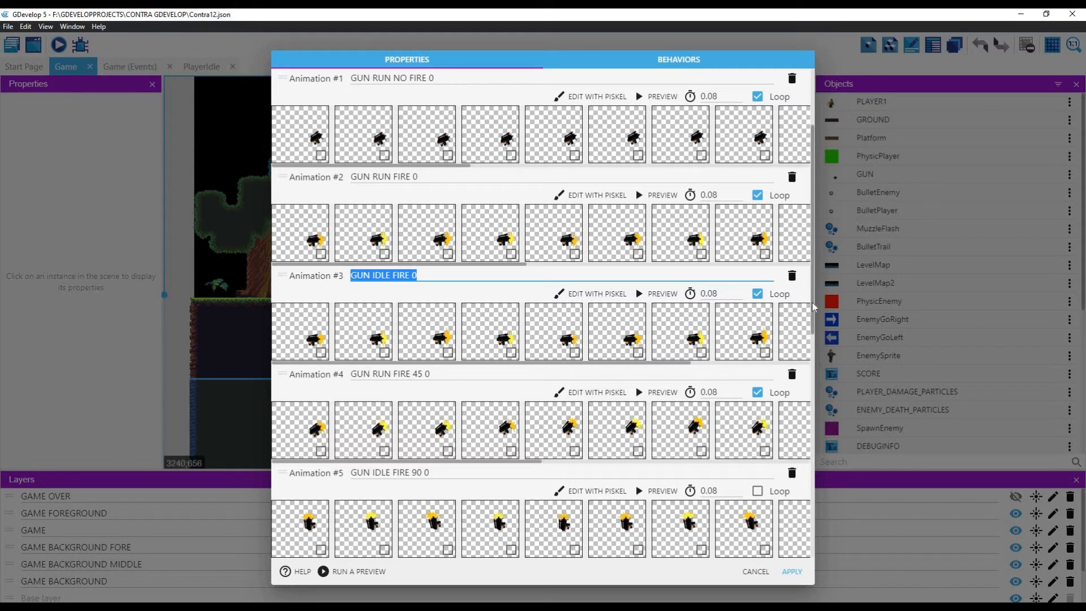
pyautogui.scroll(-9, 807, 535)
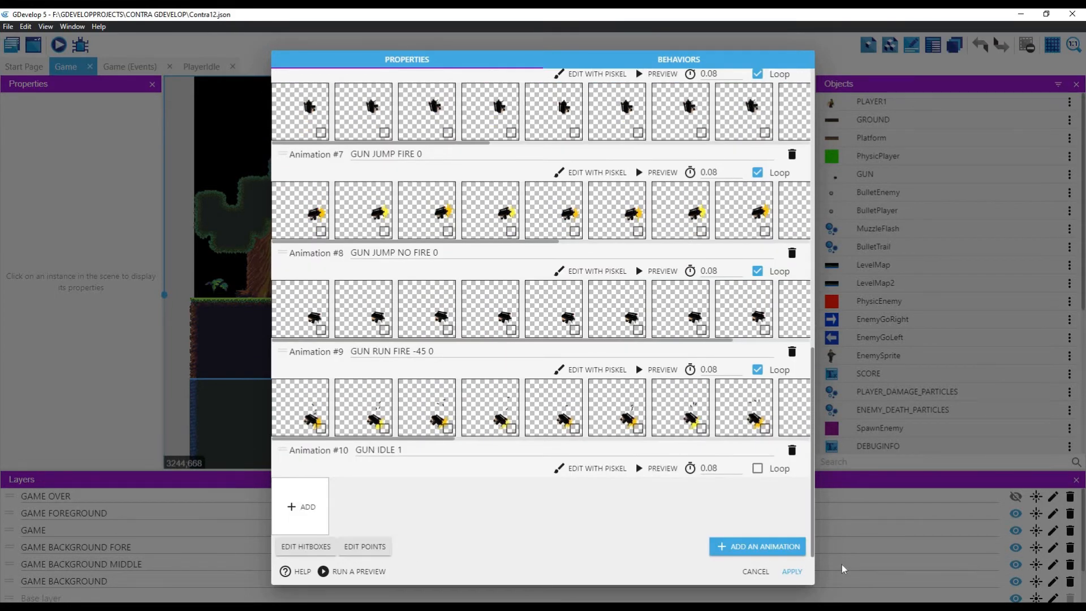
pyautogui.click(775, 547)
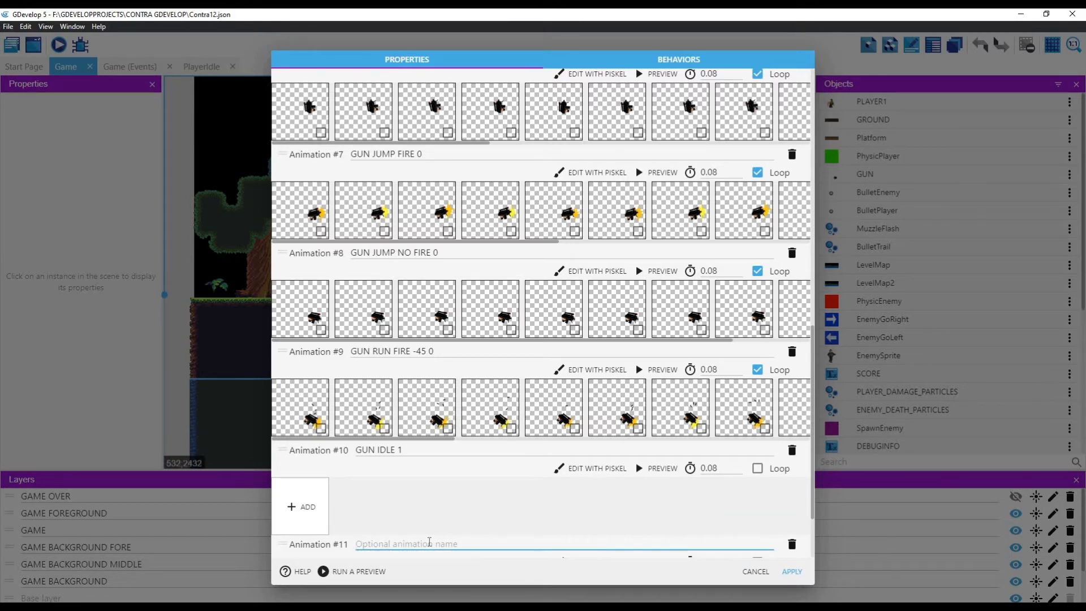
pyautogui.hotkey('ctrl', 'v')
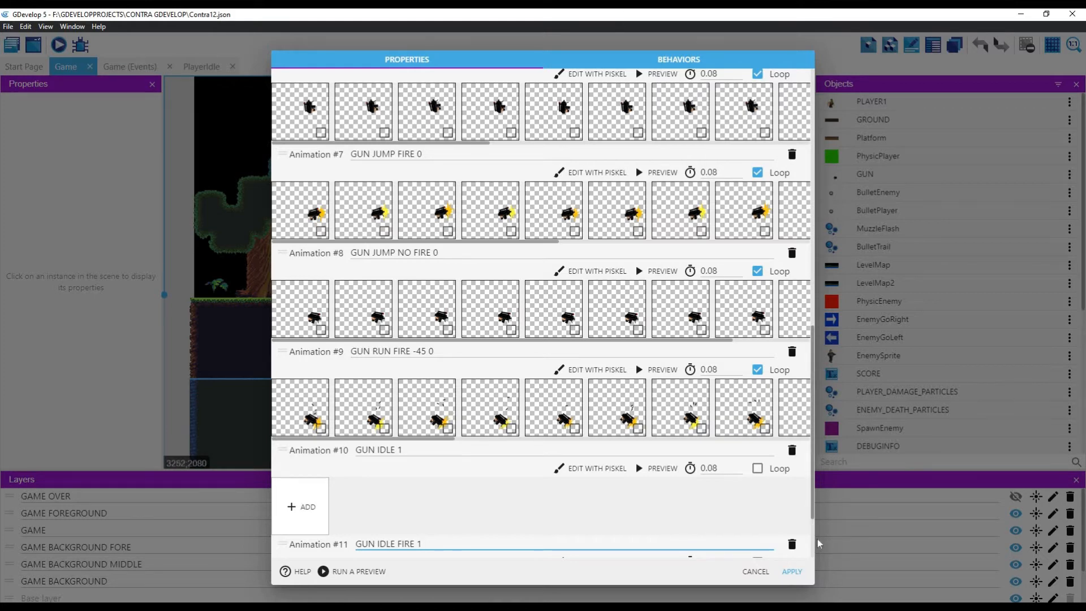
# Step: Open the GUN IDLE 0 frames in Piskel and erase the scope above the gun in frames 1 and 2
pyautogui.scroll(-2, 817, 537)
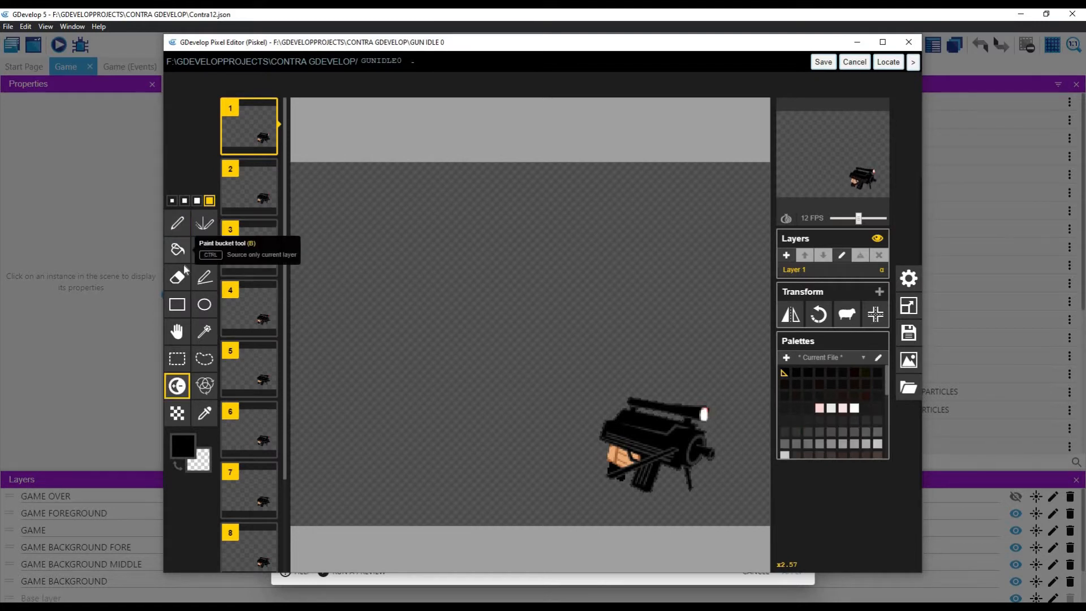
pyautogui.click(177, 277)
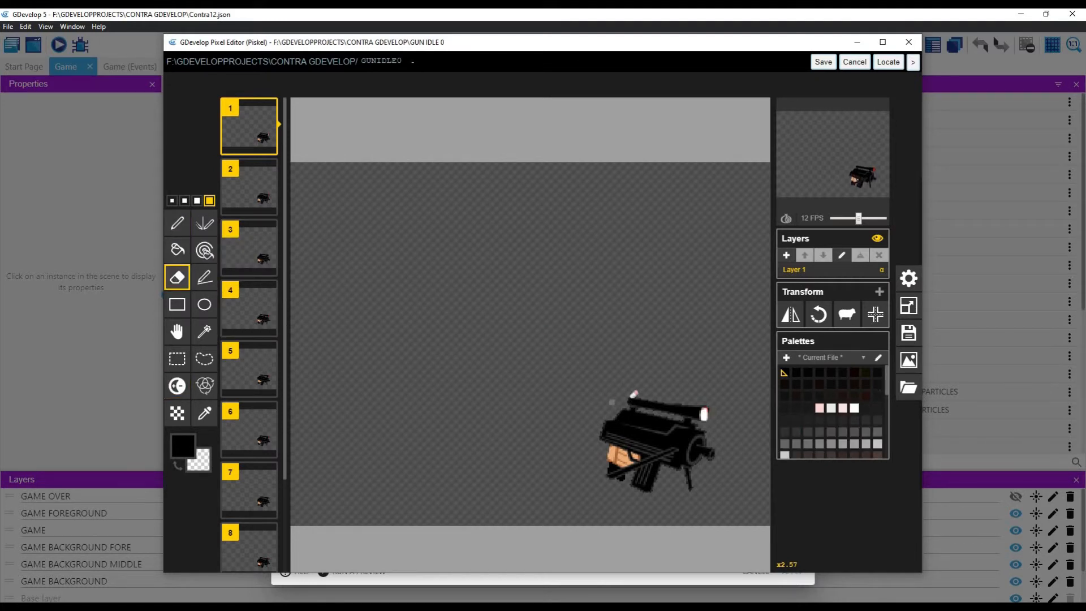
pyautogui.moveTo(633, 397)
pyautogui.mouseDown()
pyautogui.moveTo(700, 403)
pyautogui.moveTo(670, 393)
pyautogui.moveTo(635, 393)
pyautogui.moveTo(709, 416)
pyautogui.moveTo(698, 396)
pyautogui.moveTo(644, 395)
pyautogui.mouseUp()
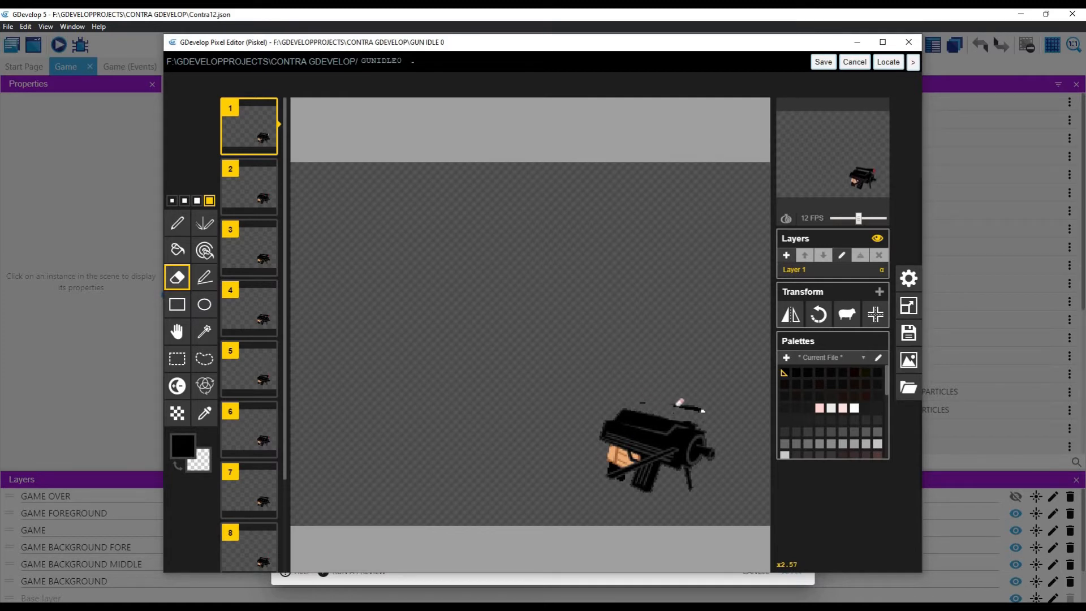
pyautogui.moveTo(716, 413); pyautogui.dragTo(627, 389)
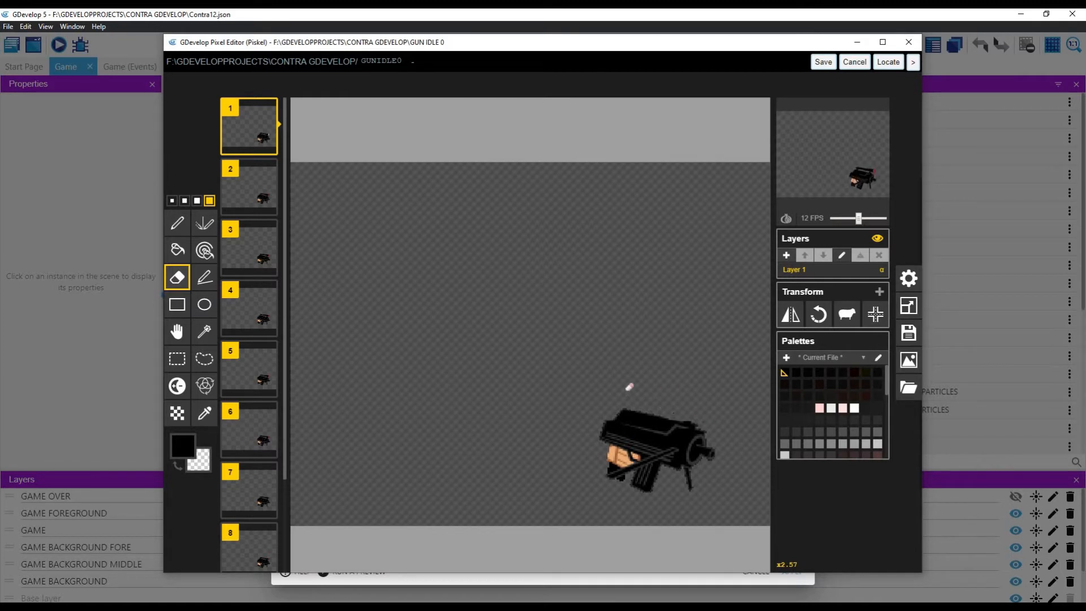
pyautogui.click(246, 183)
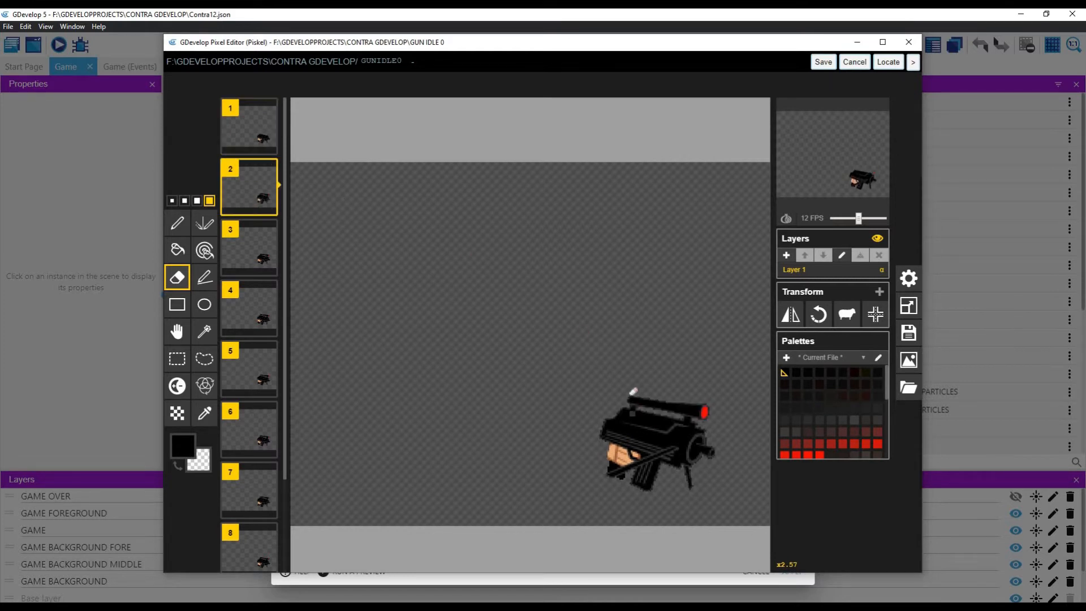
pyautogui.moveTo(669, 405)
pyautogui.mouseDown()
pyautogui.moveTo(710, 411)
pyautogui.moveTo(670, 395)
pyautogui.moveTo(716, 421)
pyautogui.moveTo(700, 398)
pyautogui.moveTo(668, 399)
pyautogui.moveTo(715, 408)
pyautogui.moveTo(634, 402)
pyautogui.mouseUp()
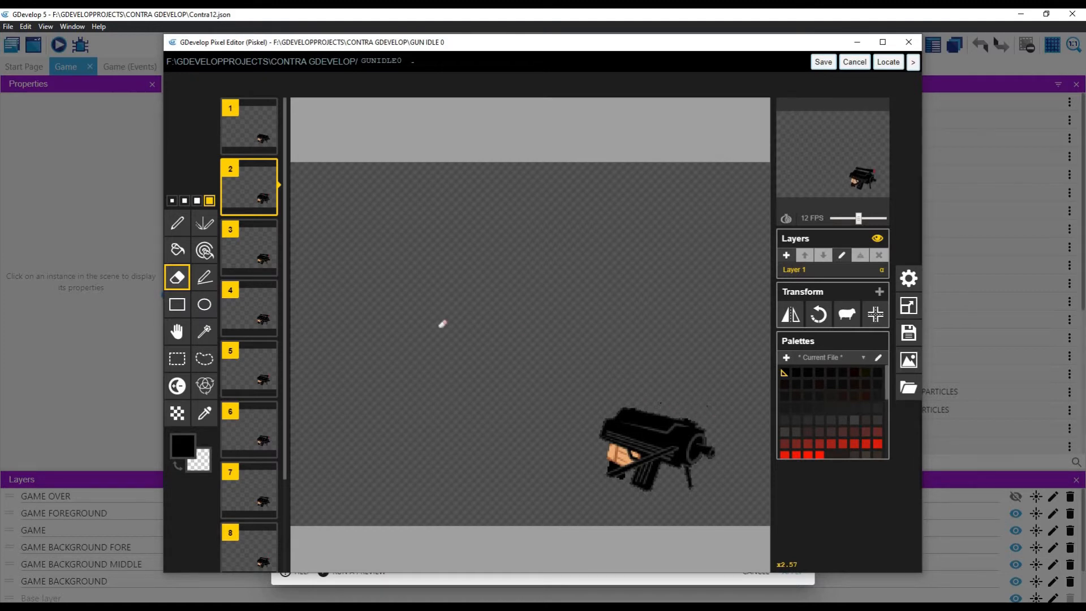
# Step: Erase the red-tipped scope from the top of the gun in frames 3 and 4
pyautogui.moveTo(266, 266)
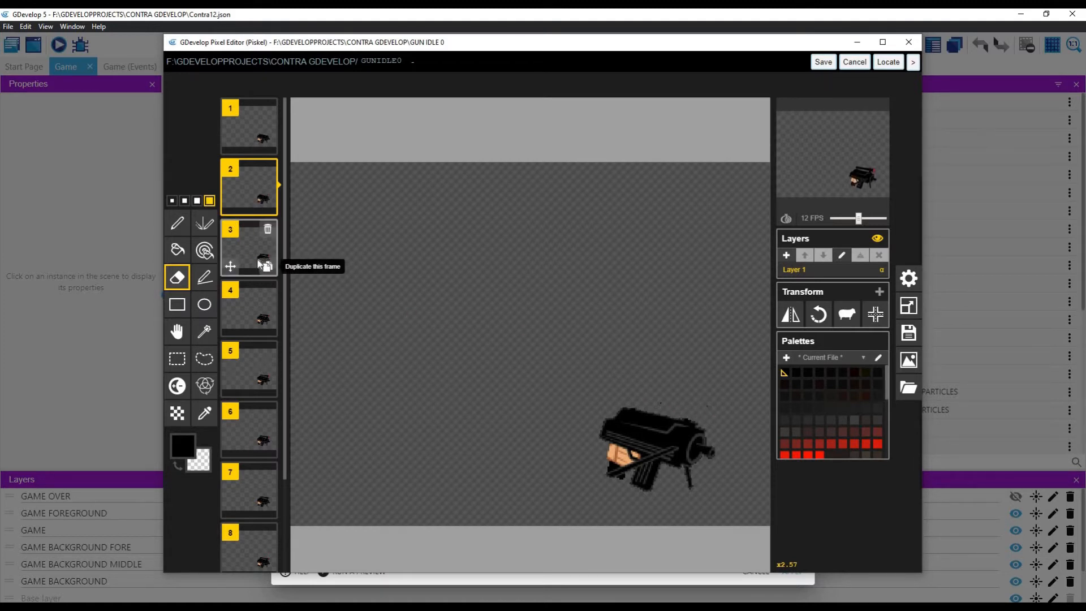
pyautogui.click(252, 249)
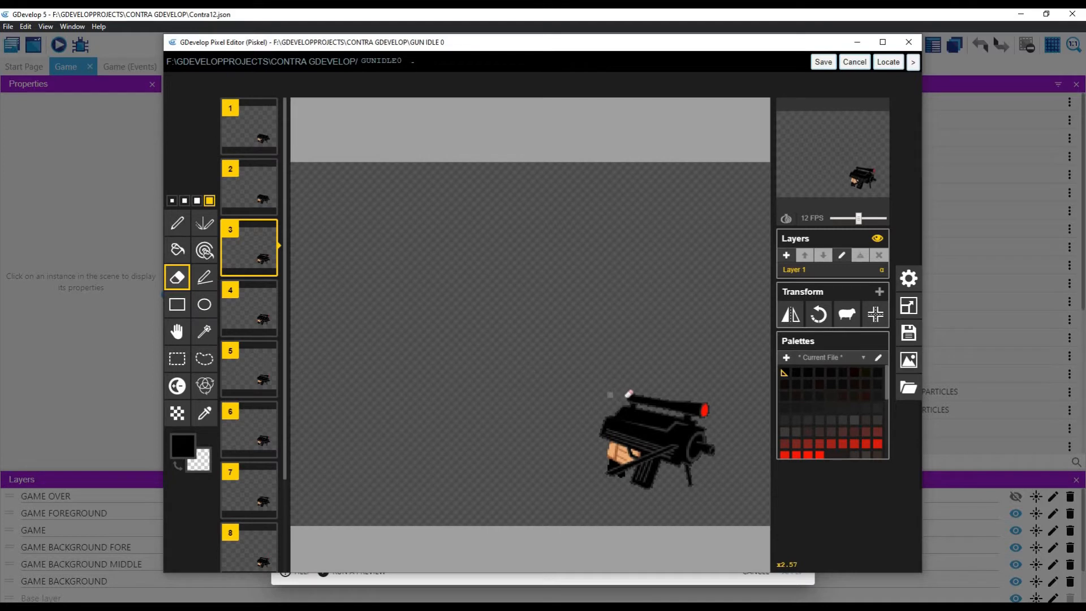
pyautogui.moveTo(629, 394)
pyautogui.mouseDown()
pyautogui.moveTo(715, 411)
pyautogui.moveTo(643, 401)
pyautogui.moveTo(712, 419)
pyautogui.moveTo(690, 404)
pyautogui.moveTo(701, 410)
pyautogui.mouseUp()
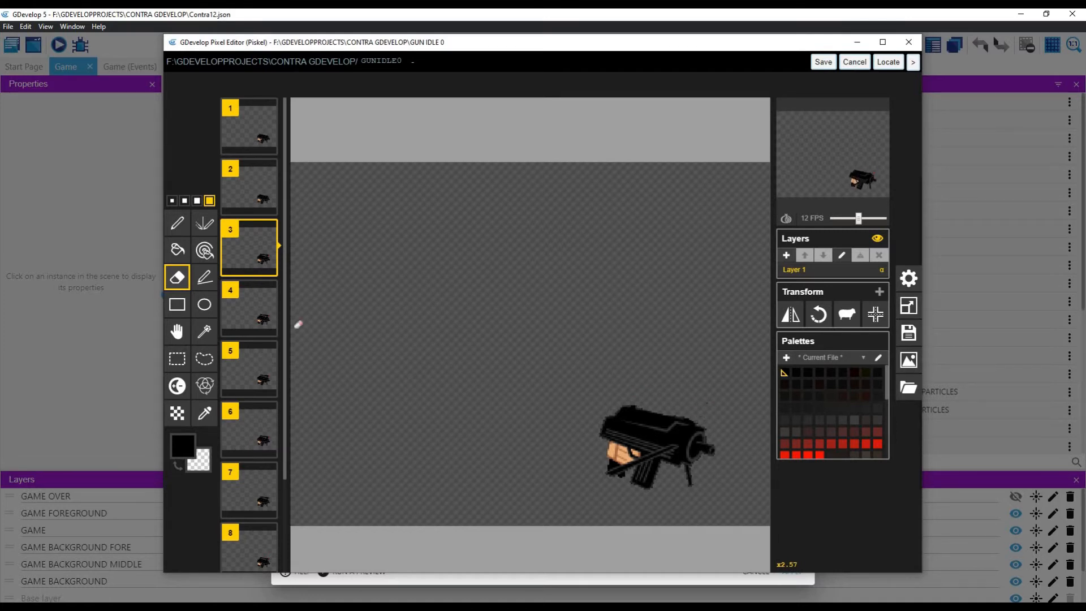
pyautogui.click(255, 312)
pyautogui.moveTo(641, 393)
pyautogui.mouseDown()
pyautogui.moveTo(700, 407)
pyautogui.moveTo(701, 396)
pyautogui.moveTo(695, 412)
pyautogui.moveTo(632, 394)
pyautogui.moveTo(709, 398)
pyautogui.mouseUp()
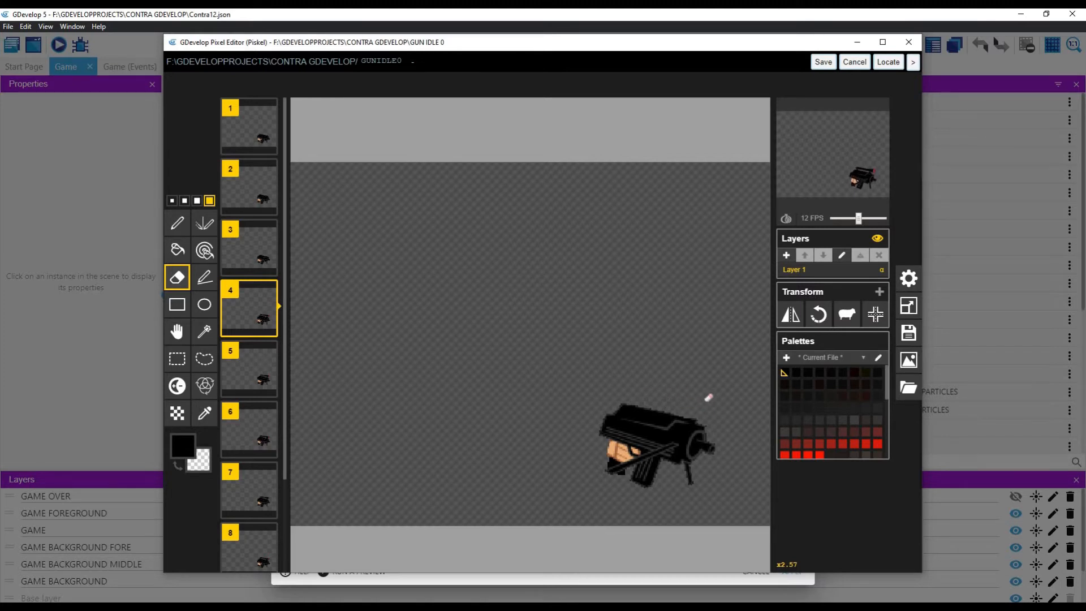
# Step: Erase the scope and its red tip from the gun in frames 5 and 6
pyautogui.click(249, 380)
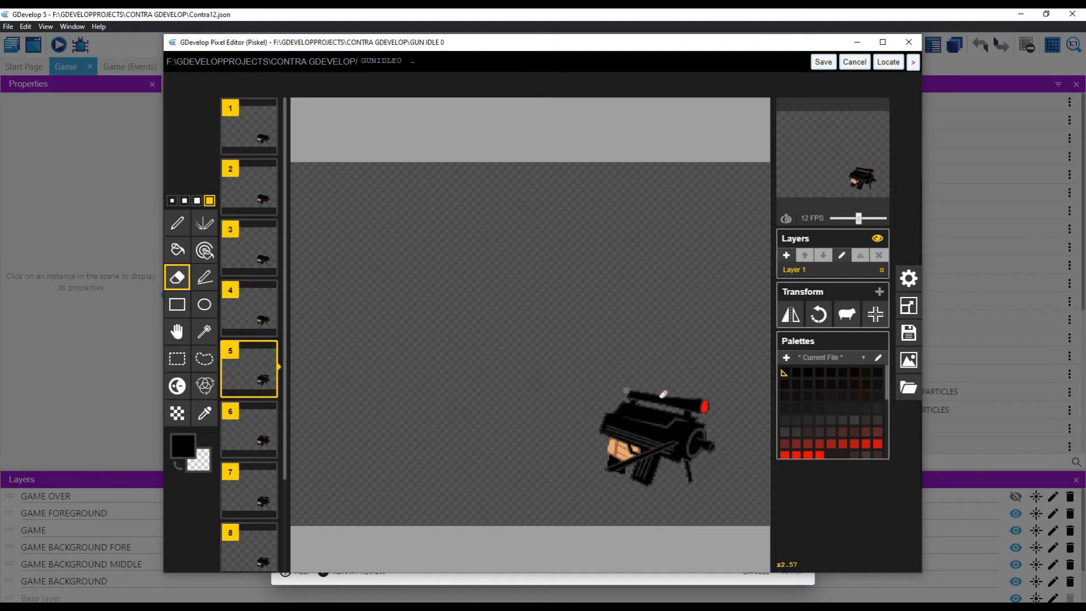
pyautogui.moveTo(717, 406); pyautogui.dragTo(683, 399)
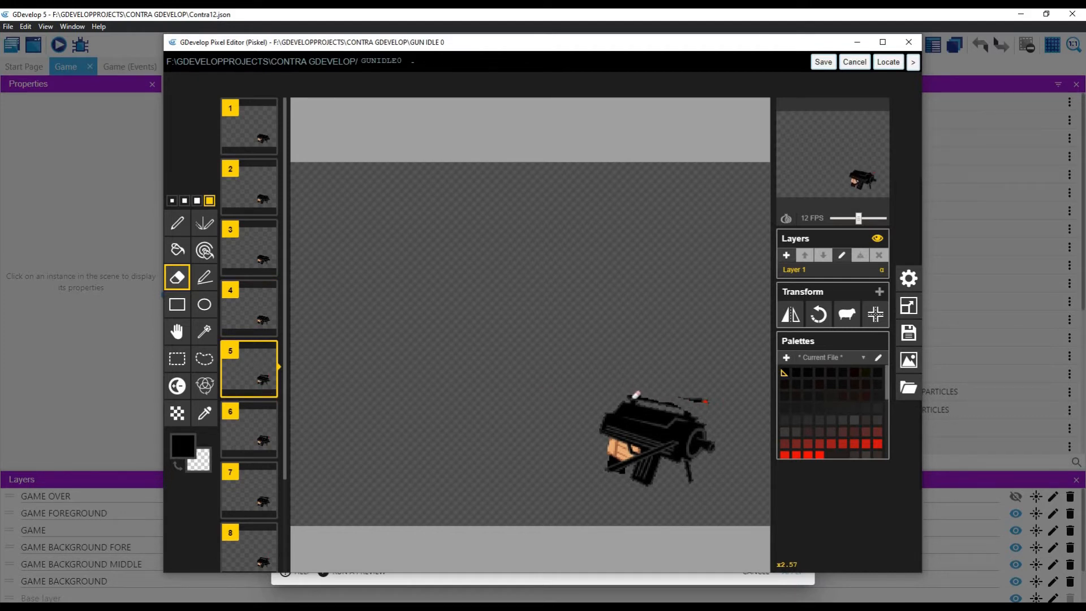
pyautogui.moveTo(633, 398)
pyautogui.mouseDown()
pyautogui.moveTo(713, 416)
pyautogui.moveTo(683, 414)
pyautogui.moveTo(679, 401)
pyautogui.moveTo(697, 394)
pyautogui.mouseUp()
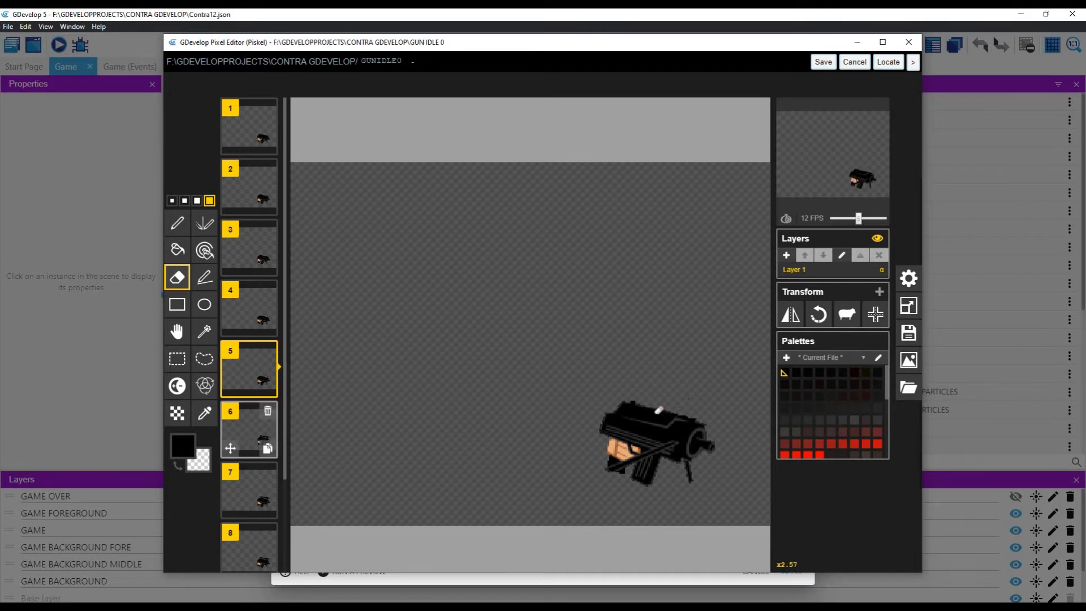
pyautogui.click(263, 442)
pyautogui.moveTo(665, 396)
pyautogui.mouseDown()
pyautogui.moveTo(704, 407)
pyautogui.moveTo(628, 388)
pyautogui.moveTo(705, 414)
pyautogui.moveTo(692, 416)
pyautogui.moveTo(686, 401)
pyautogui.moveTo(618, 395)
pyautogui.mouseUp()
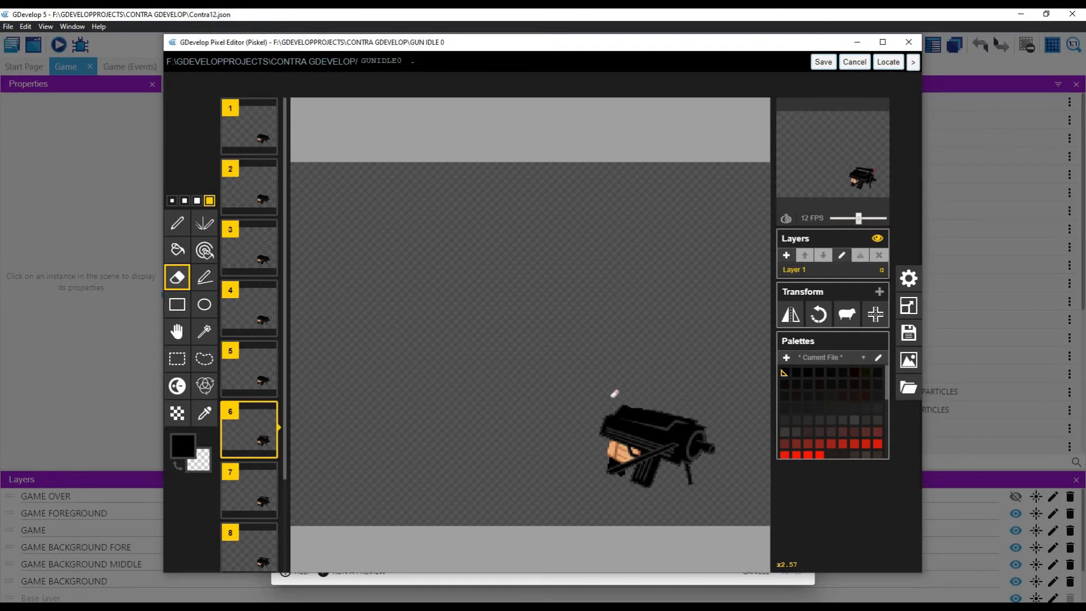
# Step: Erase the scope from the gun in frames 7 and 8, including the stray leftover pixels in frame 8
pyautogui.click(248, 488)
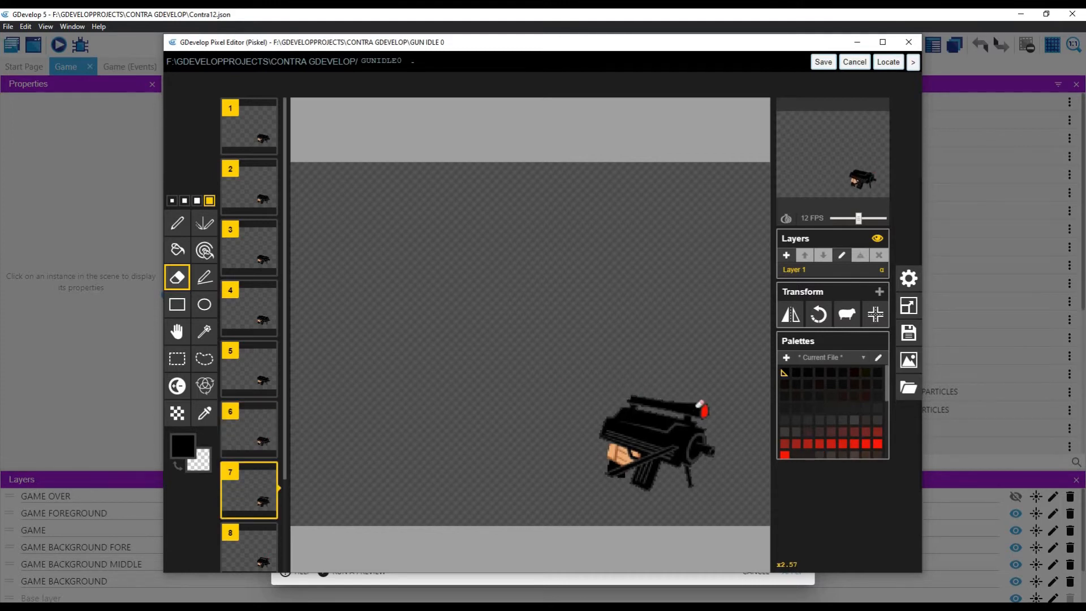
pyautogui.moveTo(697, 408)
pyautogui.mouseDown()
pyautogui.moveTo(630, 399)
pyautogui.moveTo(707, 417)
pyautogui.moveTo(691, 413)
pyautogui.moveTo(707, 408)
pyautogui.mouseUp()
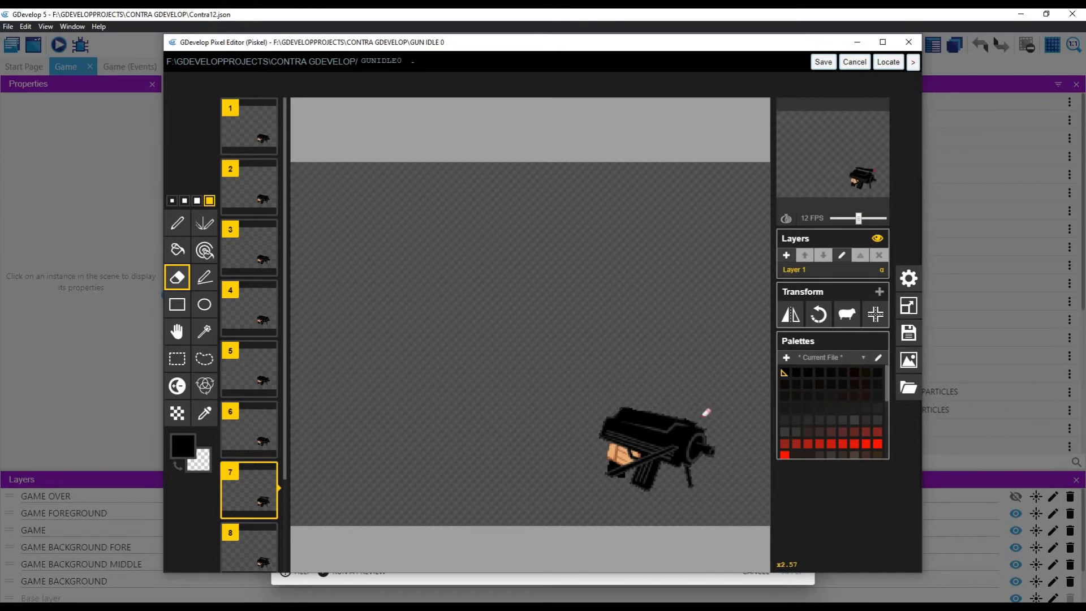
pyautogui.click(240, 551)
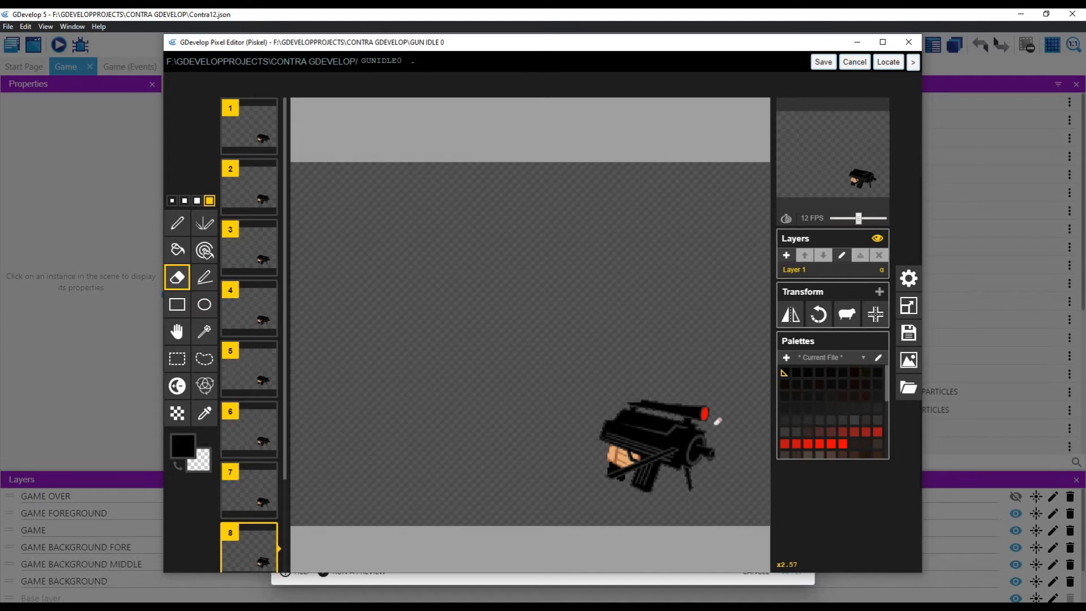
pyautogui.moveTo(668, 405)
pyautogui.mouseDown()
pyautogui.moveTo(710, 409)
pyautogui.moveTo(654, 394)
pyautogui.moveTo(708, 423)
pyautogui.mouseUp()
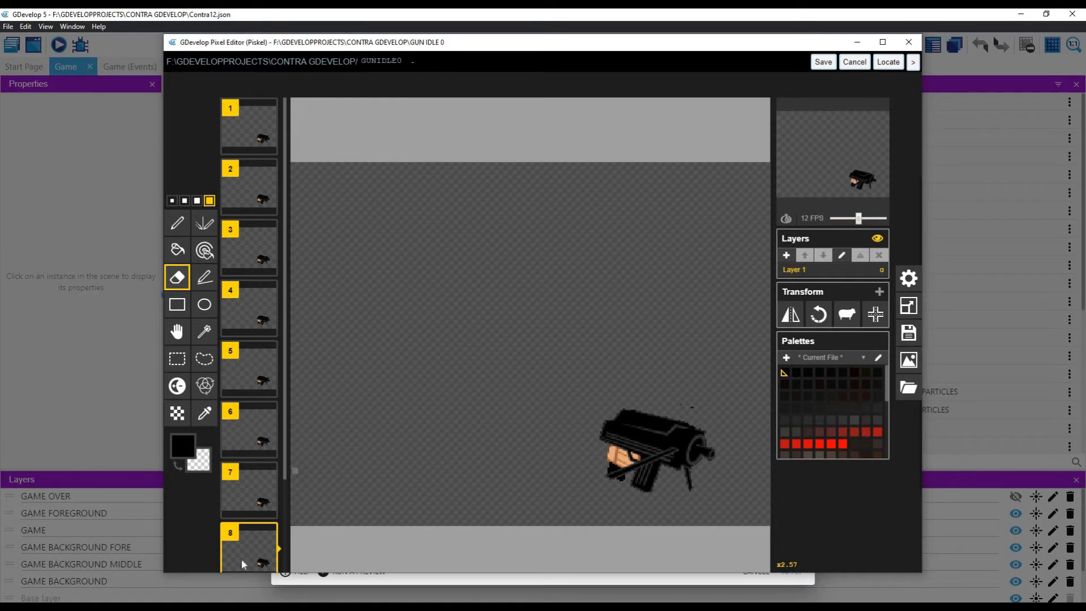
pyautogui.scroll(-2, 283, 498)
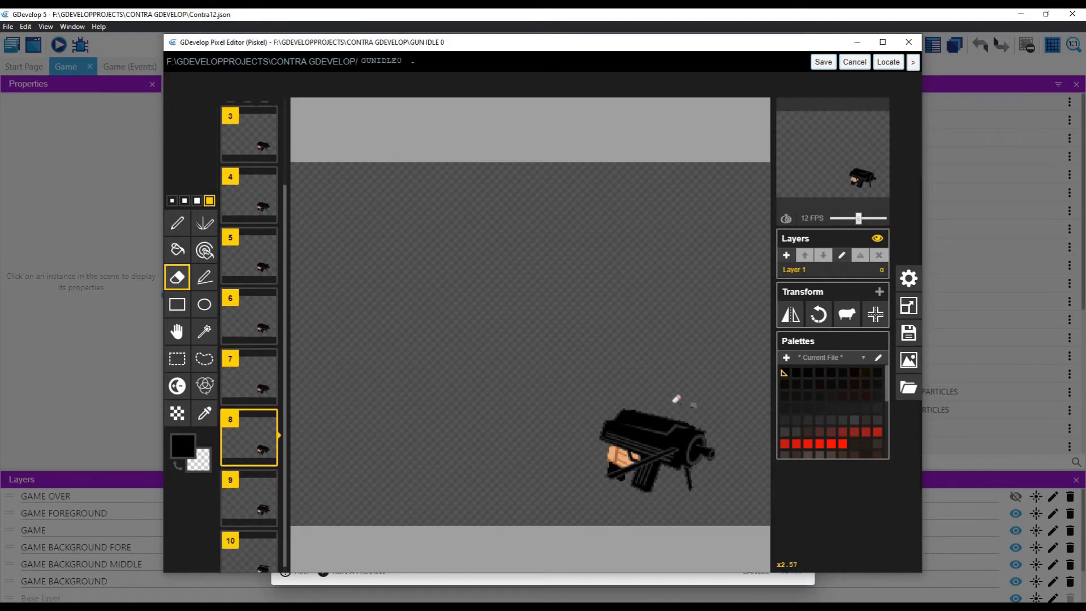
pyautogui.moveTo(677, 399); pyautogui.dragTo(705, 408)
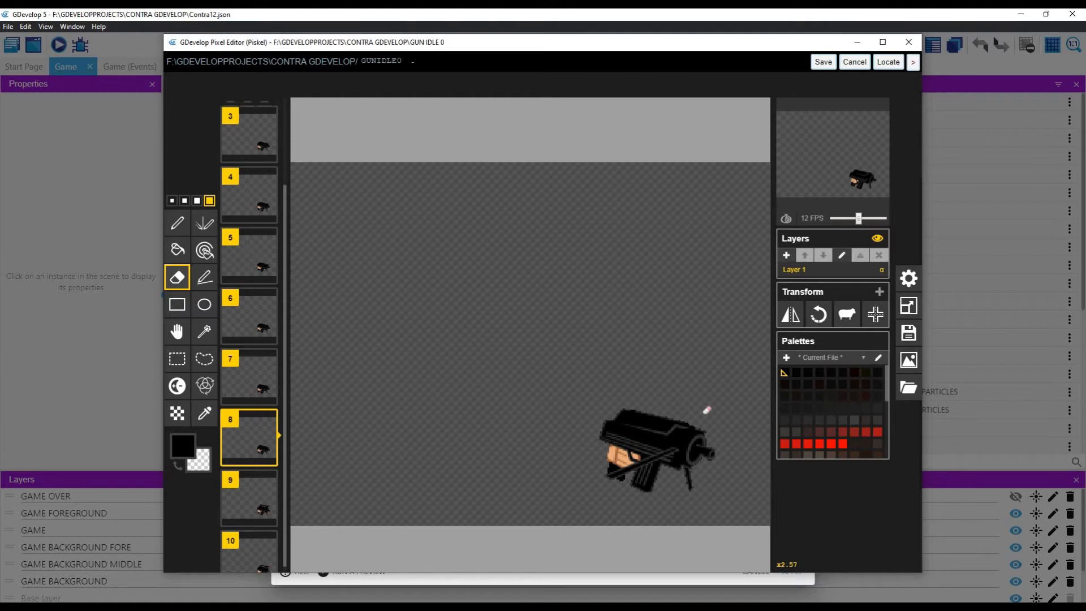
# Step: Erase the scope and its leftover pixels from the gun in frames 9 and 10
pyautogui.click(255, 499)
pyautogui.moveTo(629, 398)
pyautogui.mouseDown()
pyautogui.moveTo(718, 406)
pyautogui.moveTo(698, 399)
pyautogui.moveTo(694, 414)
pyautogui.mouseUp()
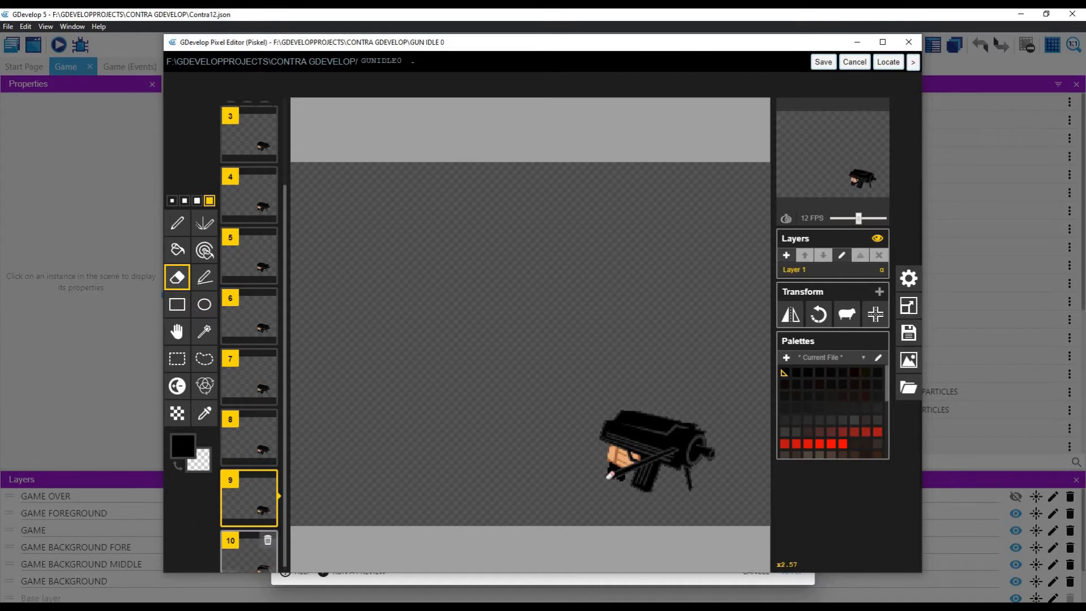
pyautogui.click(249, 556)
pyautogui.moveTo(635, 396)
pyautogui.mouseDown()
pyautogui.moveTo(685, 399)
pyautogui.moveTo(629, 395)
pyautogui.moveTo(700, 419)
pyautogui.mouseUp()
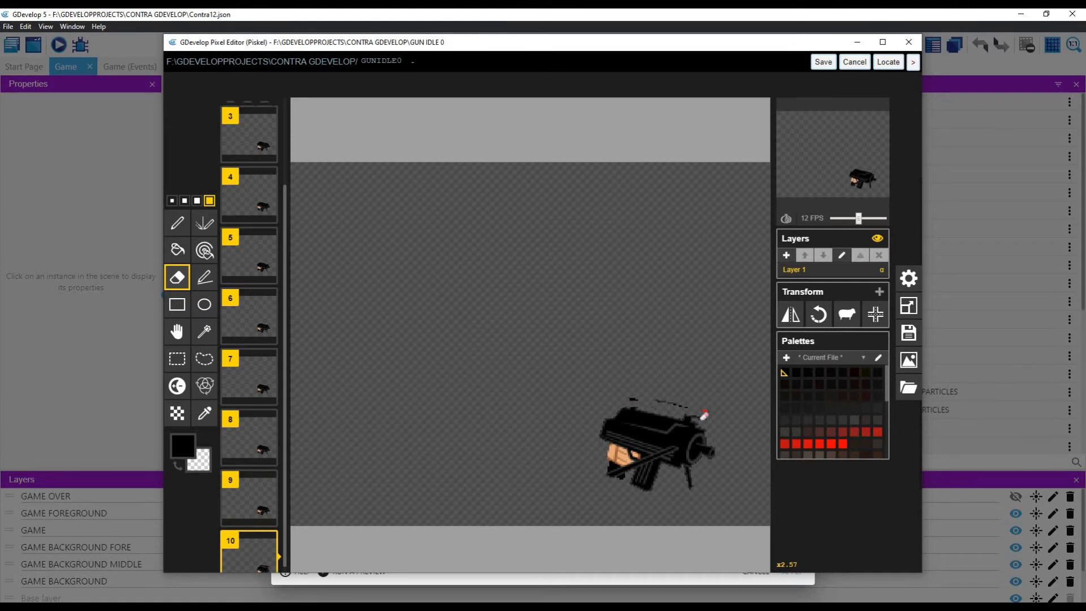
pyautogui.moveTo(649, 395)
pyautogui.mouseDown()
pyautogui.moveTo(631, 396)
pyautogui.moveTo(699, 410)
pyautogui.moveTo(691, 412)
pyautogui.mouseUp()
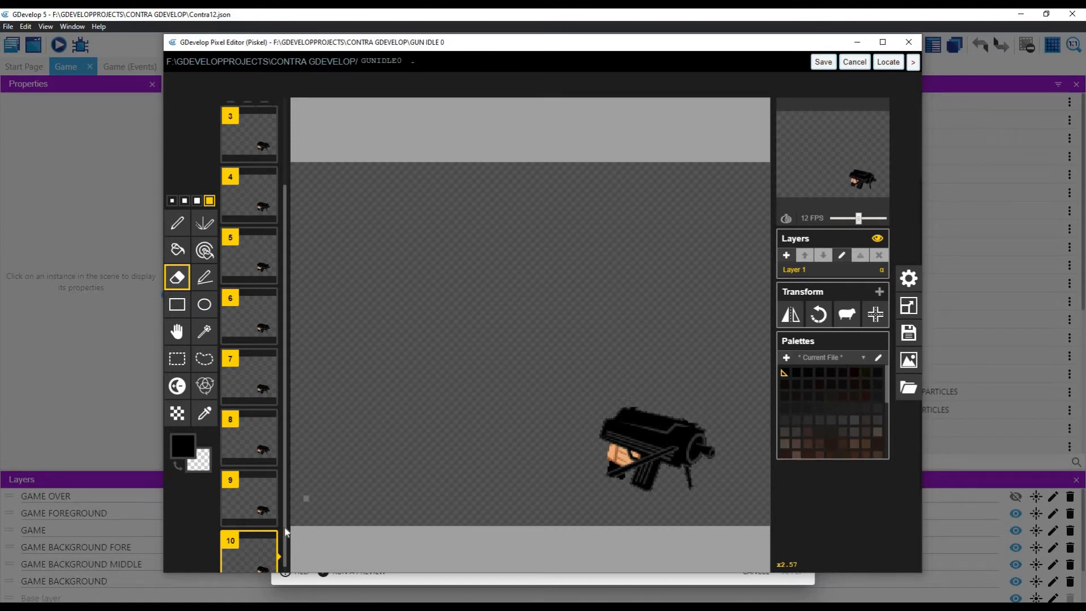
pyautogui.scroll(-1, 285, 569)
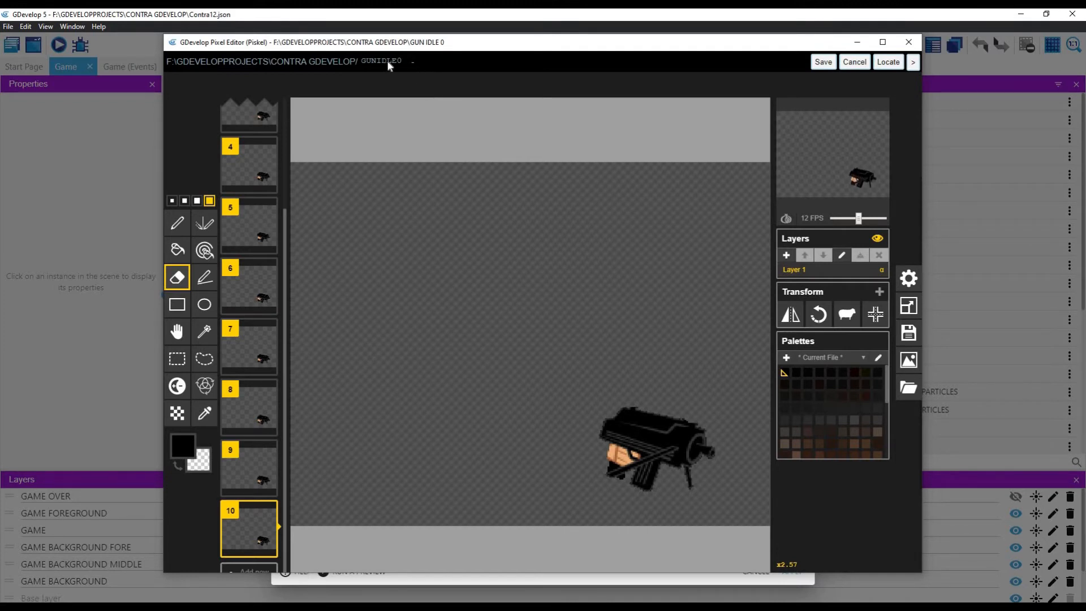
# Step: Collapse and restore the save path header, and try to edit the base file name GUNIDLE0
pyautogui.click(913, 63)
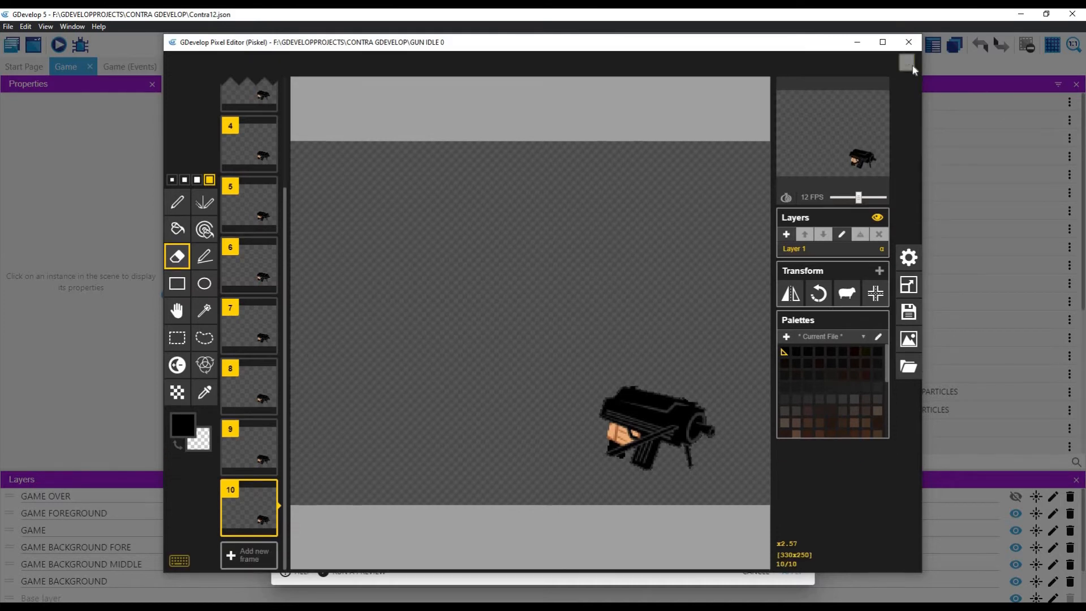
pyautogui.click(914, 63)
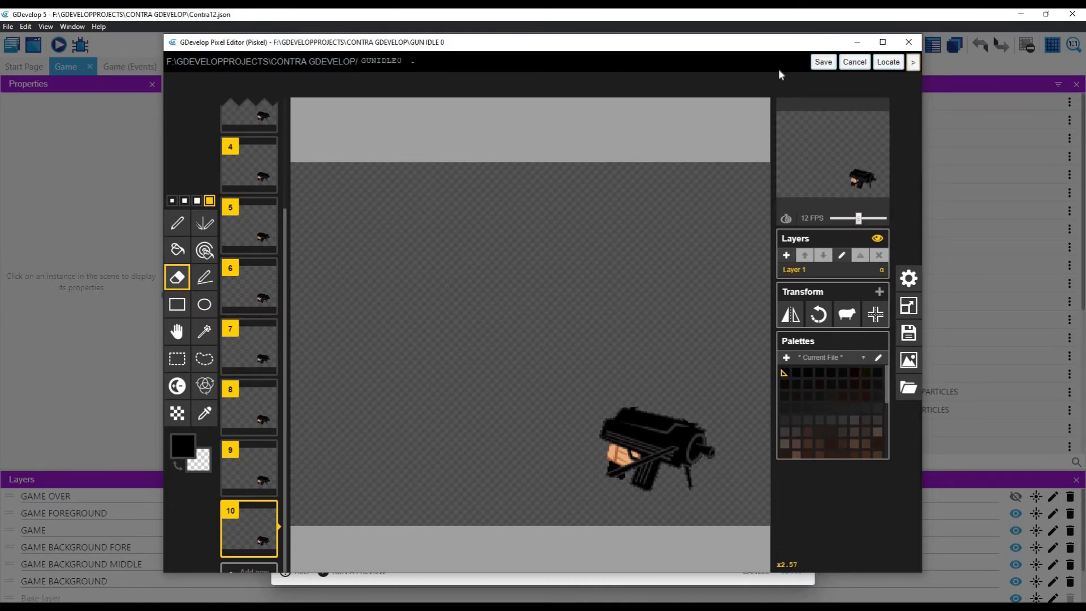
pyautogui.doubleClick(376, 63)
pyautogui.doubleClick(387, 64)
pyautogui.click(391, 64)
pyautogui.doubleClick(391, 62)
# Step: Open the sprite's save options and set its title to "GUN IDLE 1"
pyautogui.click(909, 334)
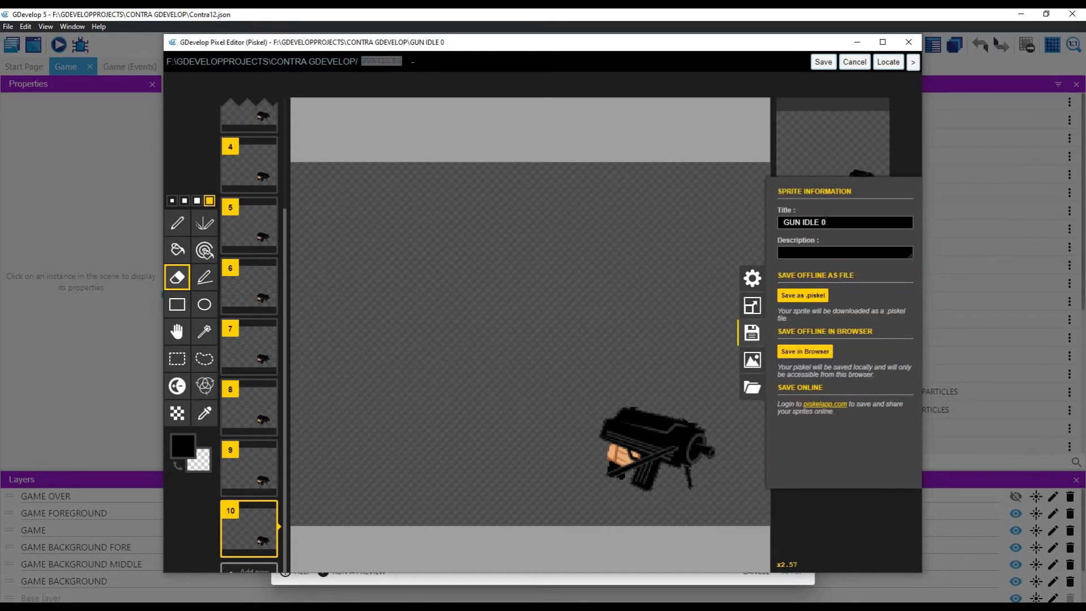
pyautogui.doubleClick(826, 221)
pyautogui.write('1')
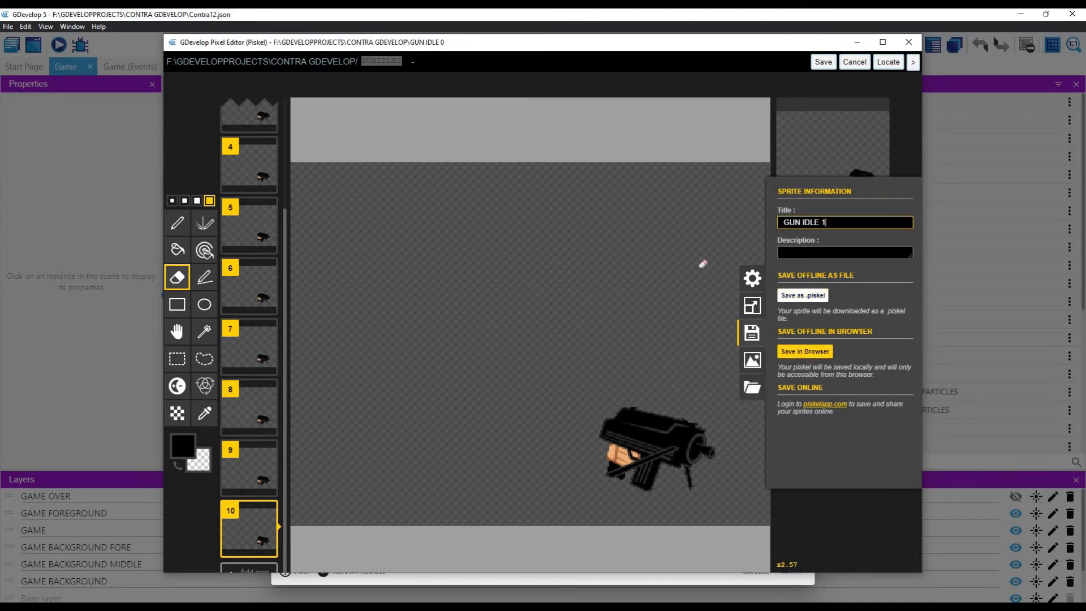
# Step: Try again to select and change the base file name in the sprite's save path
pyautogui.doubleClick(398, 62)
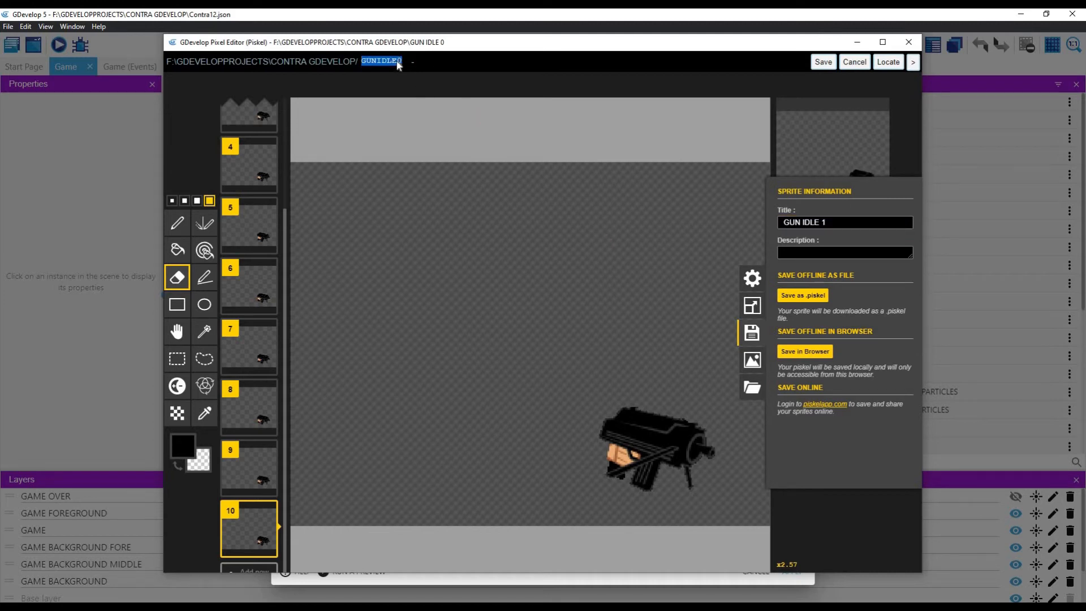
pyautogui.click(399, 65)
pyautogui.doubleClick(400, 64)
pyautogui.click(405, 69)
pyautogui.tripleClick(427, 63)
pyautogui.click(535, 63)
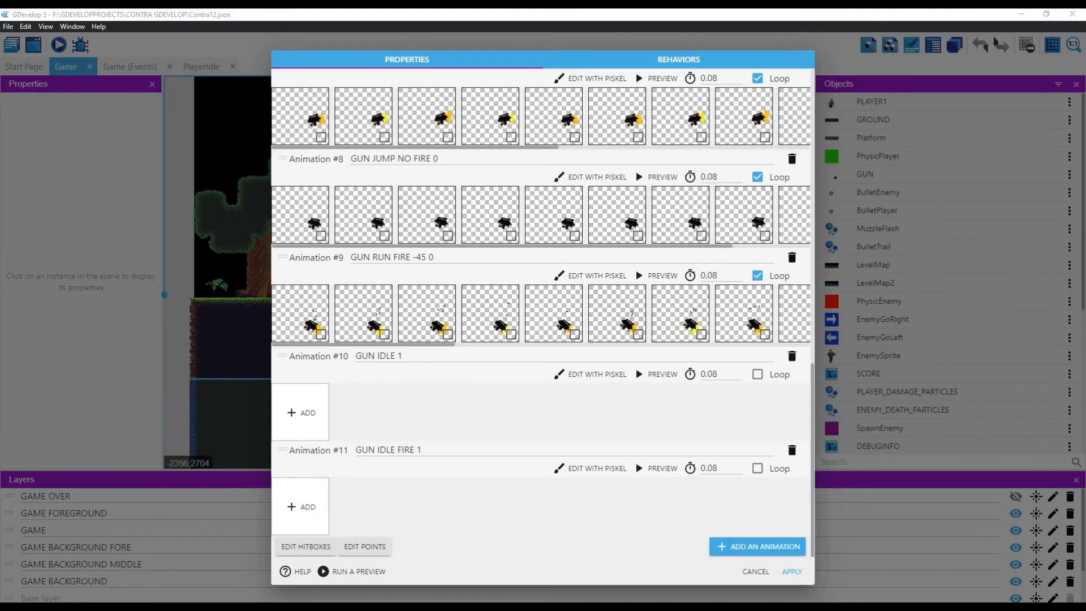
# Step: Add the scopeless gun images to GUN IDLE 1, copying the files into the project folder, and enable looping
pyautogui.click(308, 417)
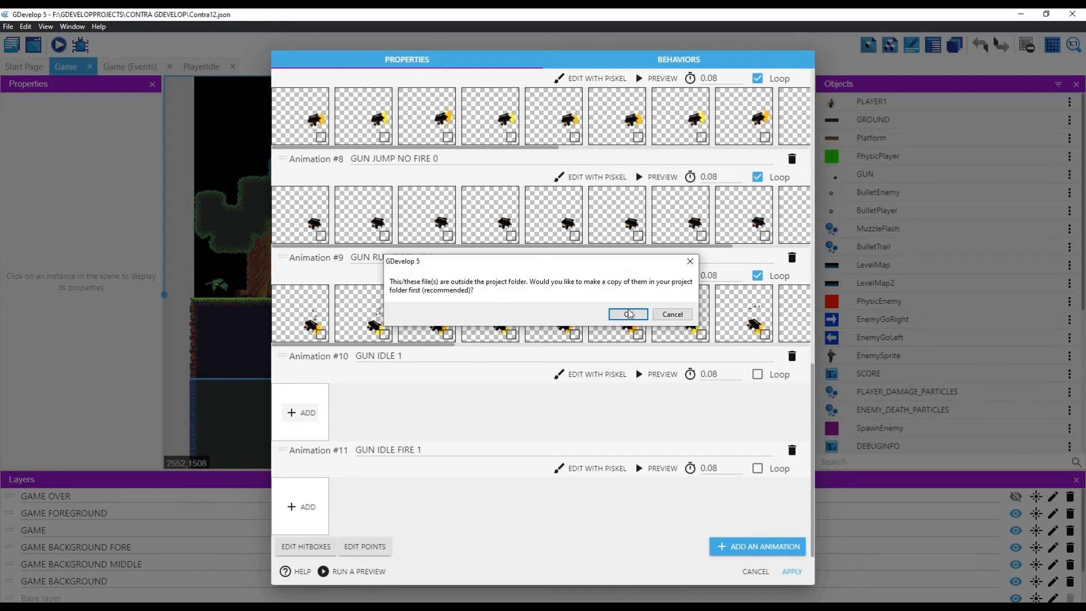
pyautogui.click(628, 314)
pyautogui.click(757, 376)
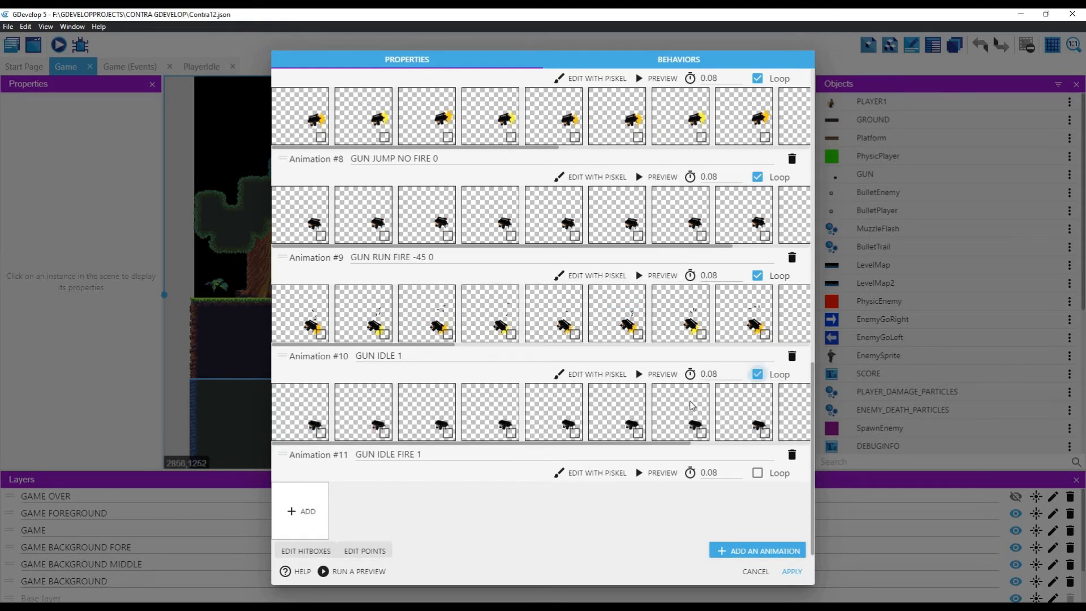
# Step: Add the scopeless firing gun images to GUN IDLE FIRE 1, copying the files into the project folder
pyautogui.click(307, 511)
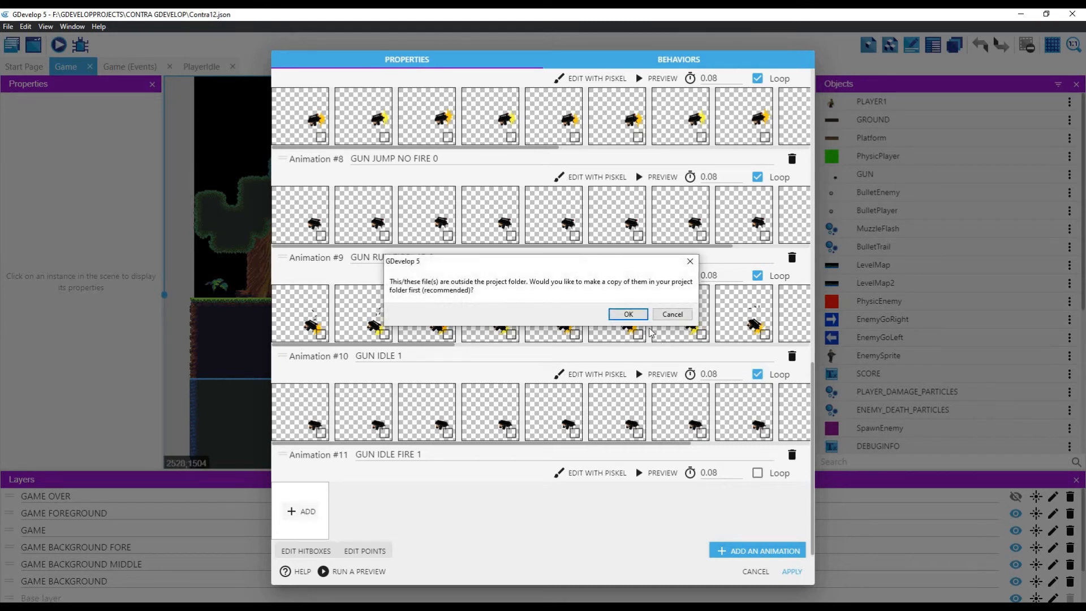
pyautogui.click(629, 315)
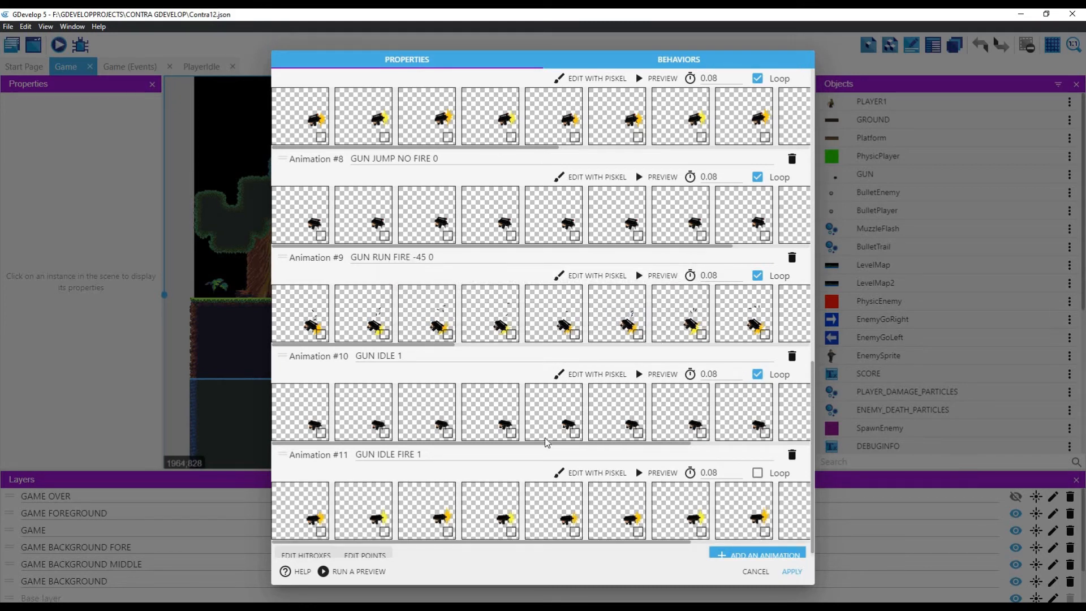
pyautogui.scroll(-1, 743, 515)
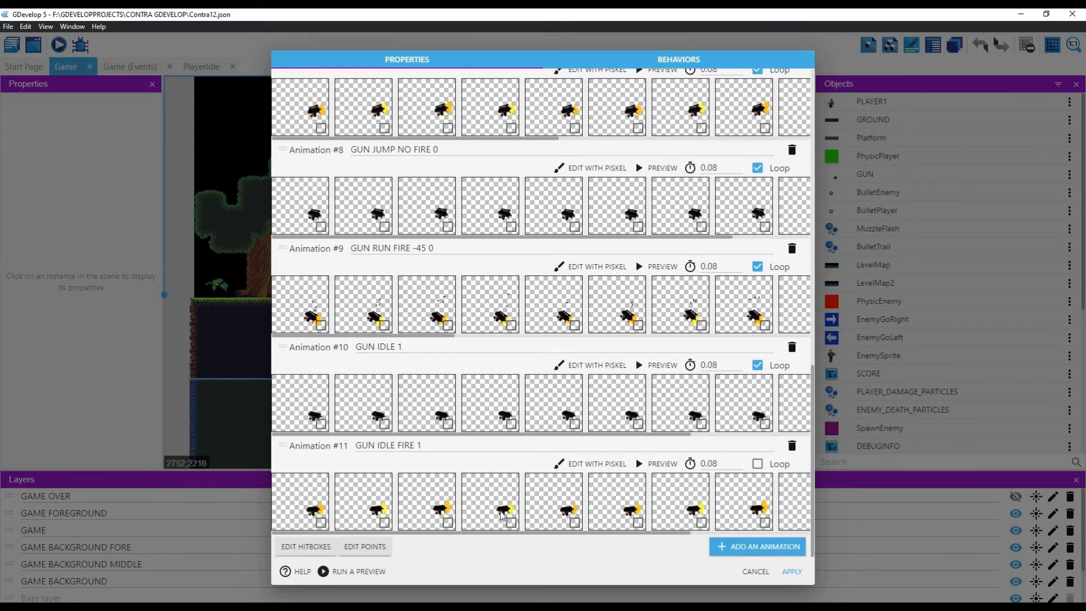
# Step: Check the point sharing settings of the GUN object's animations, close the points editor and apply the object's animation changes
pyautogui.click(365, 346)
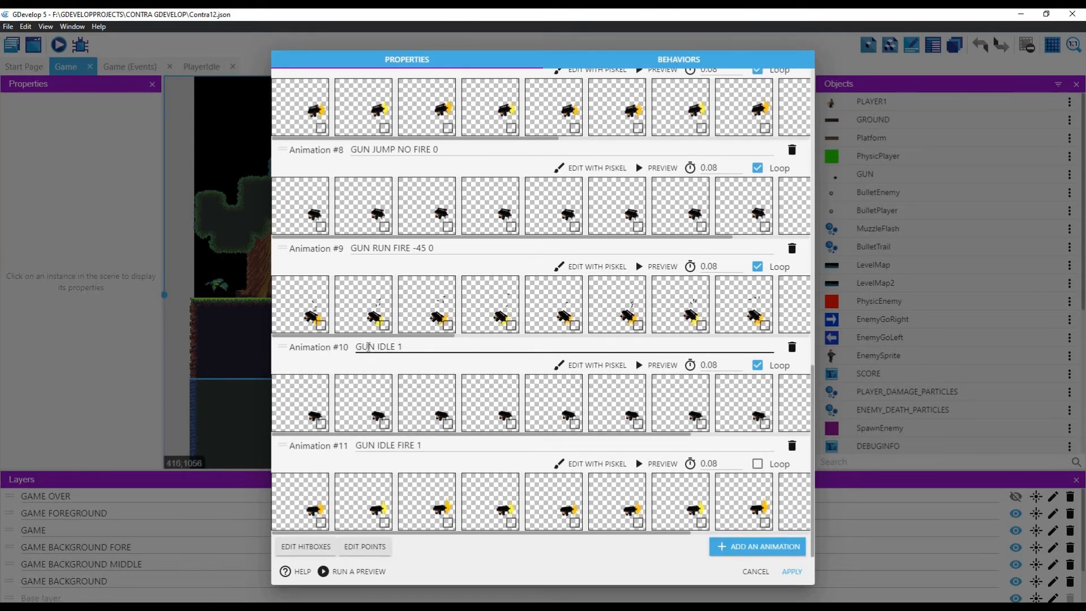
pyautogui.click(365, 546)
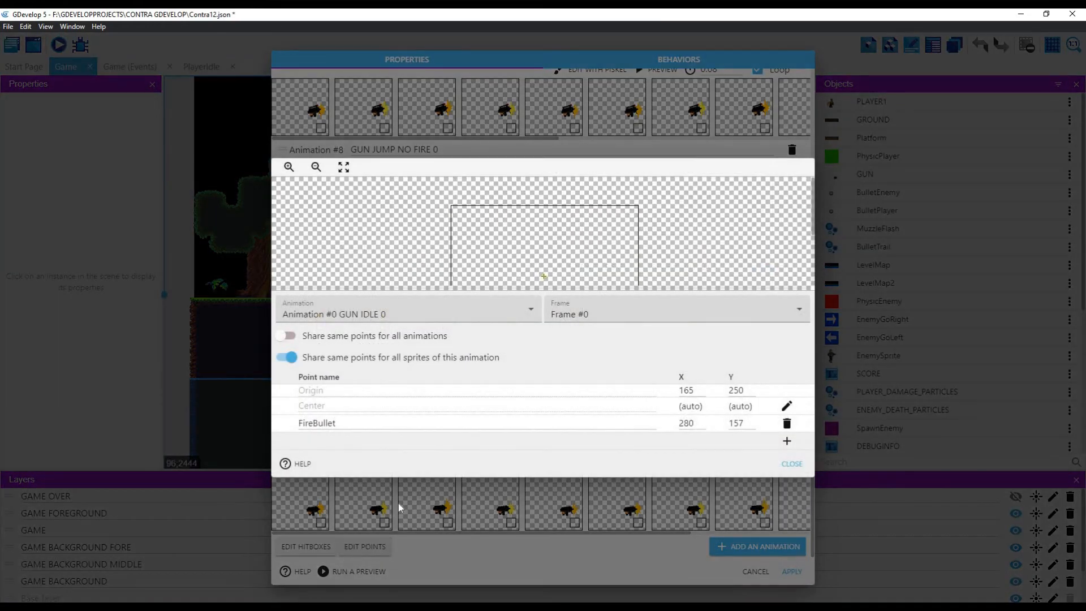
pyautogui.scroll(-2, 554, 183)
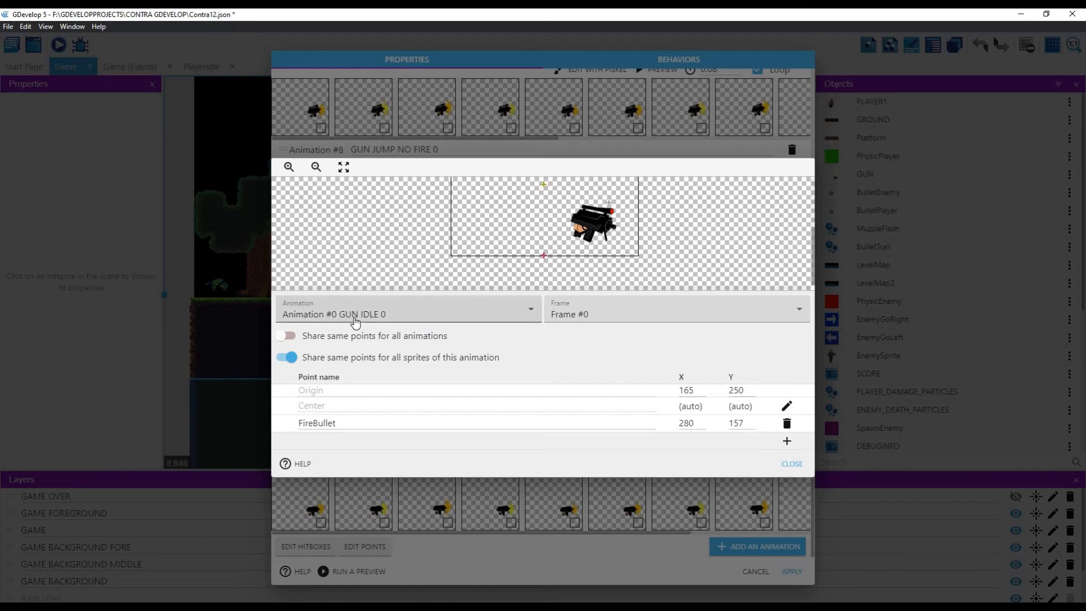
pyautogui.click(288, 336)
pyautogui.click(623, 320)
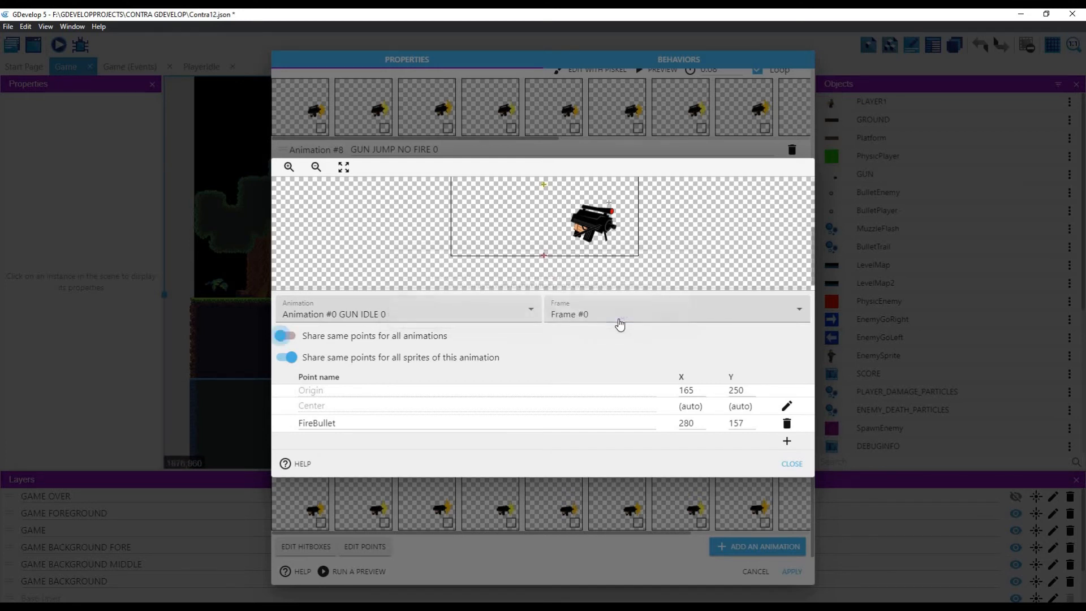
pyautogui.click(791, 465)
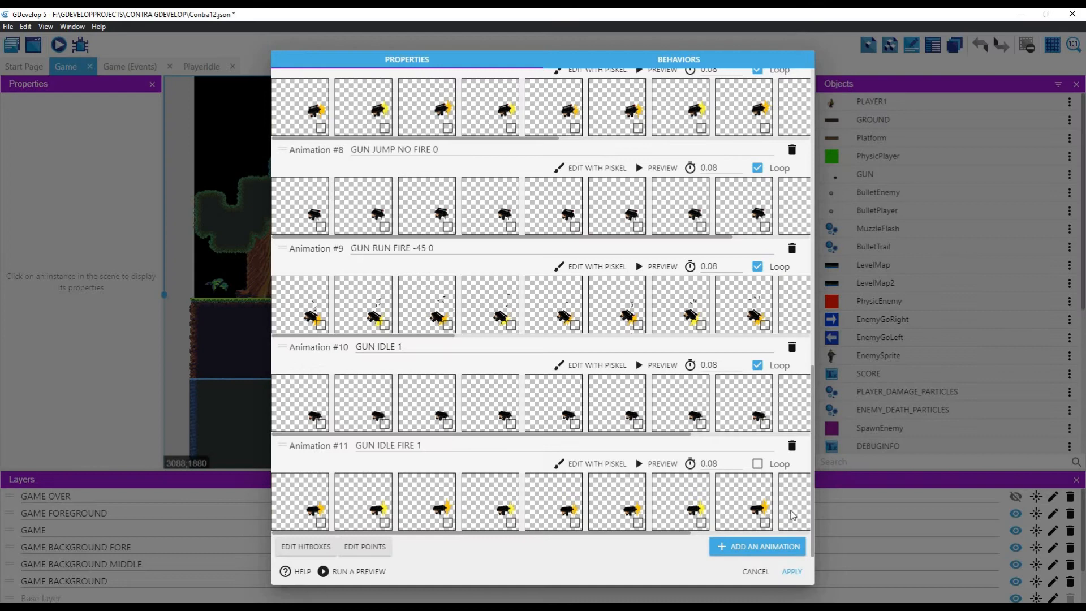
pyautogui.click(792, 572)
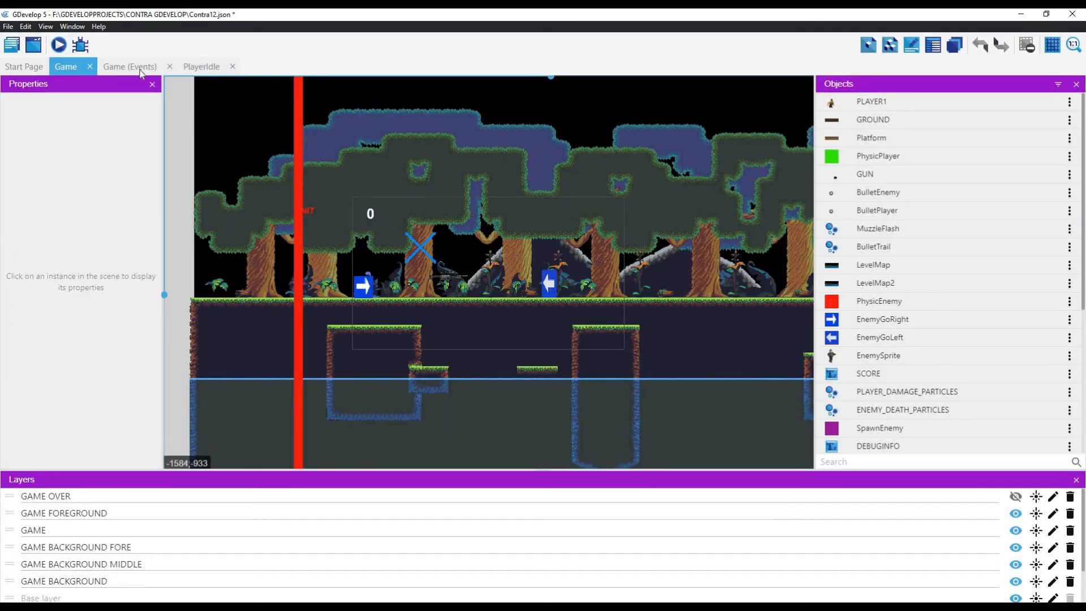
# Step: In the PlayerIdle events, set GUN's animation when neither x nor Up is pressed to "GUN IDLE" + PhysicPlayer.VariableString(Weapon)
pyautogui.click(195, 69)
pyautogui.scroll(-1, 524, 223)
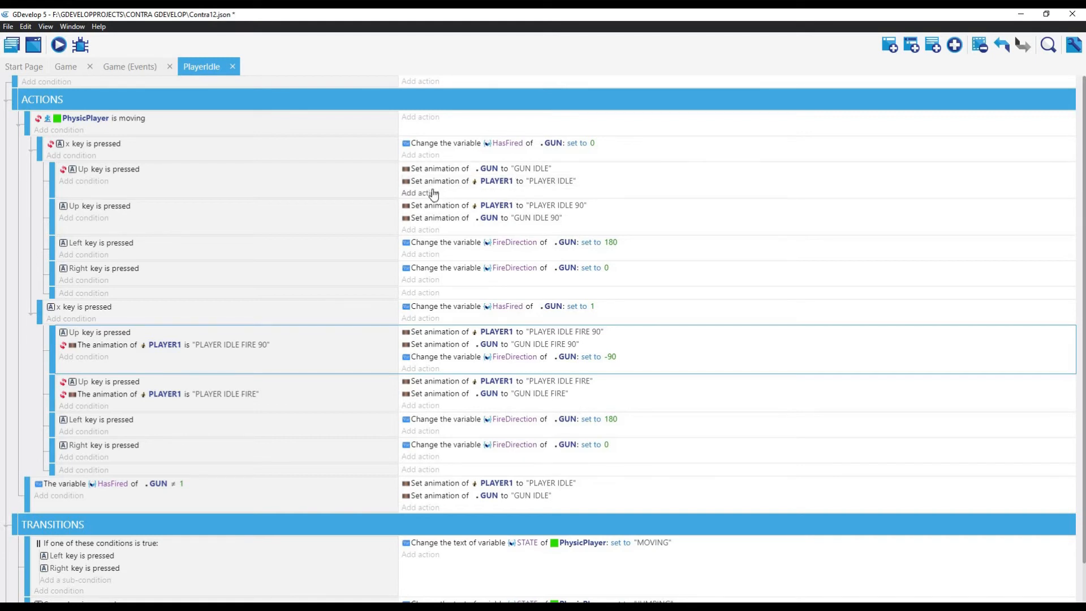
pyautogui.doubleClick(547, 168)
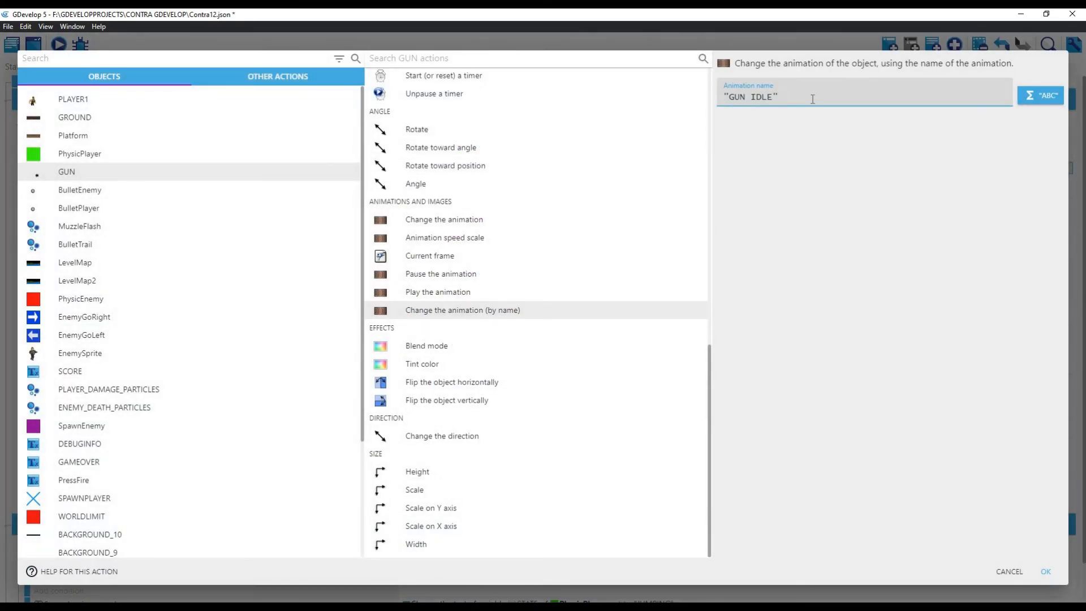
pyautogui.write('+ P')
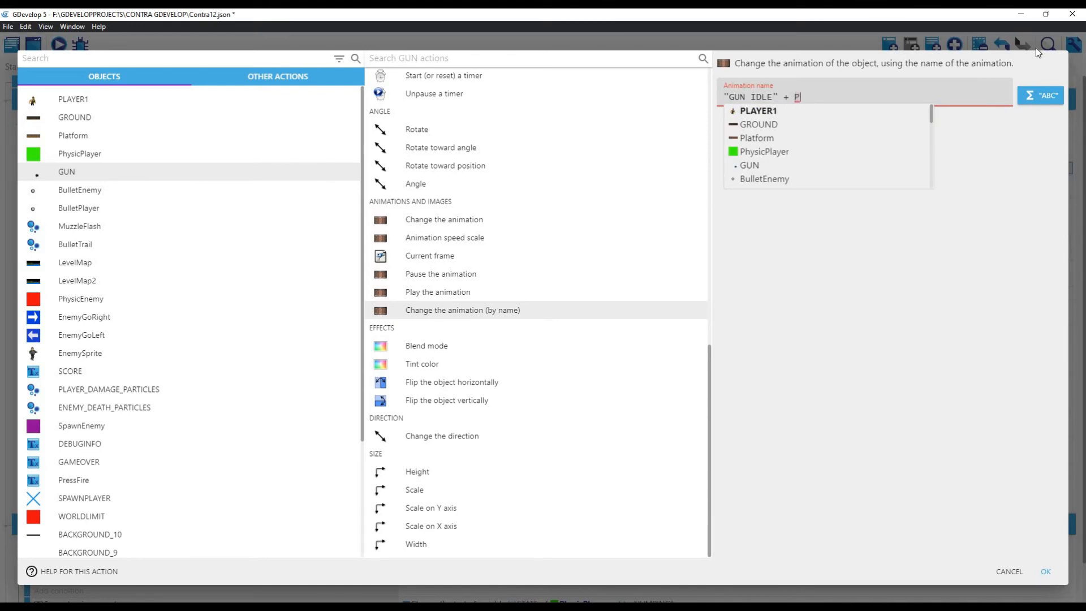
pyautogui.write('H')
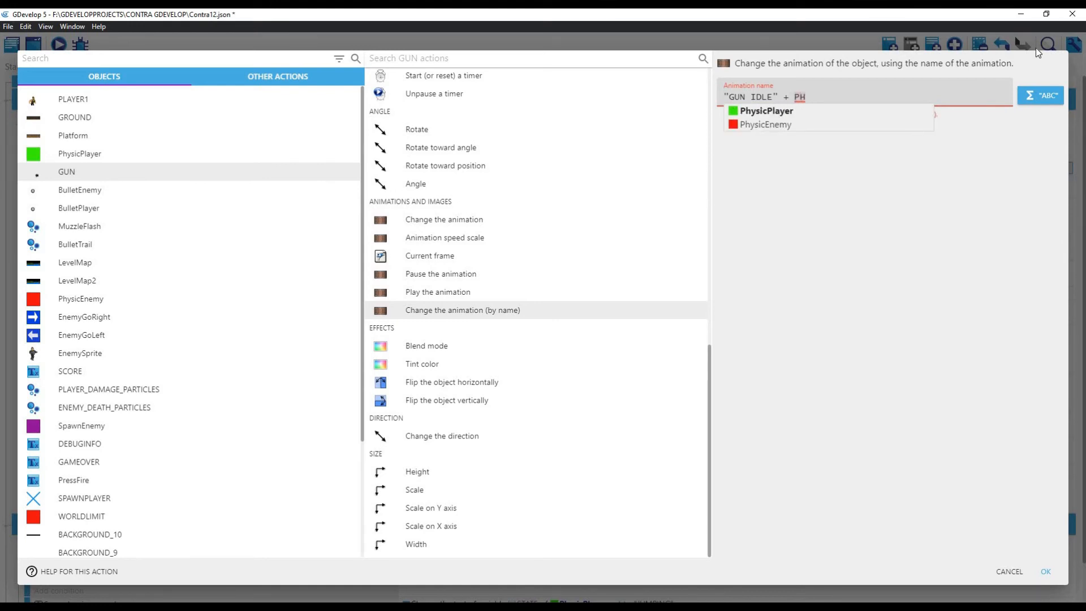
pyautogui.press('Down')
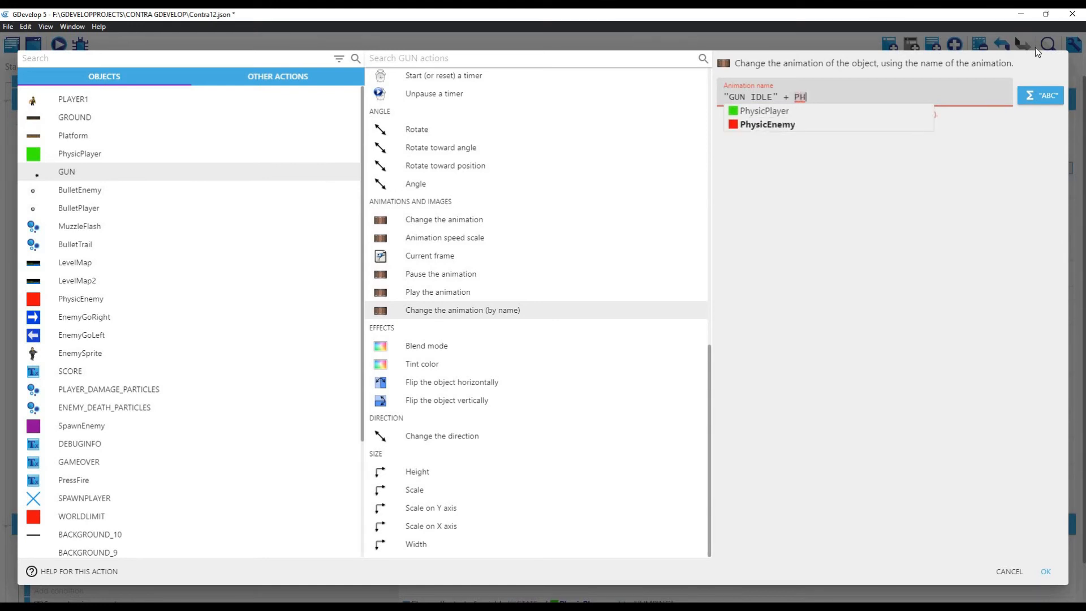
pyautogui.click(765, 111)
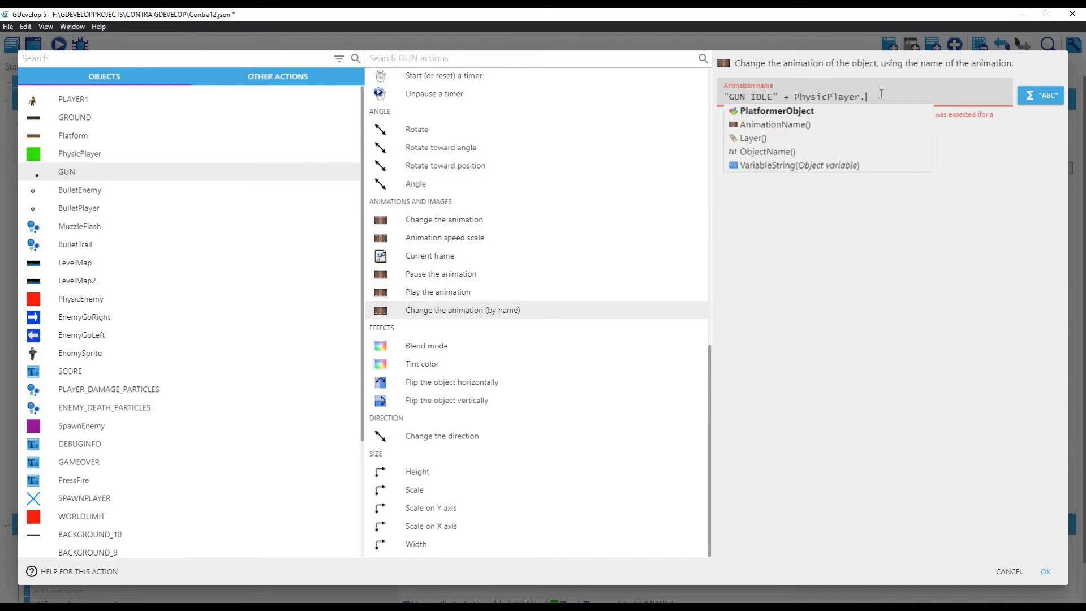
pyautogui.write('Varia')
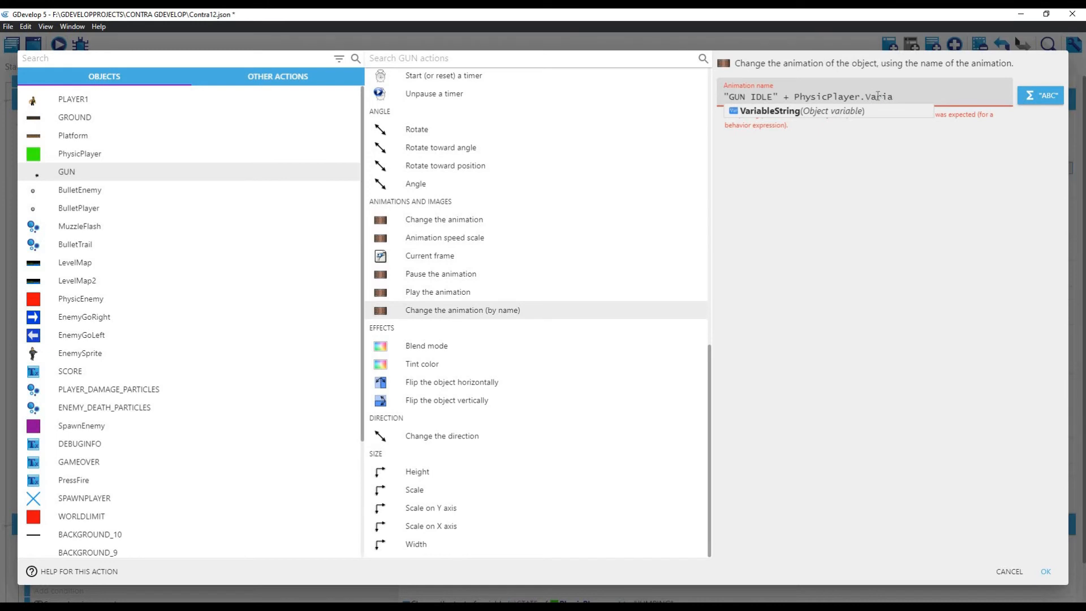
pyautogui.click(778, 112)
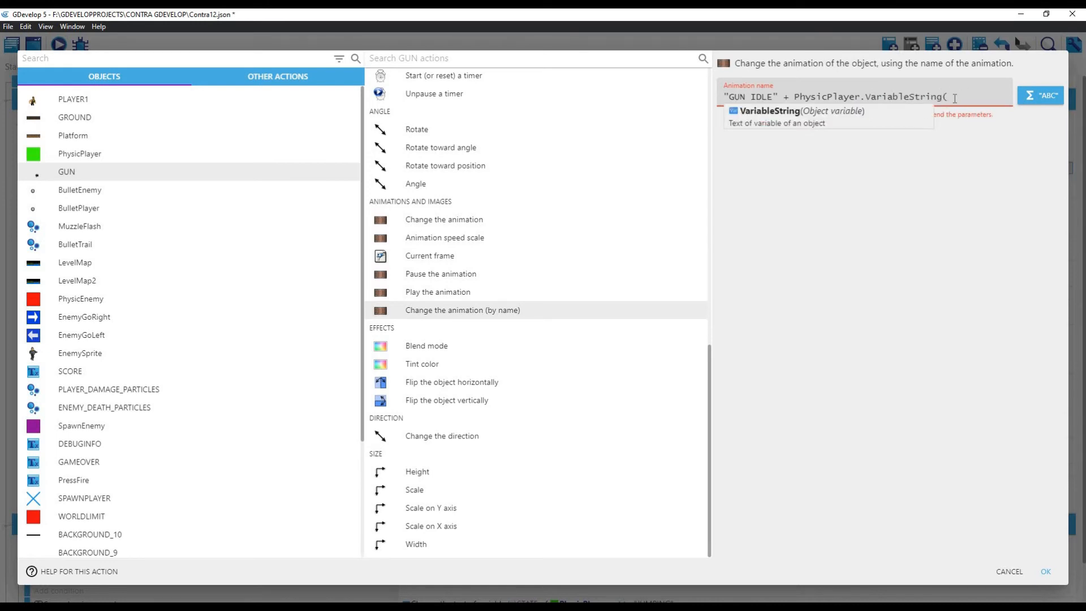
pyautogui.write('W')
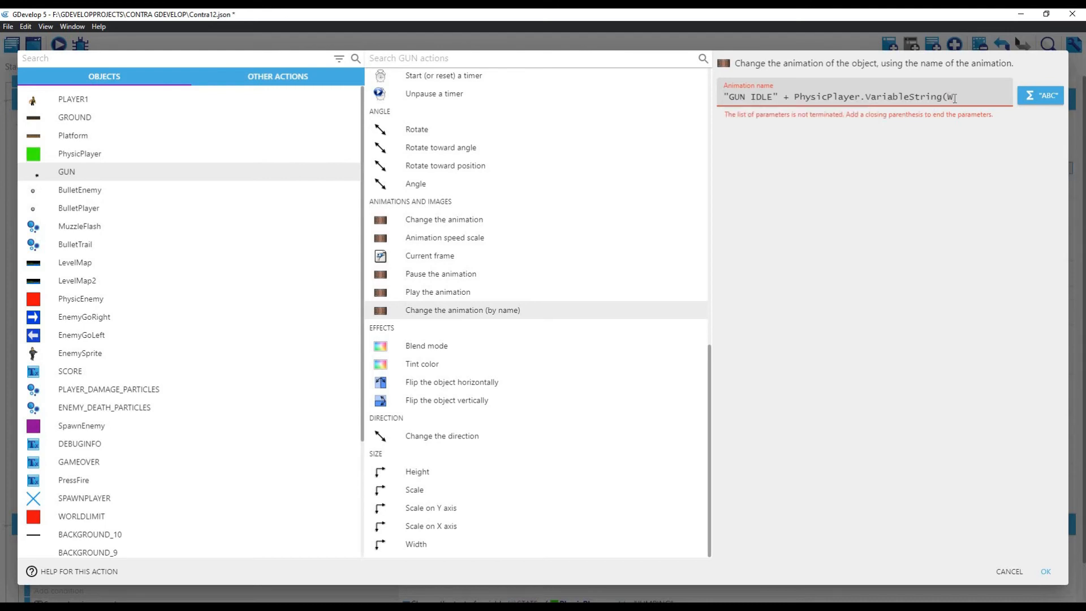
pyautogui.write('a')
pyautogui.write('eapon)')
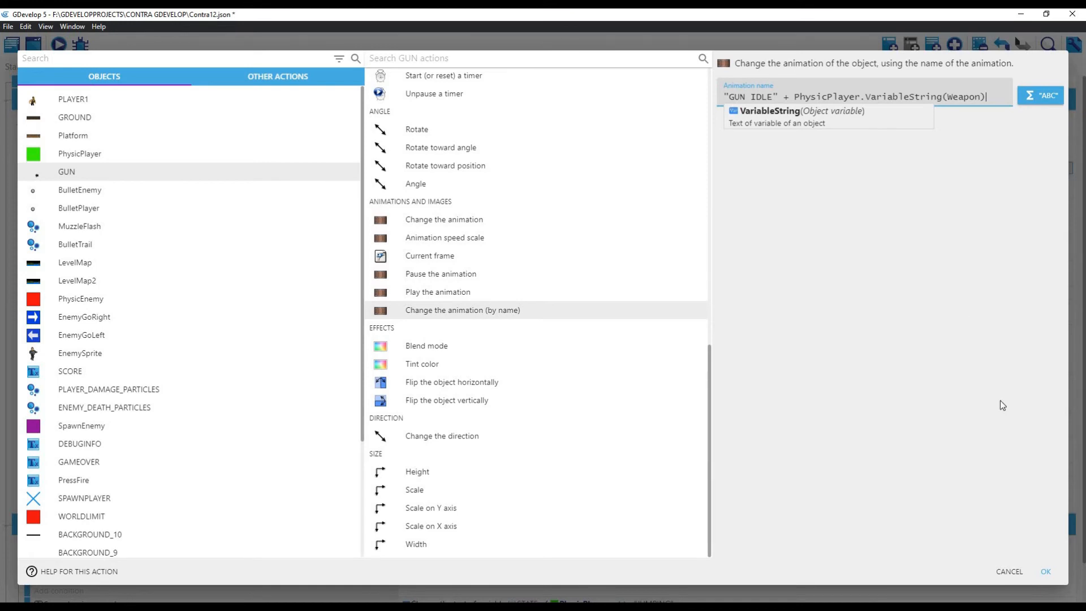
pyautogui.click(1045, 571)
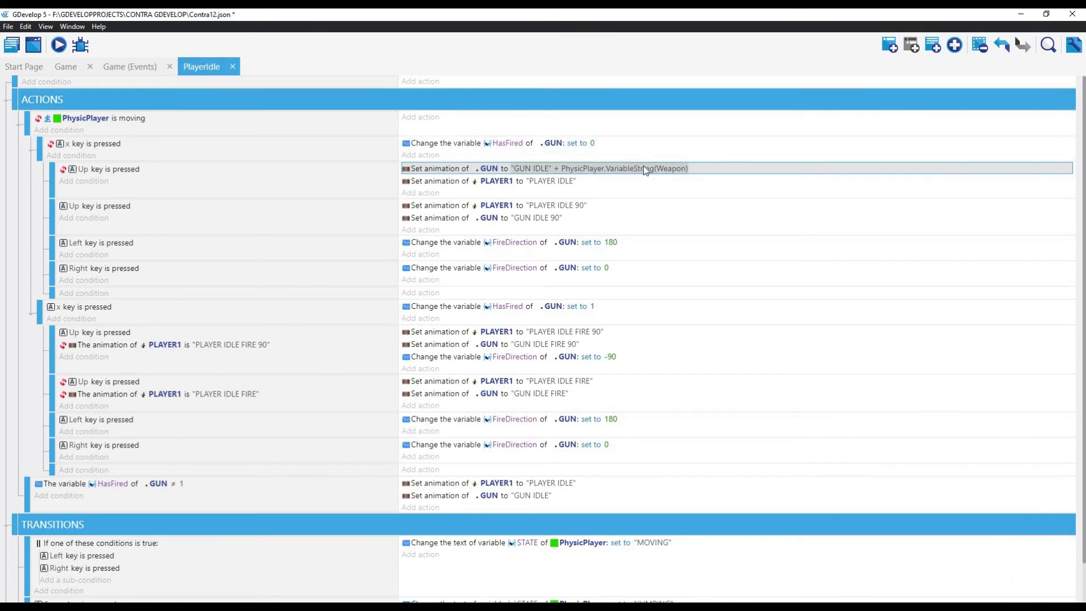
# Step: Change the variable name inside that GUN IDLE expression to WEAPON
pyautogui.click(670, 169)
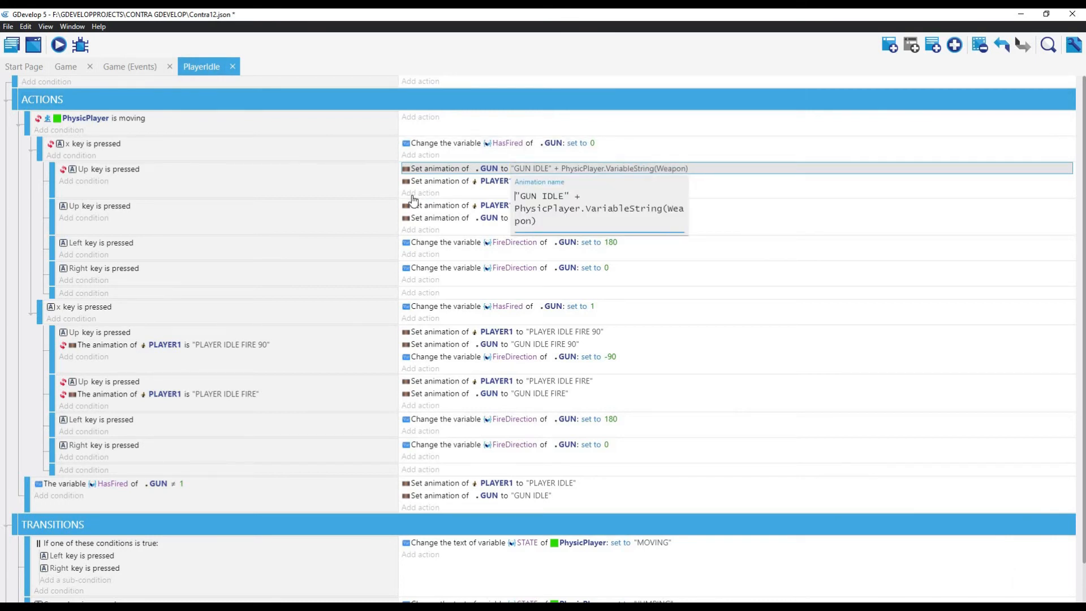
pyautogui.click(669, 209)
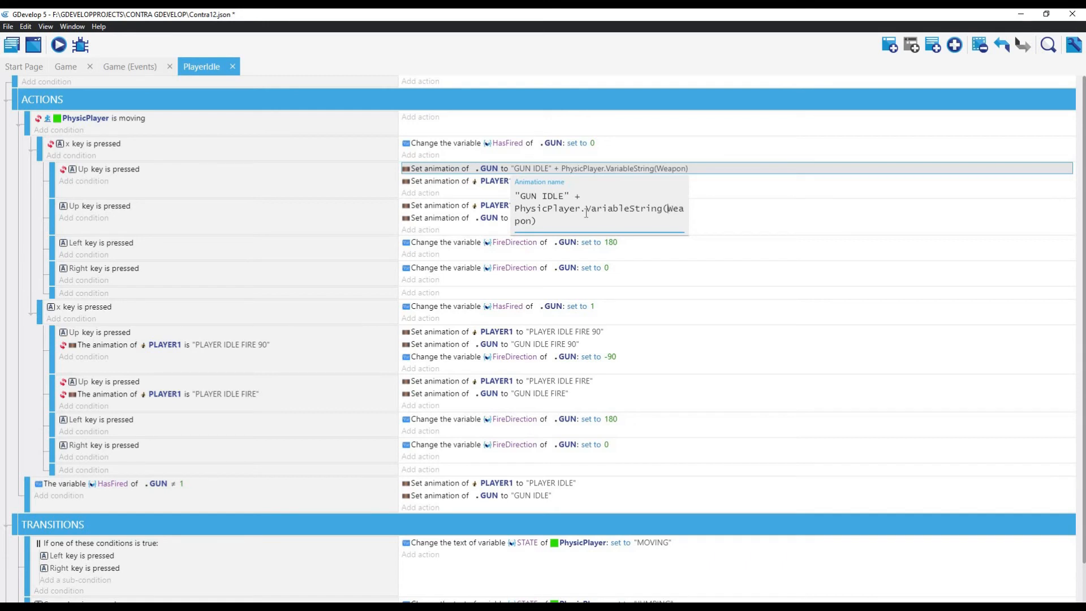
pyautogui.doubleClick(532, 221)
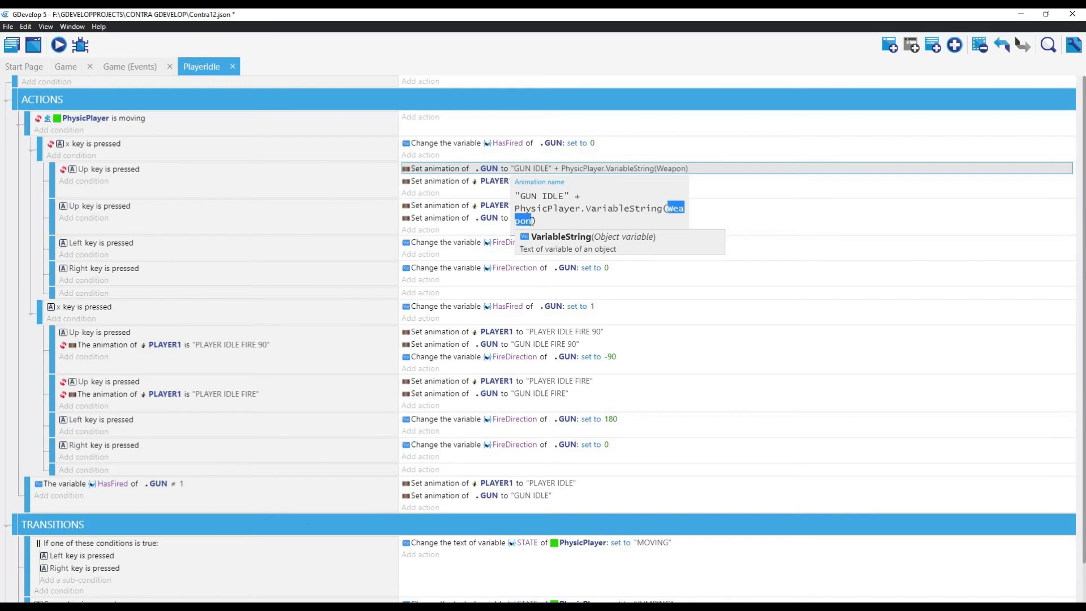
pyautogui.write('WEAPON')
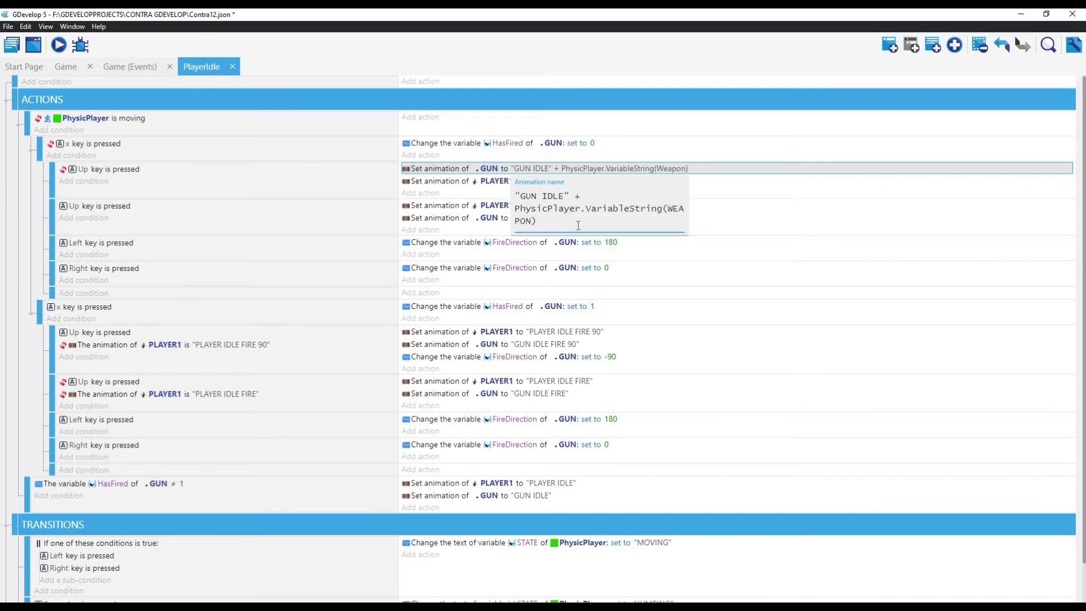
pyautogui.click(772, 154)
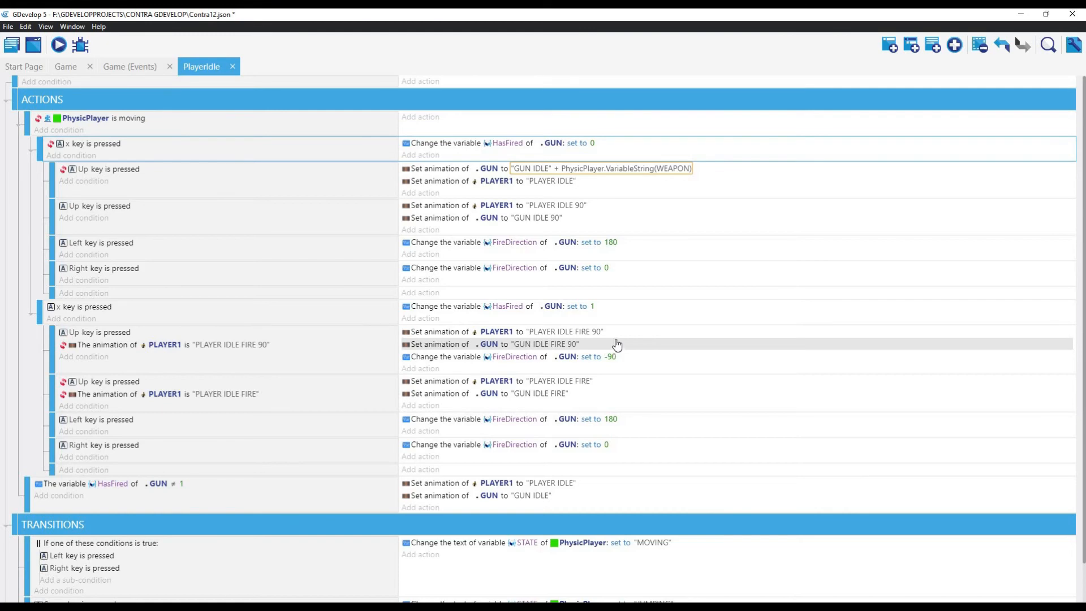
# Step: Copy + PhysicPlayer.VariableString(WEAPON) from the first GUN IDLE action and append it to the "GUN IDLE" animation name in the HasFired ≠ 1 event
pyautogui.doubleClick(603, 164)
pyautogui.moveTo(779, 95); pyautogui.dragTo(1018, 97)
pyautogui.hotkey('ctrl', 'c')
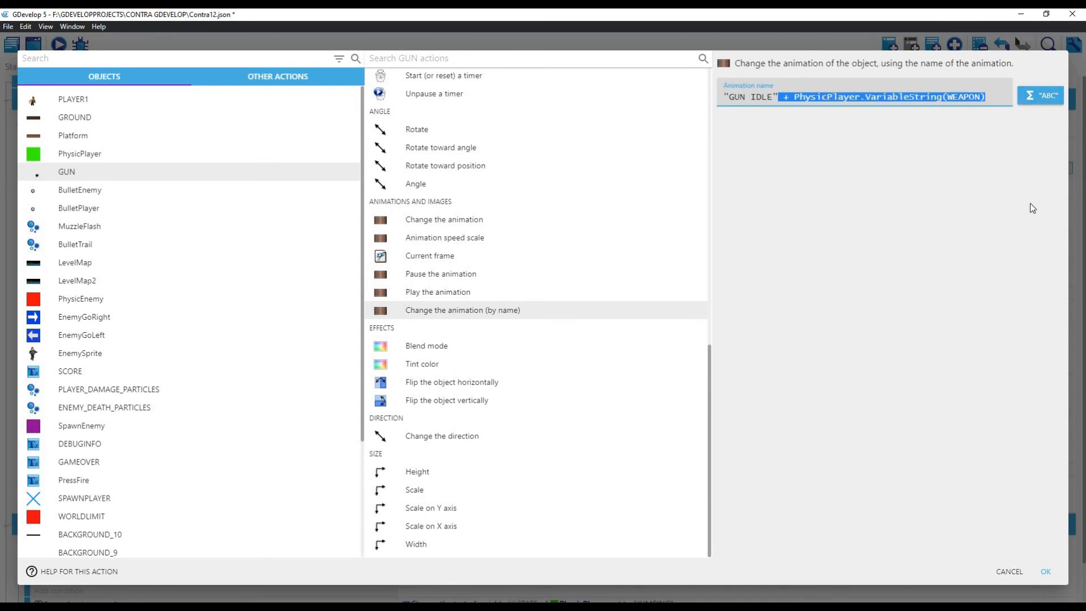
pyautogui.click(1046, 572)
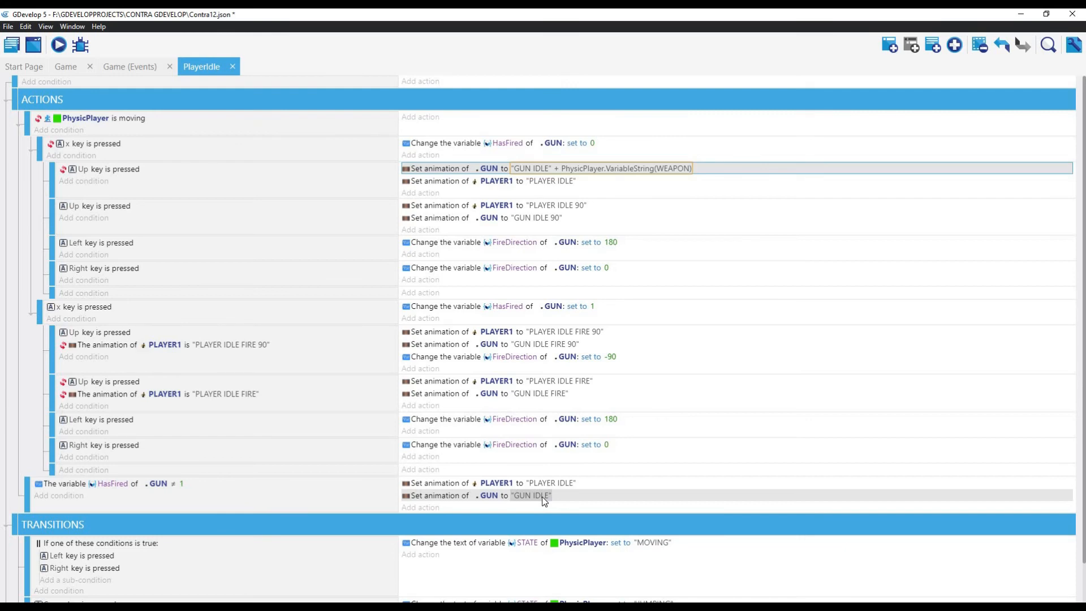
pyautogui.doubleClick(542, 497)
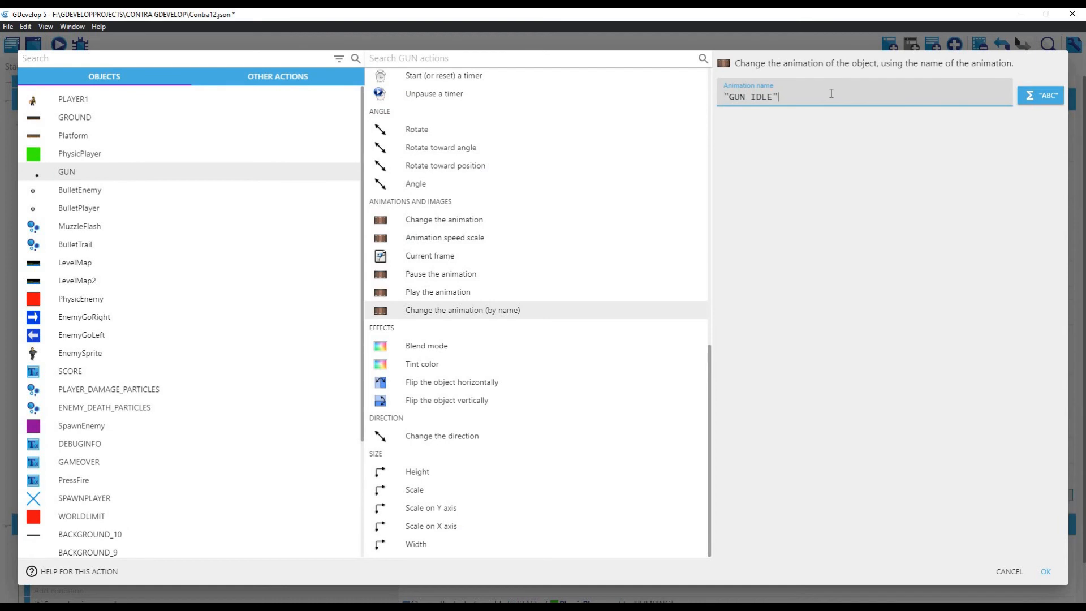
pyautogui.hotkey('ctrl', 'v')
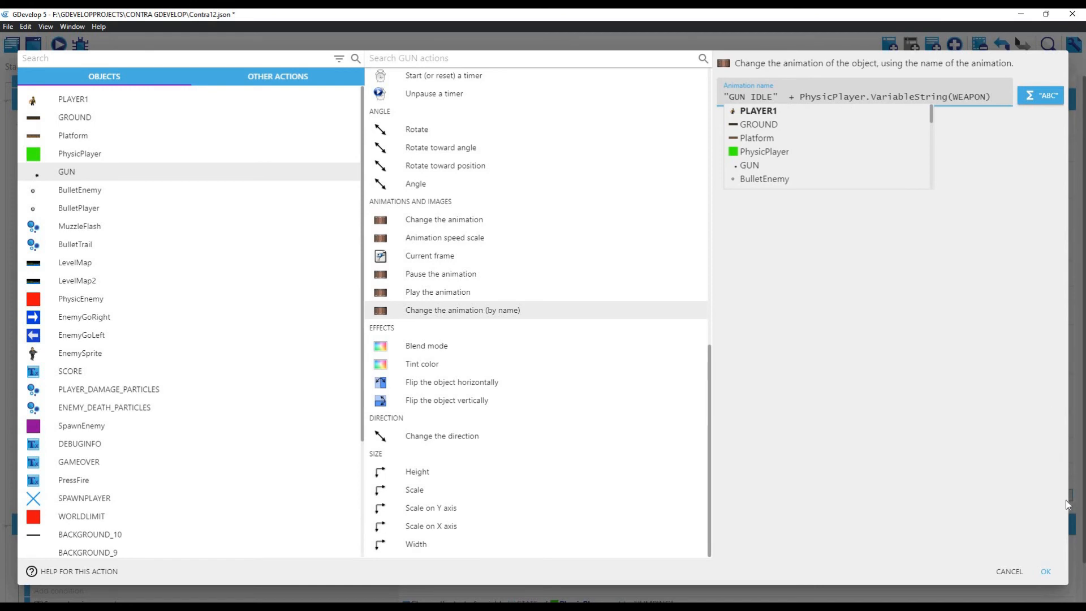
pyautogui.click(1041, 571)
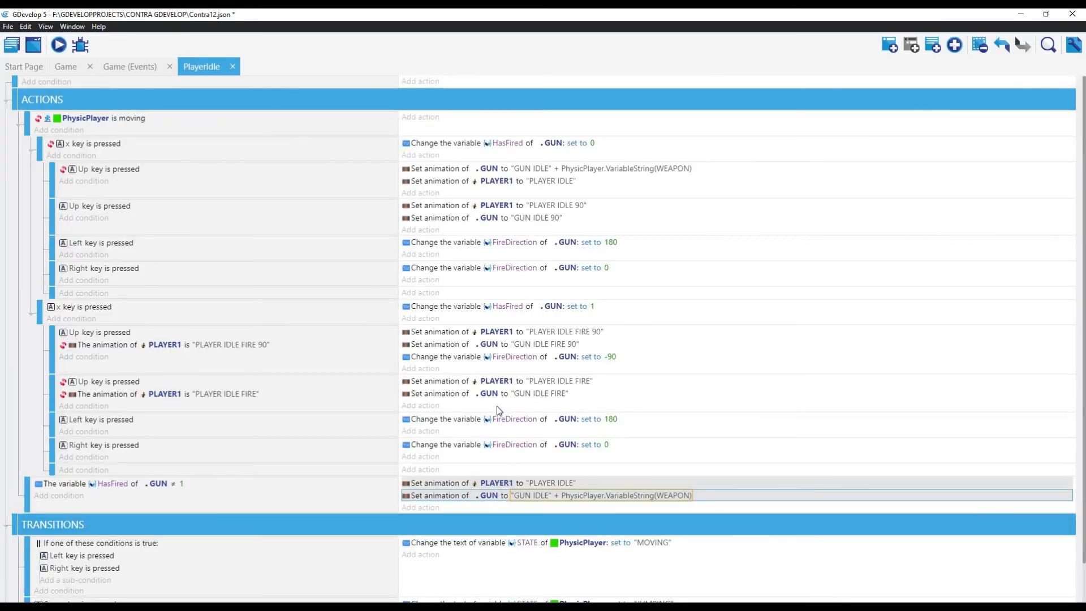
# Step: Set the GUN IDLE FIRE action's animation name to "GUN IDLE FIRE " + PhysicPlayer.VariableString(WEAPON), with a space before the closing quote
pyautogui.doubleClick(588, 395)
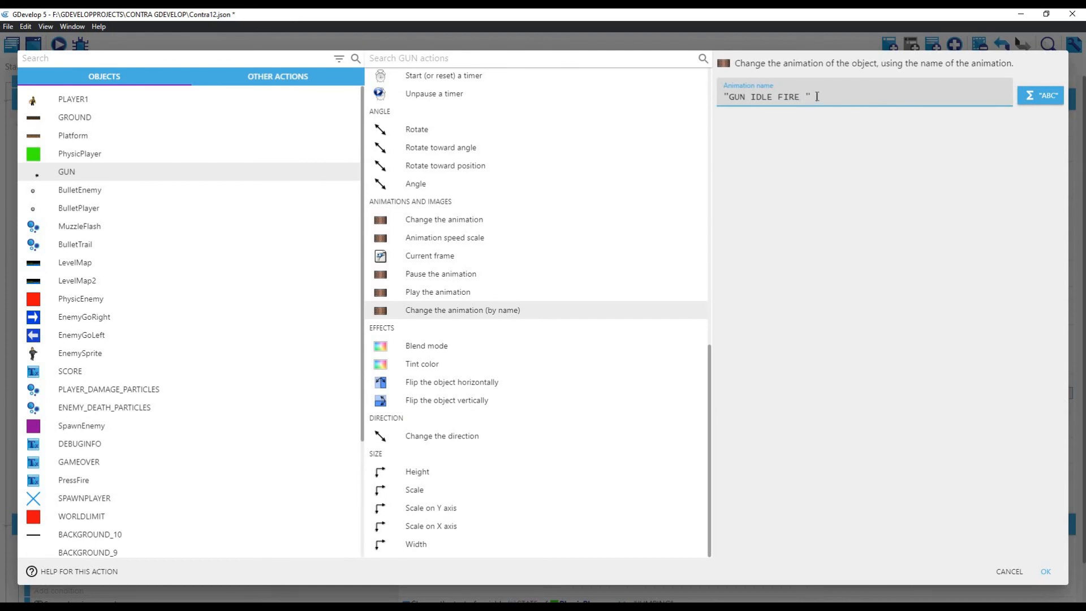
pyautogui.hotkey('ctrl', 'v')
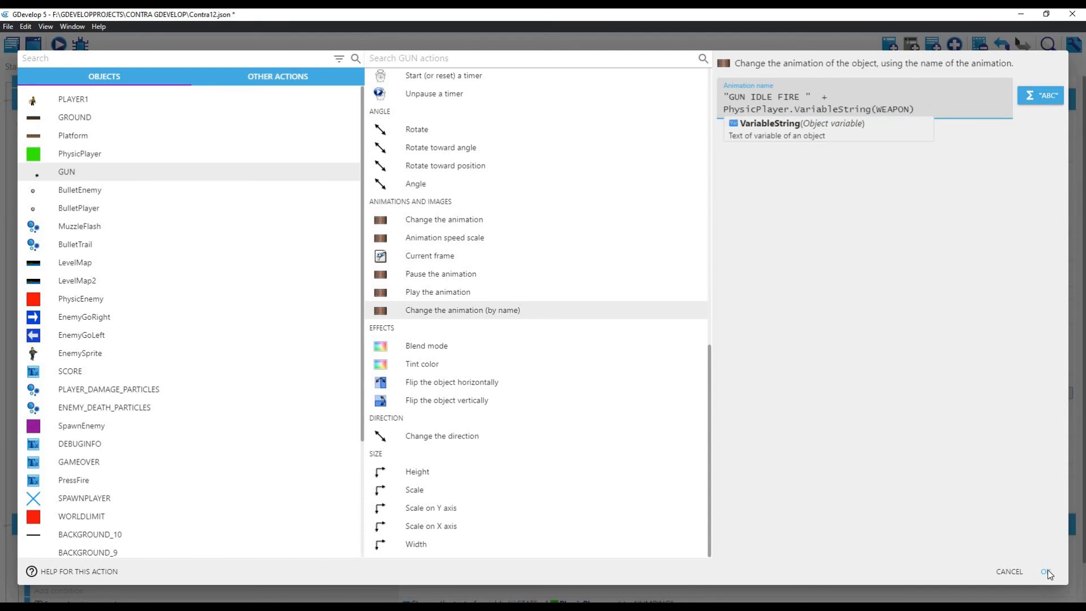
pyautogui.click(1046, 570)
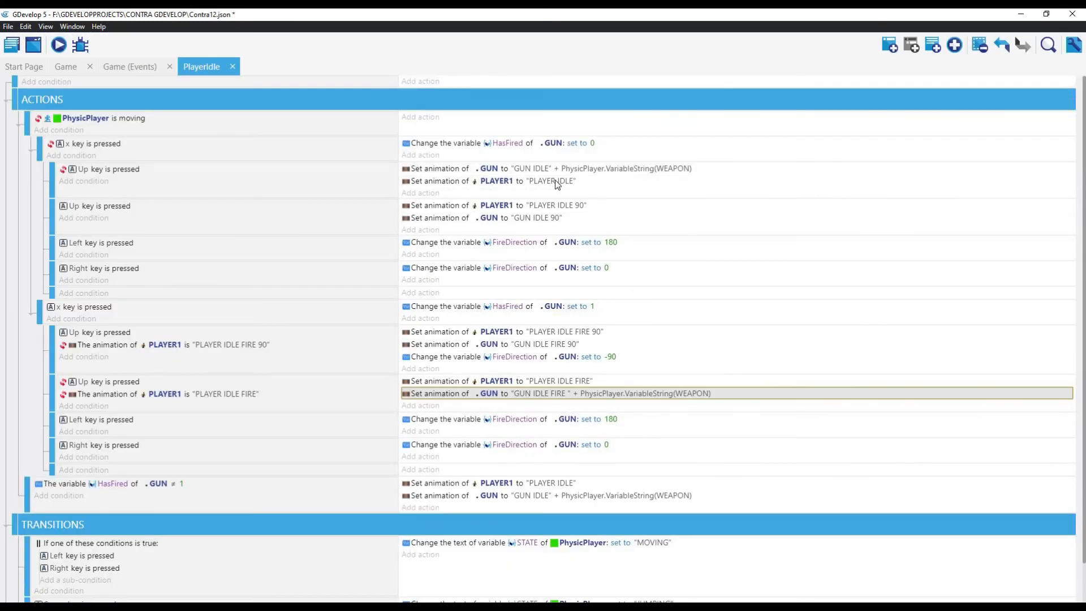
# Step: Add a space before the closing quote of "GUN IDLE" in both GUN animation actions that use the WEAPON variable
pyautogui.click(547, 168)
pyautogui.doubleClick(552, 169)
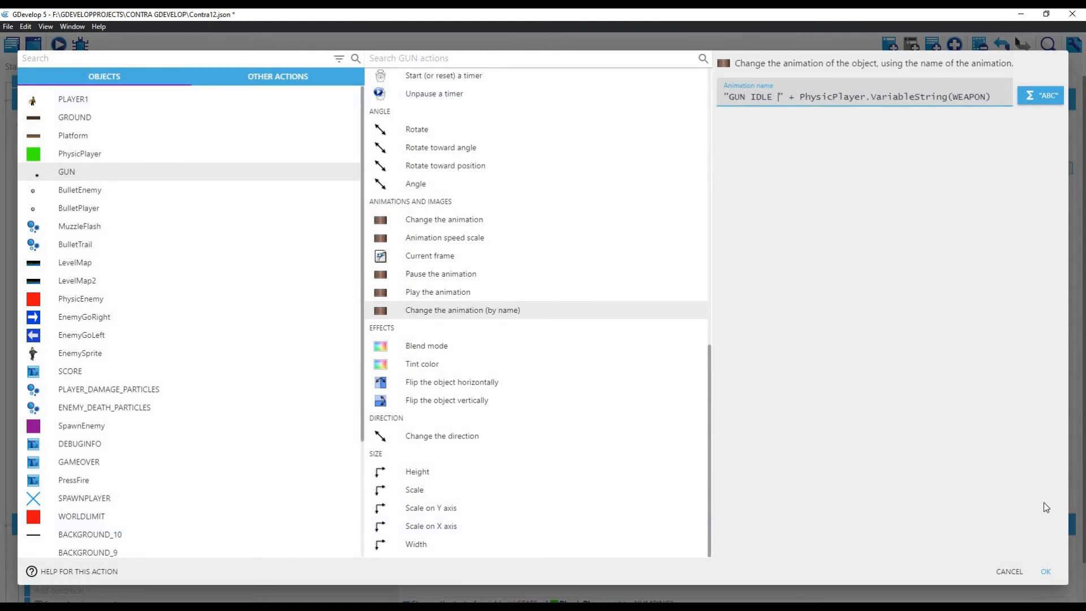
pyautogui.click(1046, 572)
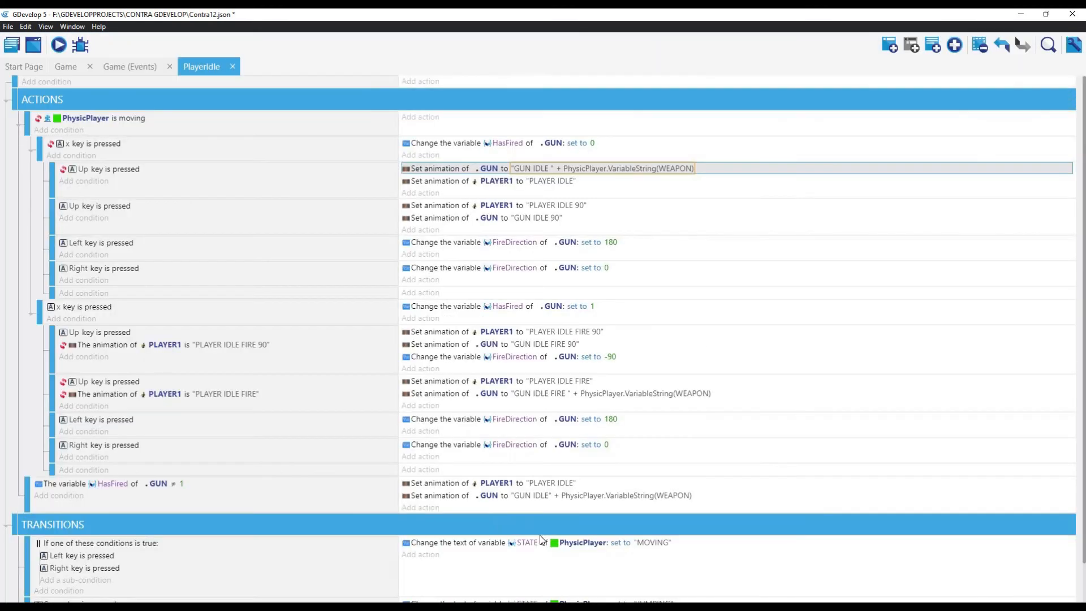
pyautogui.doubleClick(546, 495)
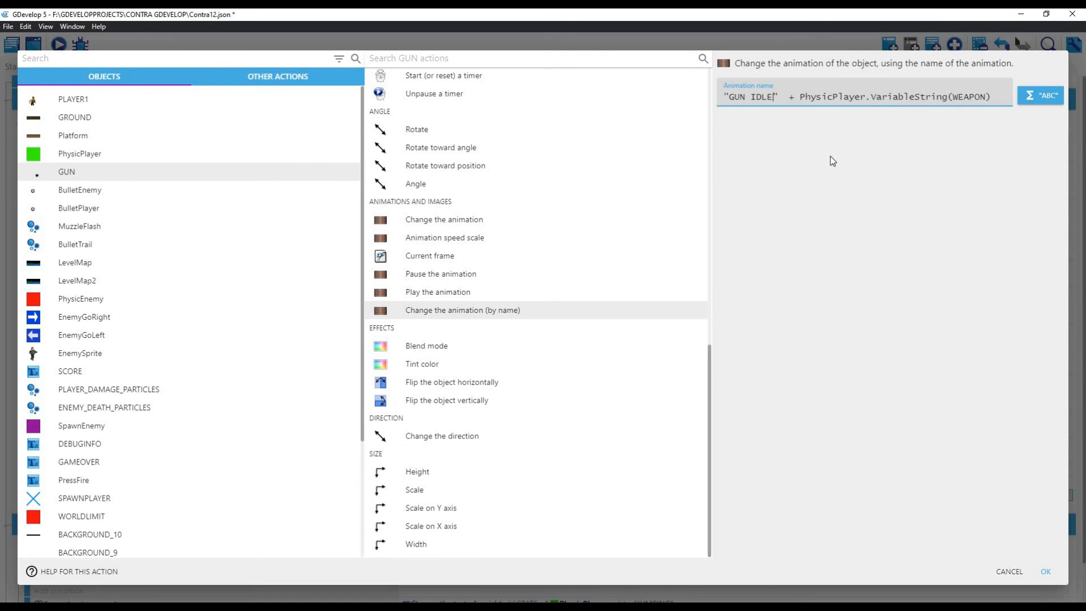
pyautogui.click(1047, 573)
# Step: Switch to the Game scene and launch a preview of the game
pyautogui.click(57, 66)
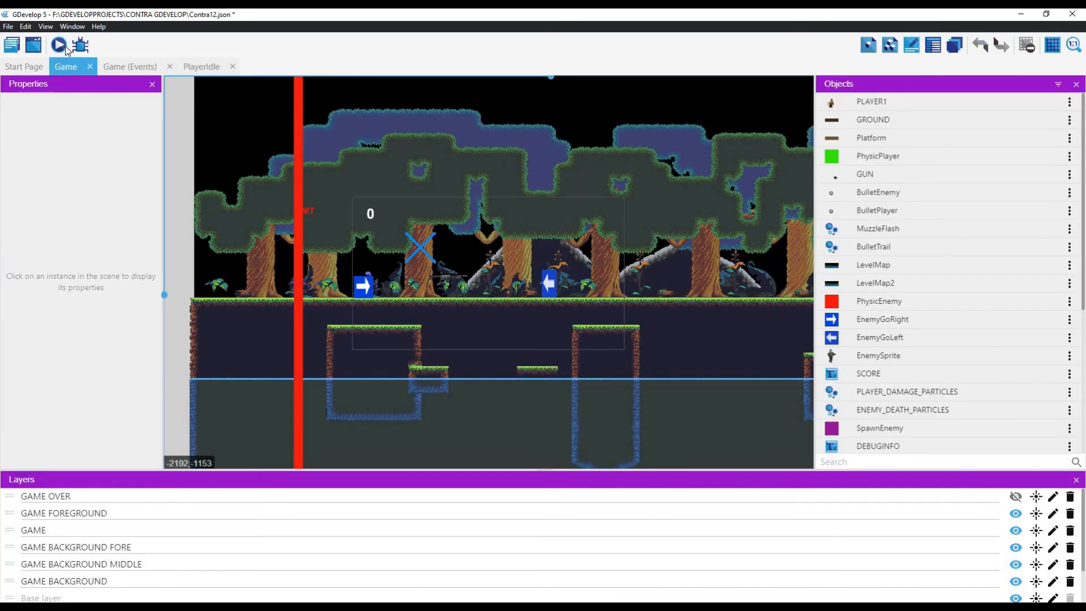
pyautogui.click(60, 49)
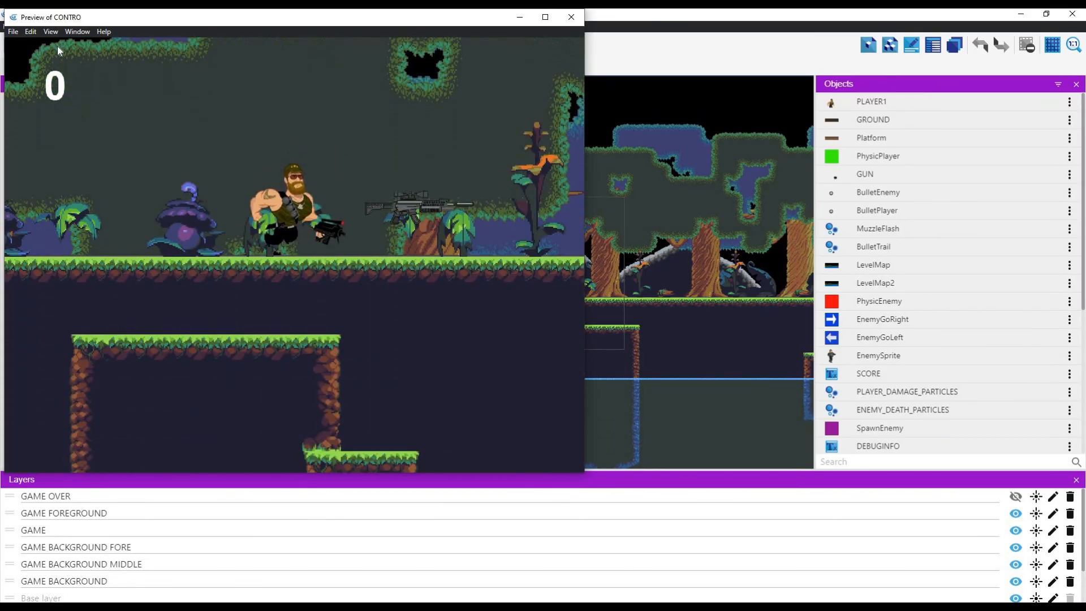
# Step: Run the player over the rifle pickup in the preview and turn both ways to check the held gun's animation
pyautogui.press('Right')
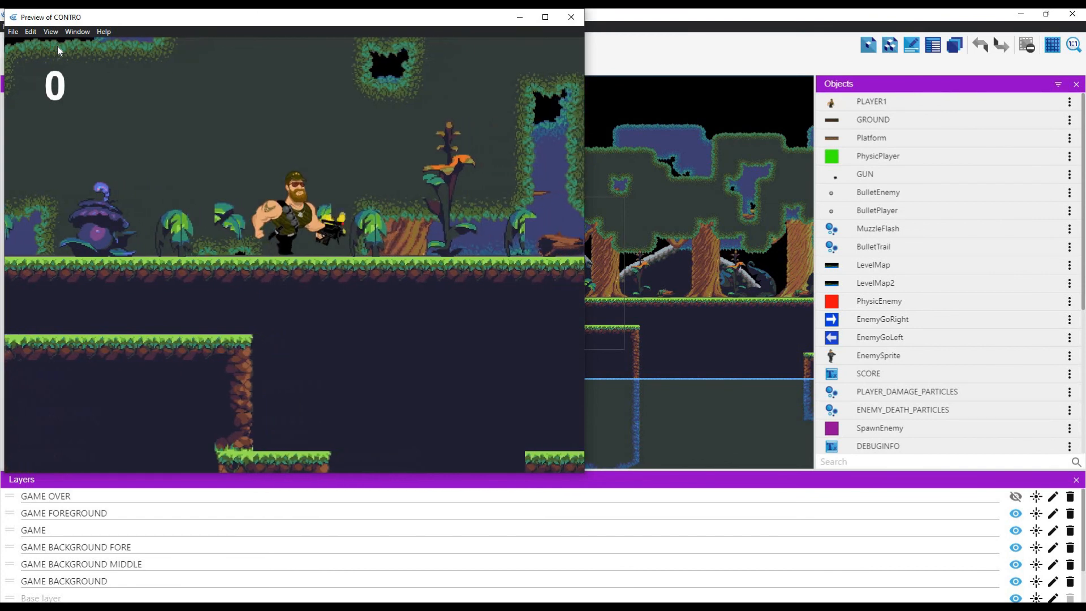
pyautogui.press('Right')
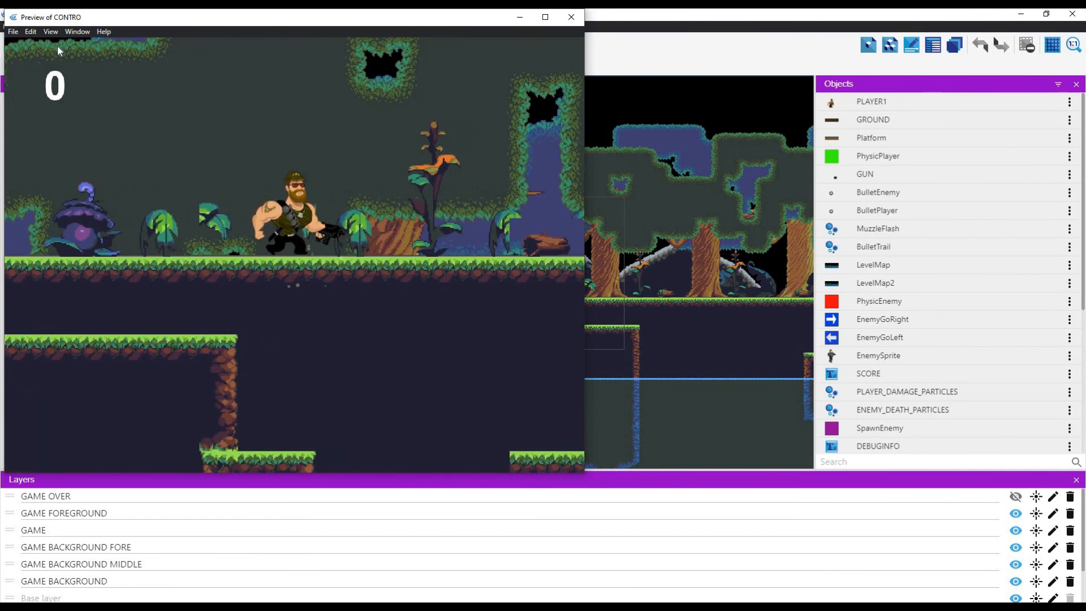
pyautogui.press('Left')
pyautogui.press('Left')
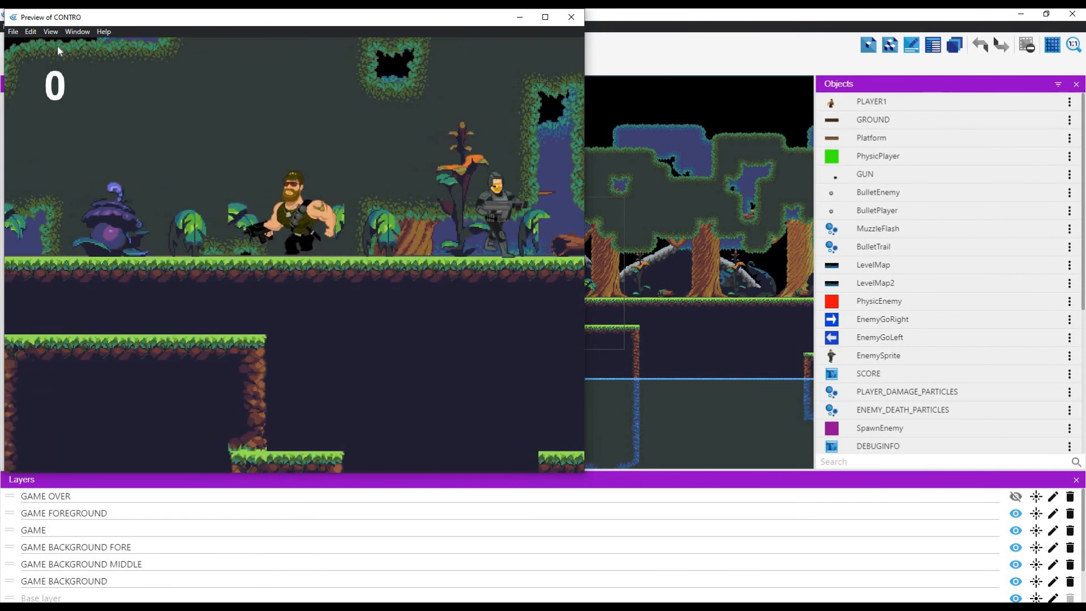
pyautogui.press('Right')
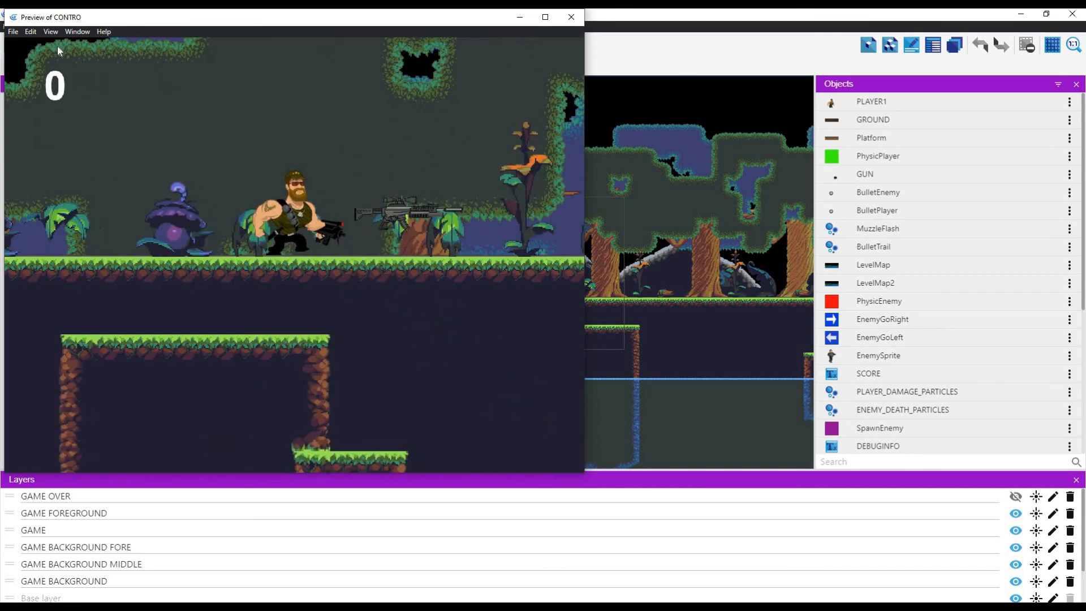
# Step: Collect the rifle pickup again in the preview, face both directions and fire to check the gun and its shots
pyautogui.press('Right')
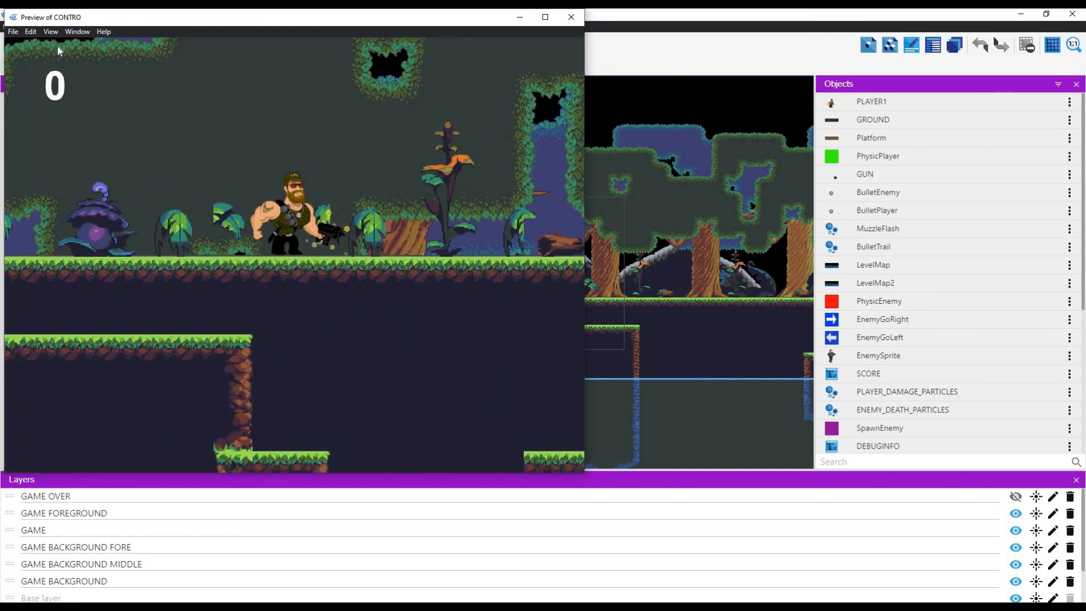
pyautogui.press('Left')
pyautogui.press('Right')
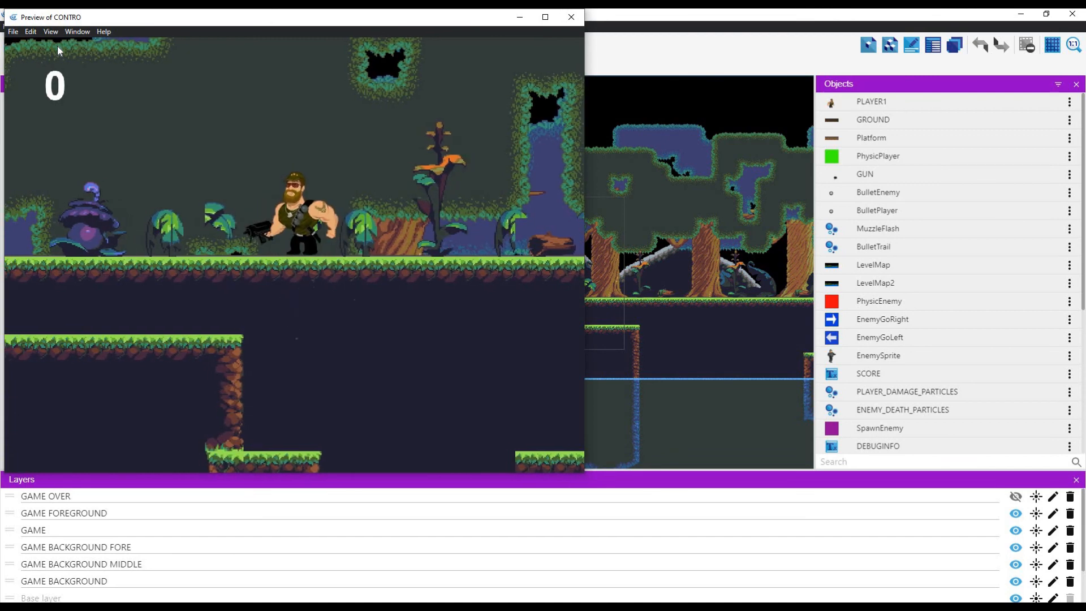
pyautogui.press('Left')
pyautogui.press('Right')
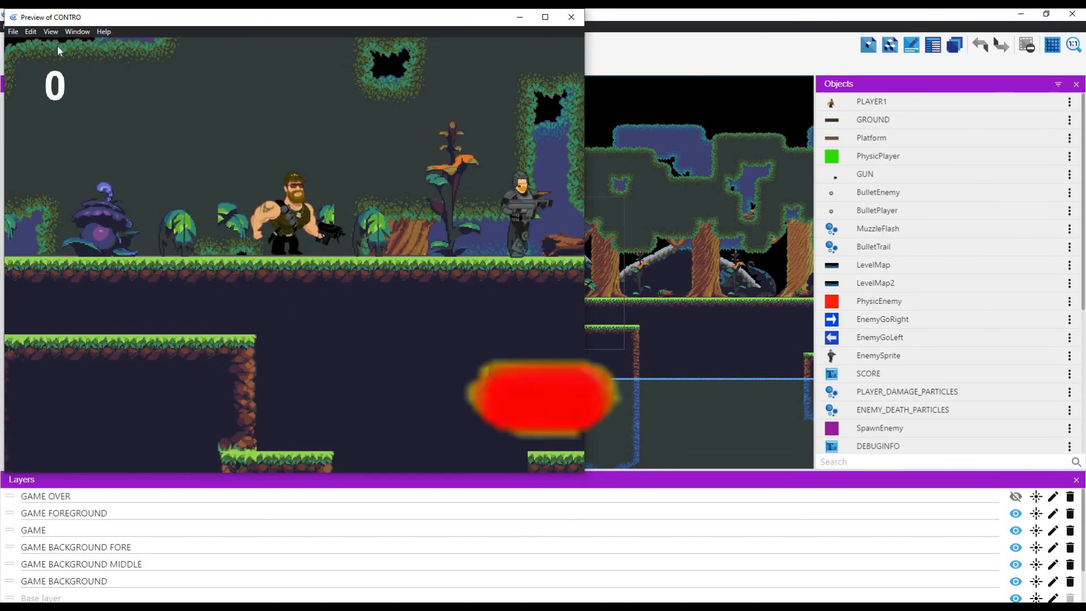
pyautogui.press('space')
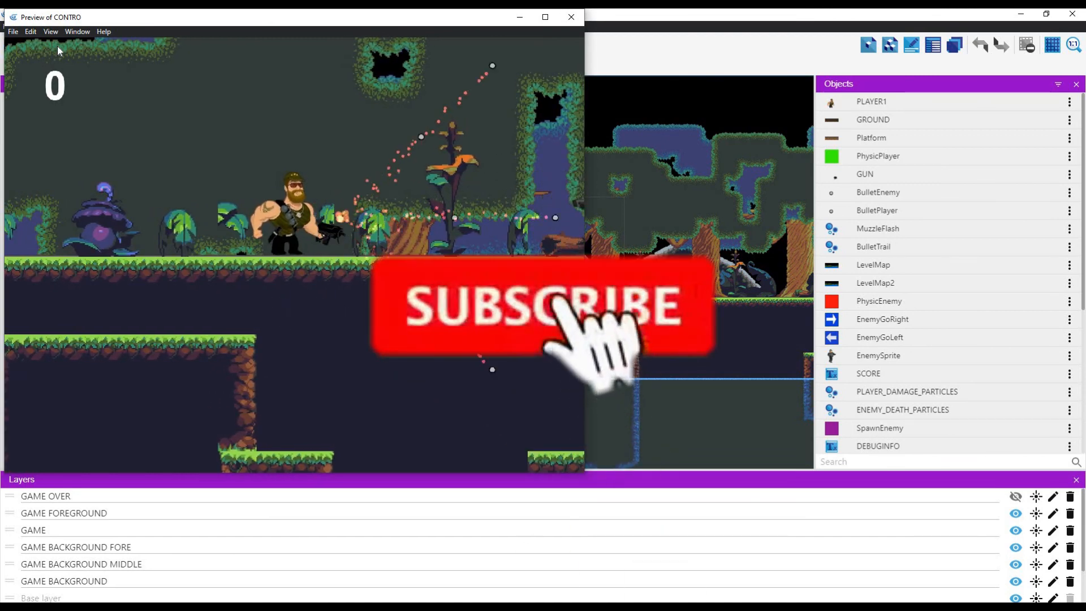